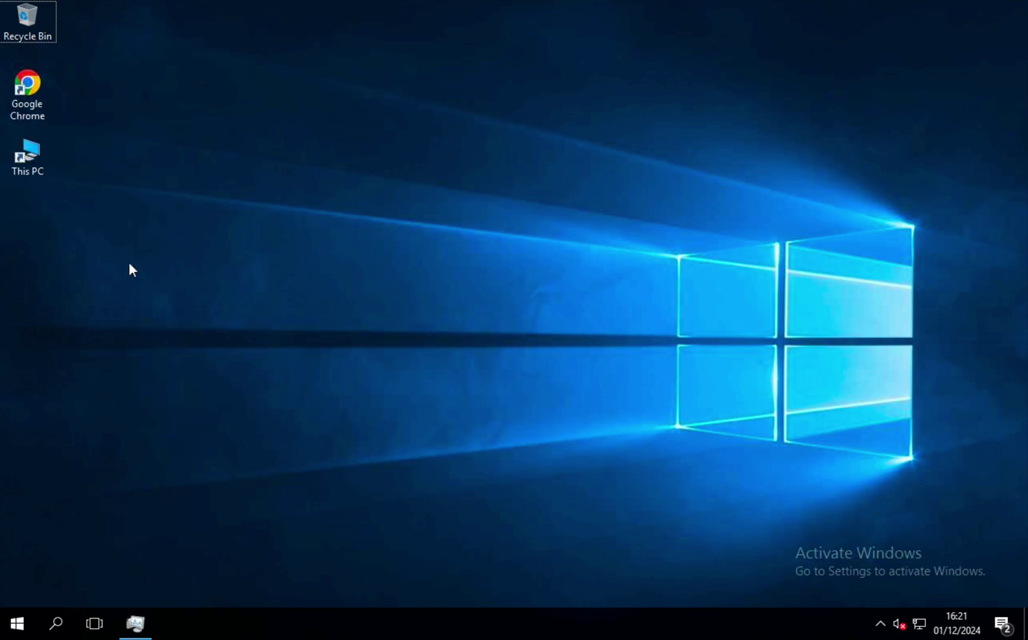
Open Google Chrome and search Google for "download sql server 2014"
{"action": "double_click", "coordinate": [40, 89]}
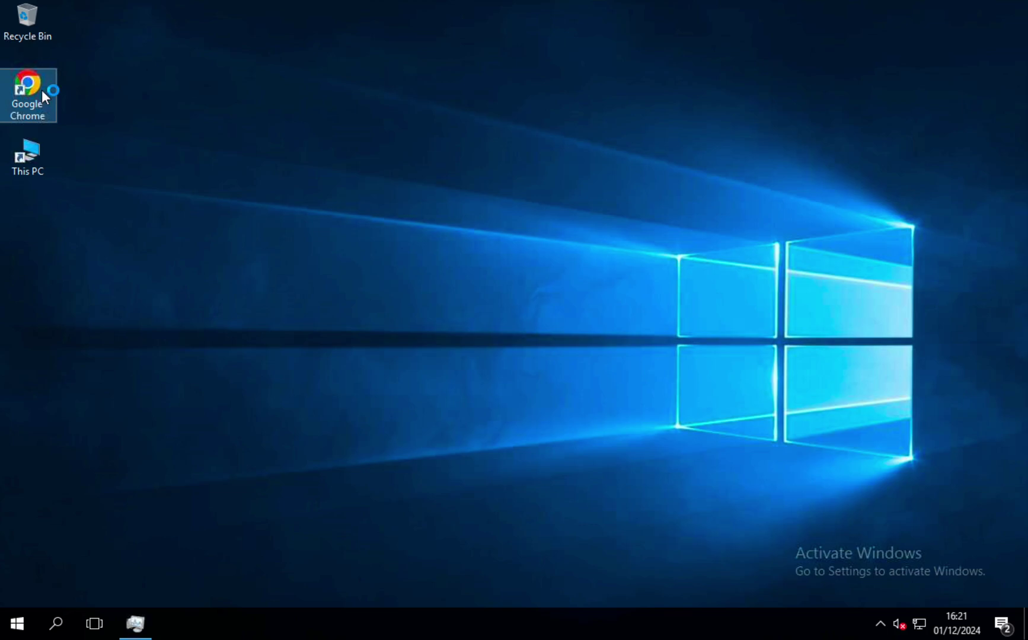
{"action": "left_click_drag", "start_coordinate": [606, 19], "coordinate": [559, 43]}
{"action": "left_click", "coordinate": [484, 380]}
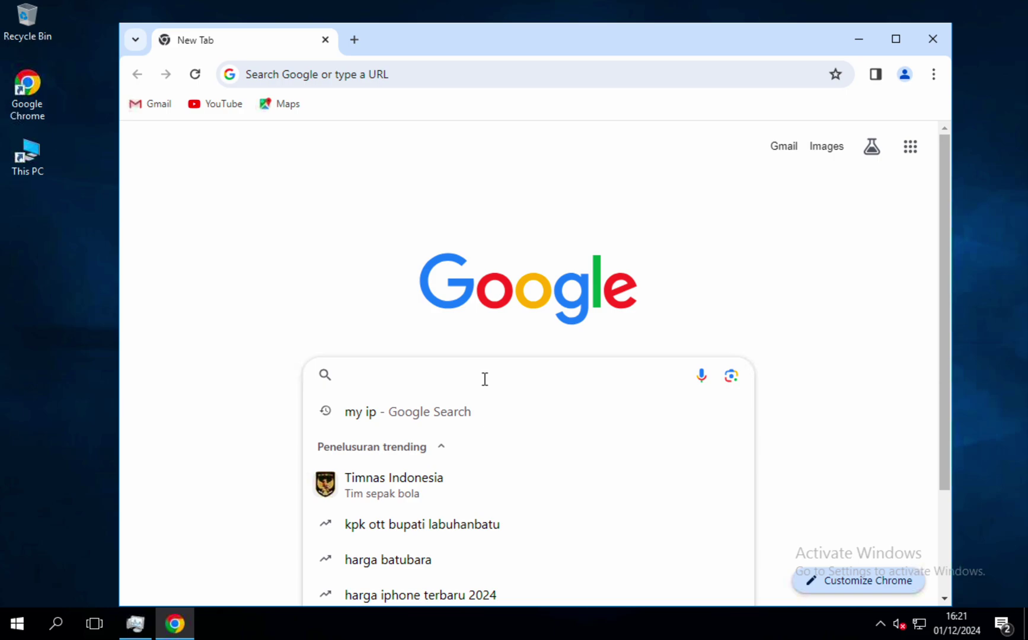
{"action": "type", "text": "download sql "}
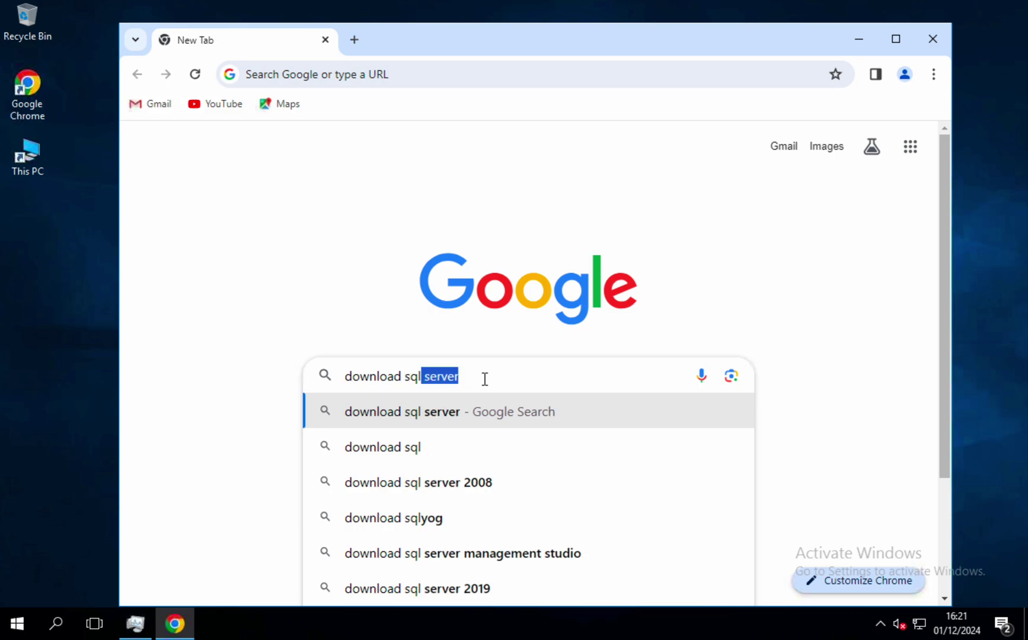
{"action": "type", "text": "s"}
{"action": "key", "text": "BackSpace"}
{"action": "type", "text": "server 2014"}
{"action": "key", "text": "Return"}
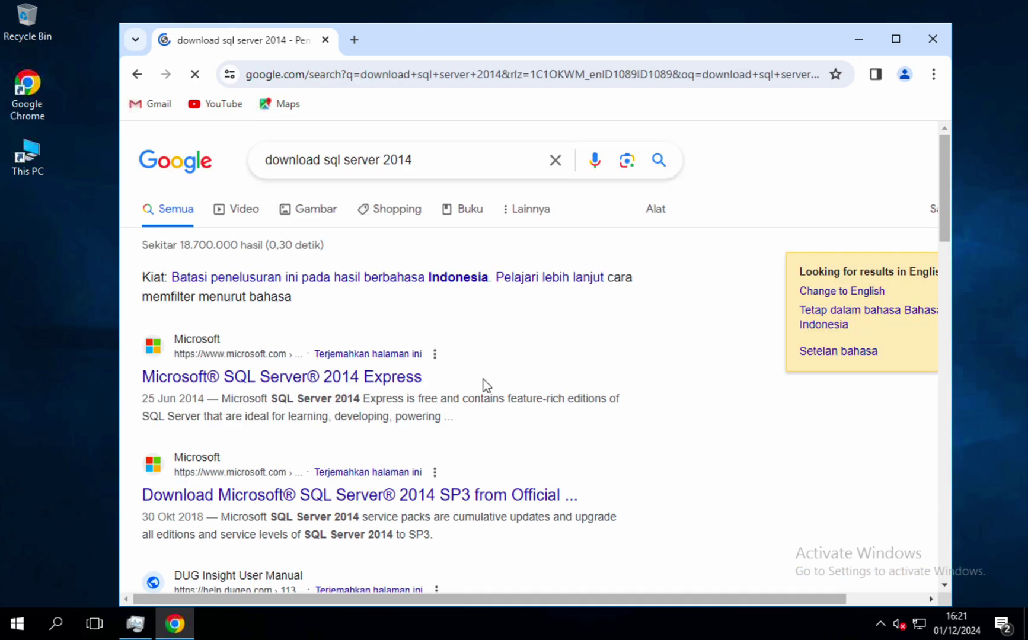
Open the Microsoft SQL Server 2014 Express search result in a new tab and switch to it
{"action": "right_click", "coordinate": [255, 366]}
{"action": "left_click", "coordinate": [261, 384]}
{"action": "left_click", "coordinate": [433, 34]}
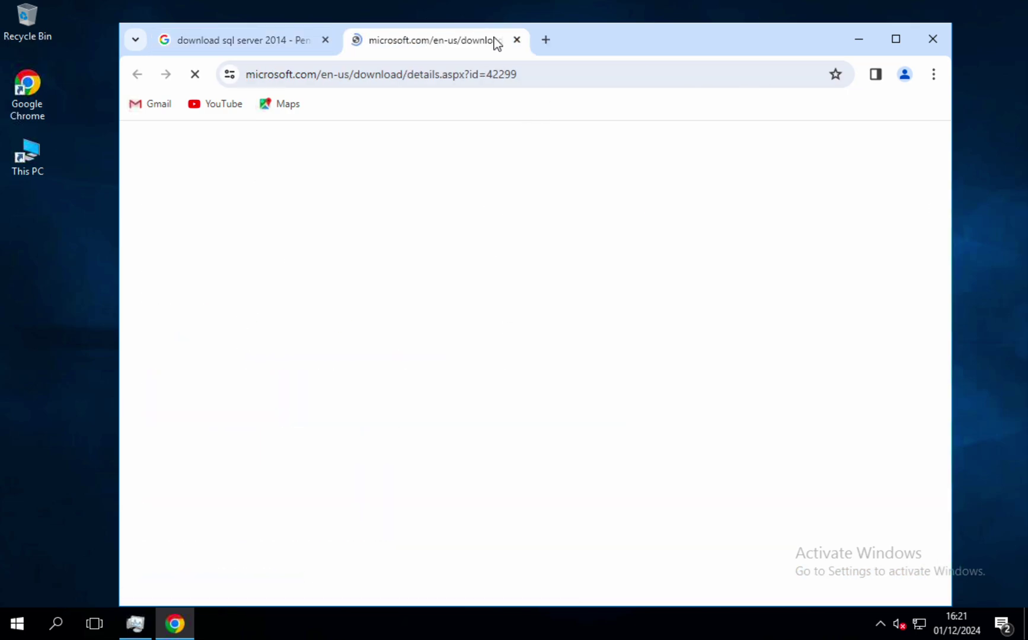
Examine the file list on the download page for the Express 64BIT package, SQLEXPR_x64_ENU.exe, and its size
{"action": "scroll", "coordinate": [458, 414], "scroll_direction": "down", "scroll_amount": 10}
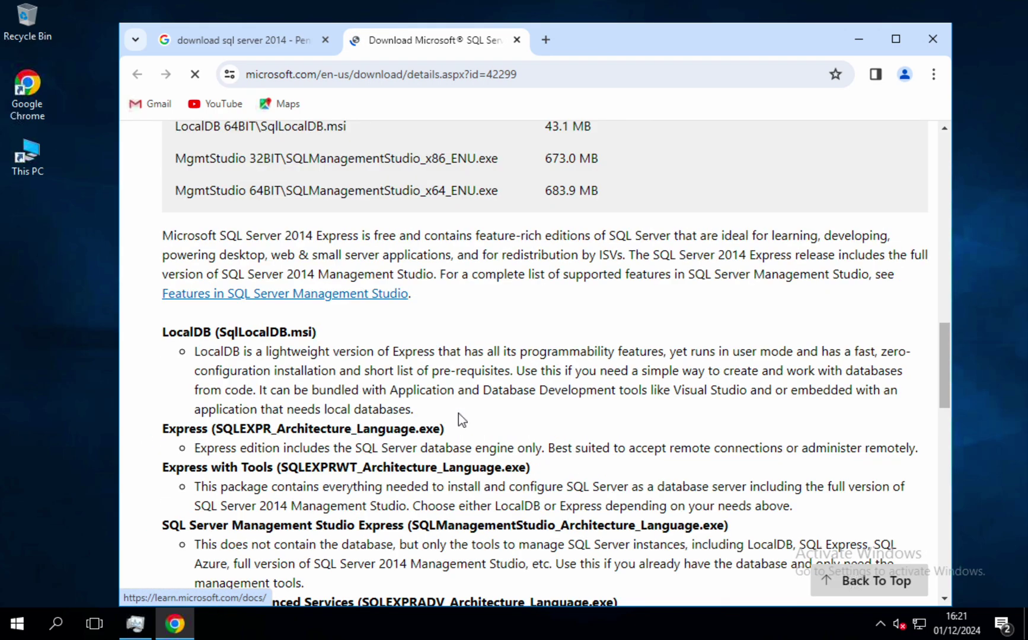
{"action": "scroll", "coordinate": [458, 414], "scroll_direction": "up", "scroll_amount": 8}
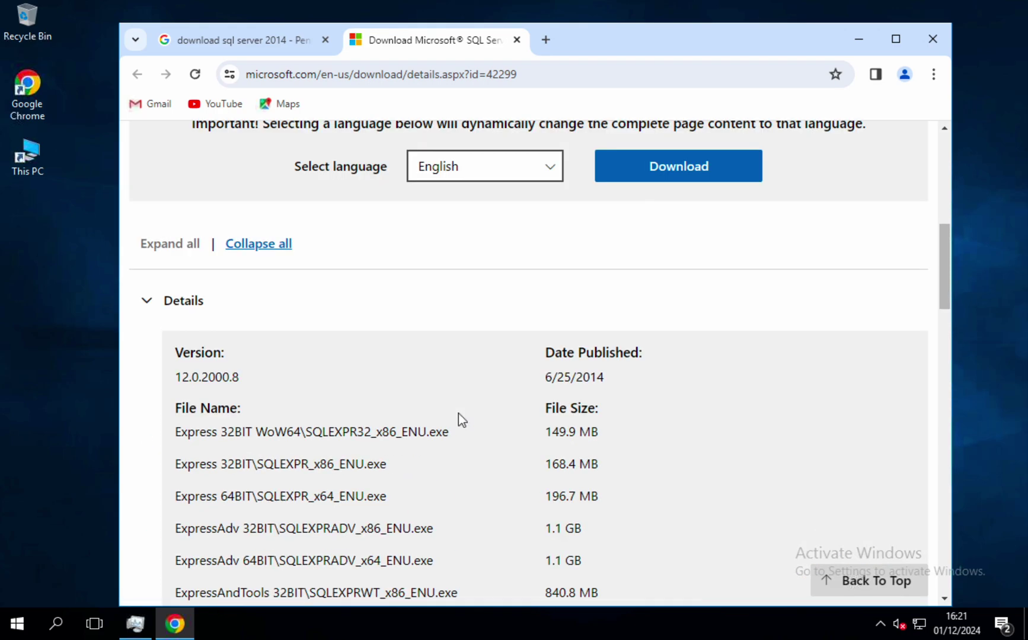
{"action": "scroll", "coordinate": [459, 414], "scroll_direction": "up", "scroll_amount": 5}
{"action": "scroll", "coordinate": [459, 414], "scroll_direction": "down", "scroll_amount": 6}
{"action": "scroll", "coordinate": [397, 476], "scroll_direction": "down", "scroll_amount": 5}
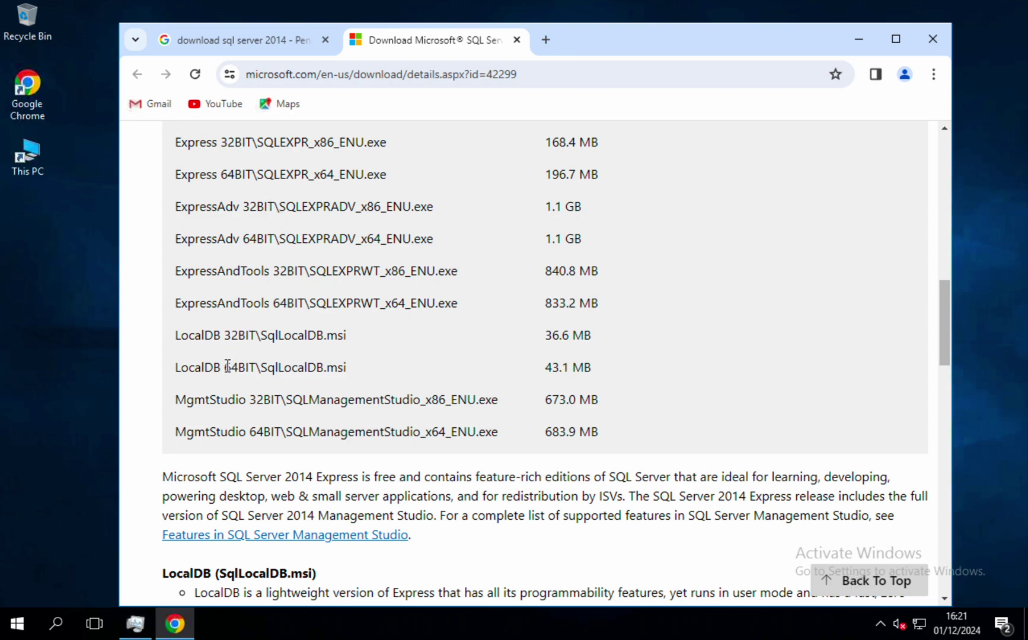
{"action": "scroll", "coordinate": [321, 260], "scroll_direction": "up", "scroll_amount": 4}
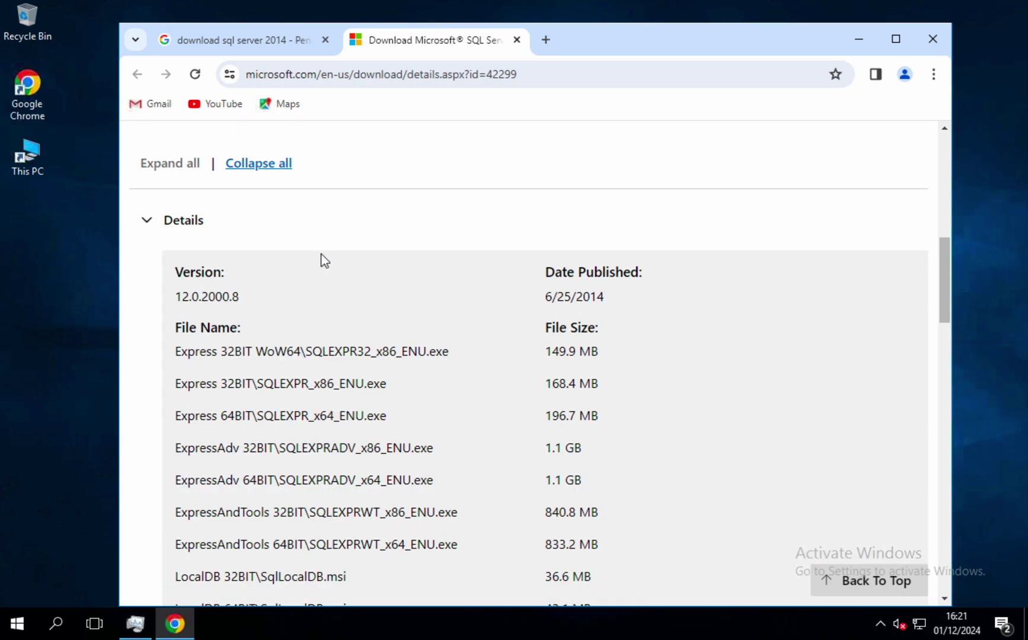
{"action": "left_click_drag", "start_coordinate": [177, 417], "coordinate": [415, 424]}
{"action": "left_click", "coordinate": [584, 413]}
Check the file size of the MgmtStudio 64BIT package and review the rest of the SQL Server 2014 Express page
{"action": "scroll", "coordinate": [585, 413], "scroll_direction": "down", "scroll_amount": 1}
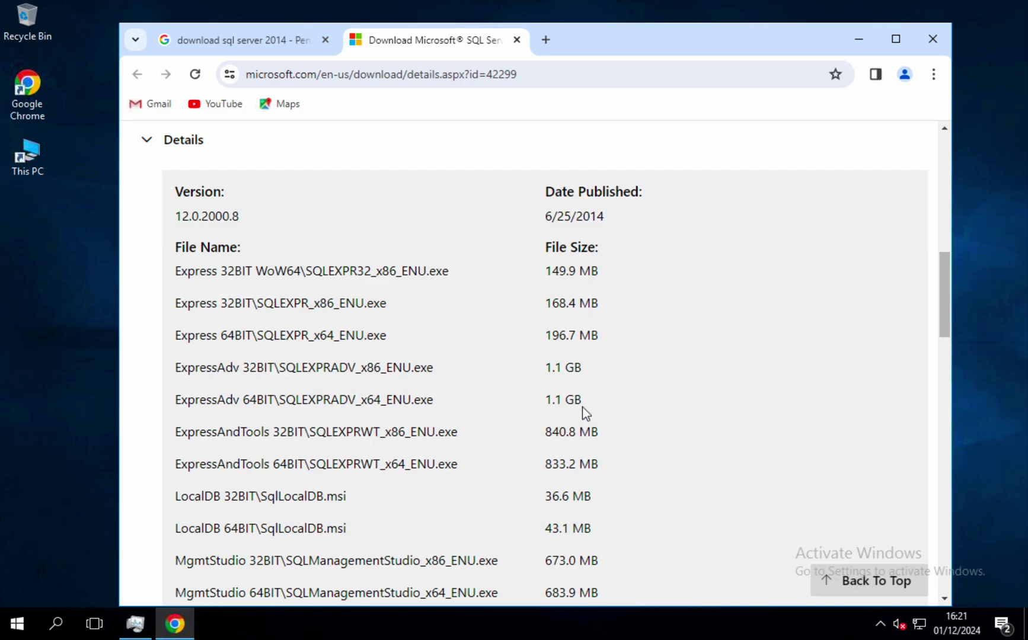
{"action": "scroll", "coordinate": [586, 413], "scroll_direction": "down", "scroll_amount": 2}
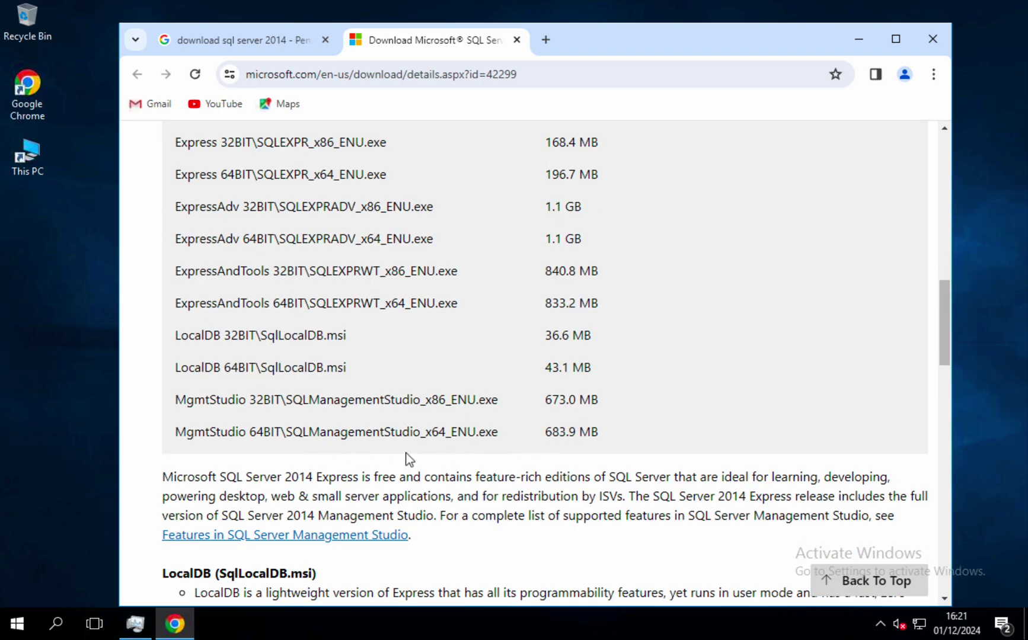
{"action": "scroll", "coordinate": [311, 468], "scroll_direction": "down", "scroll_amount": 4}
{"action": "scroll", "coordinate": [493, 344], "scroll_direction": "up", "scroll_amount": 9}
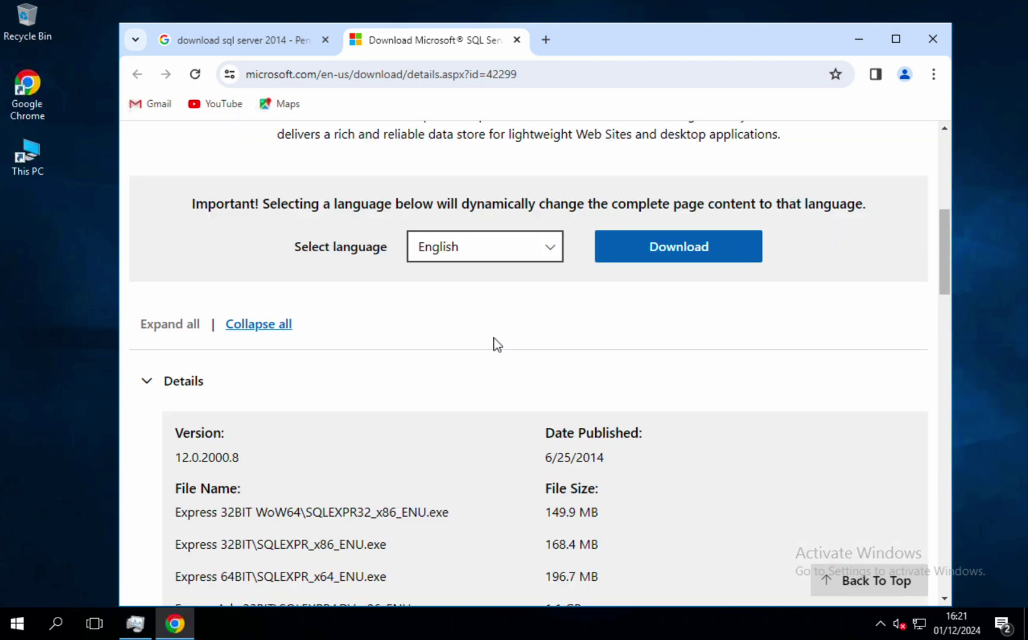
{"action": "scroll", "coordinate": [563, 529], "scroll_direction": "down", "scroll_amount": 7}
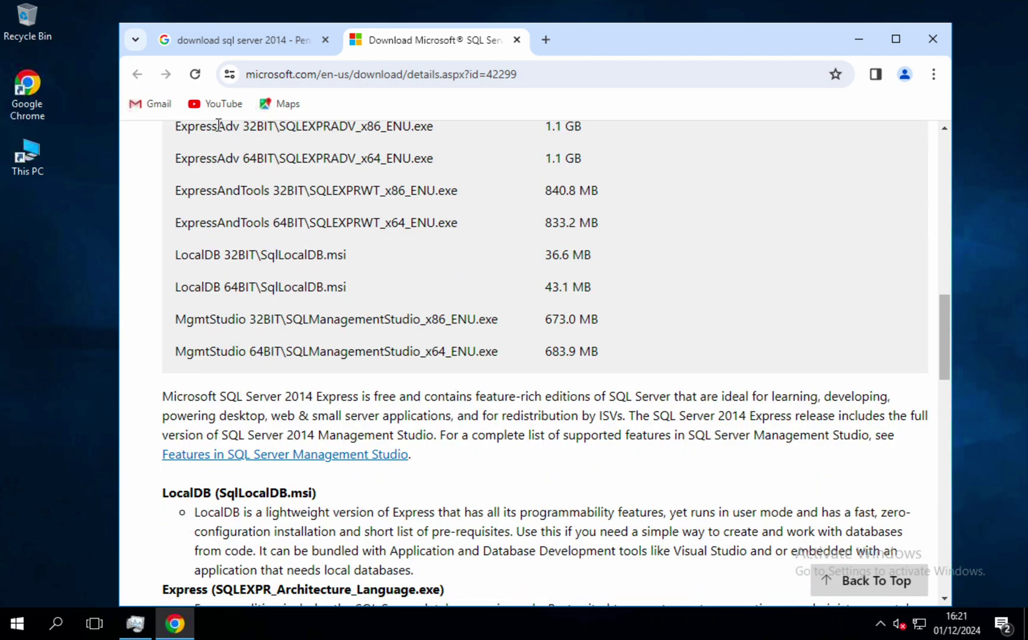
{"action": "left_click_drag", "start_coordinate": [605, 355], "coordinate": [528, 357]}
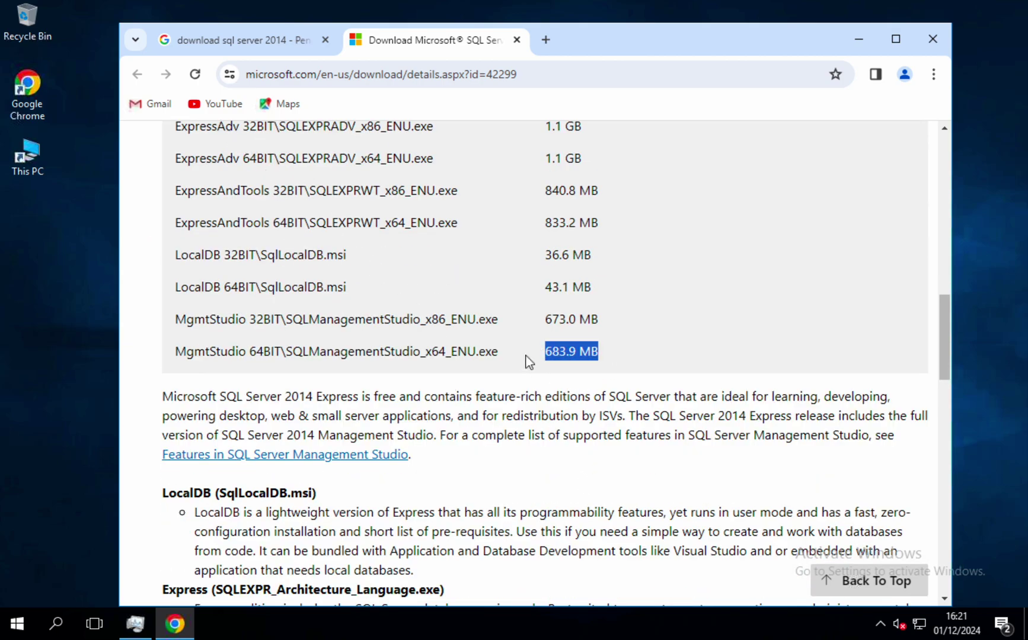
{"action": "left_click", "coordinate": [511, 411]}
{"action": "scroll", "coordinate": [511, 411], "scroll_direction": "down", "scroll_amount": 5}
{"action": "scroll", "coordinate": [521, 400], "scroll_direction": "up", "scroll_amount": 8}
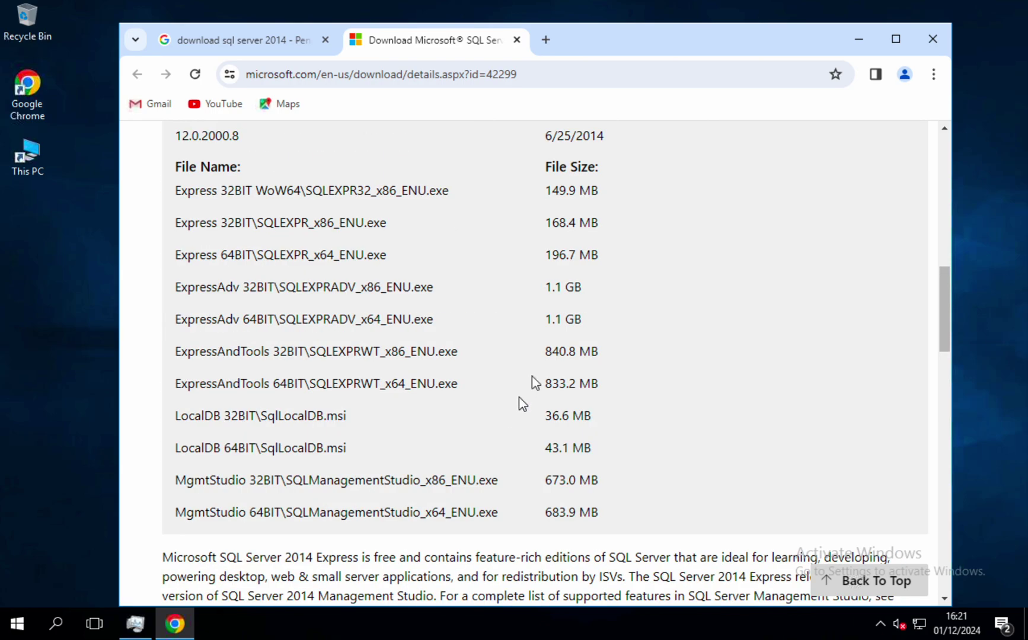
{"action": "scroll", "coordinate": [514, 433], "scroll_direction": "up", "scroll_amount": 5}
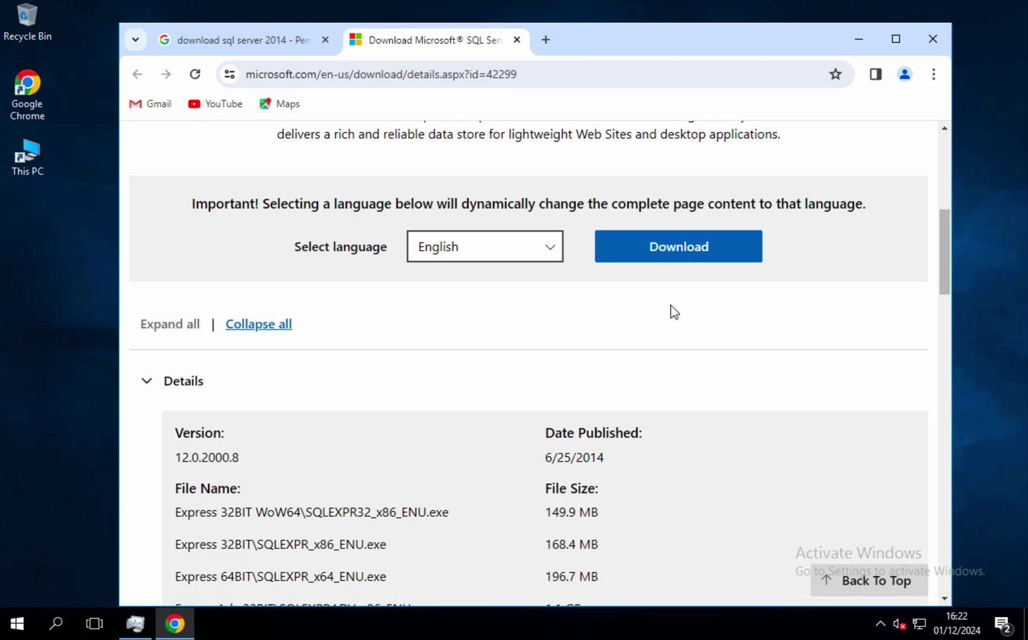
{"action": "scroll", "coordinate": [514, 387], "scroll_direction": "up", "scroll_amount": 7}
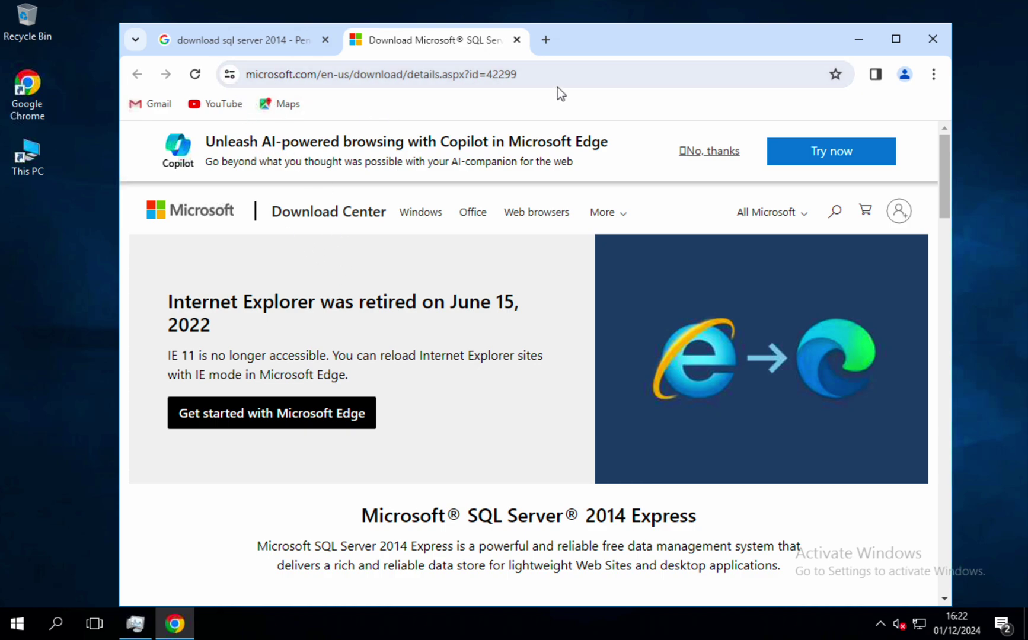
Open the dul.co.id/directory download site in a new browser tab
{"action": "left_click", "coordinate": [546, 40]}
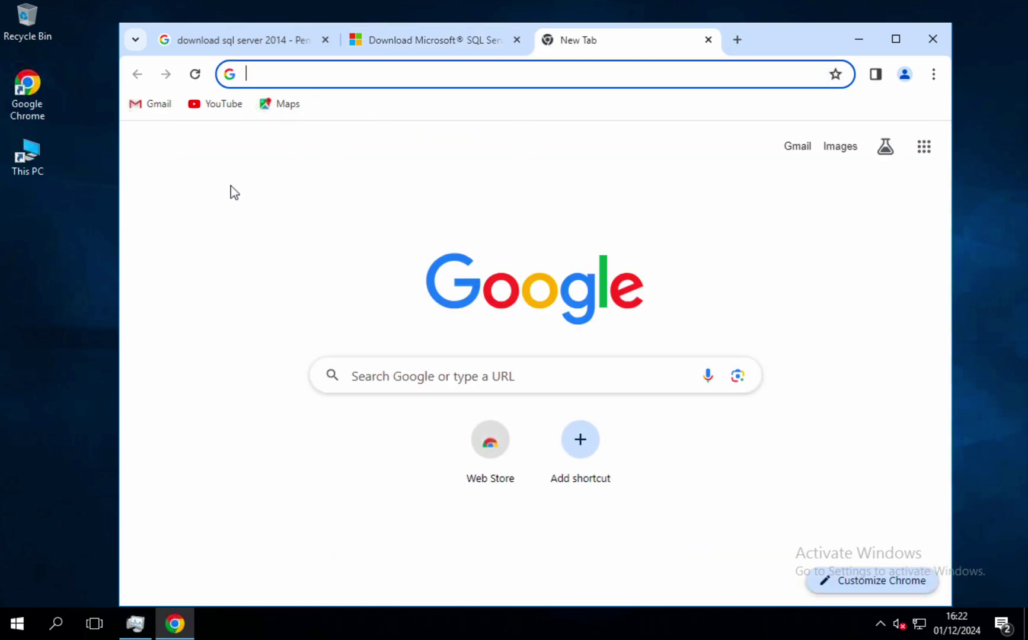
{"action": "left_click", "coordinate": [366, 80]}
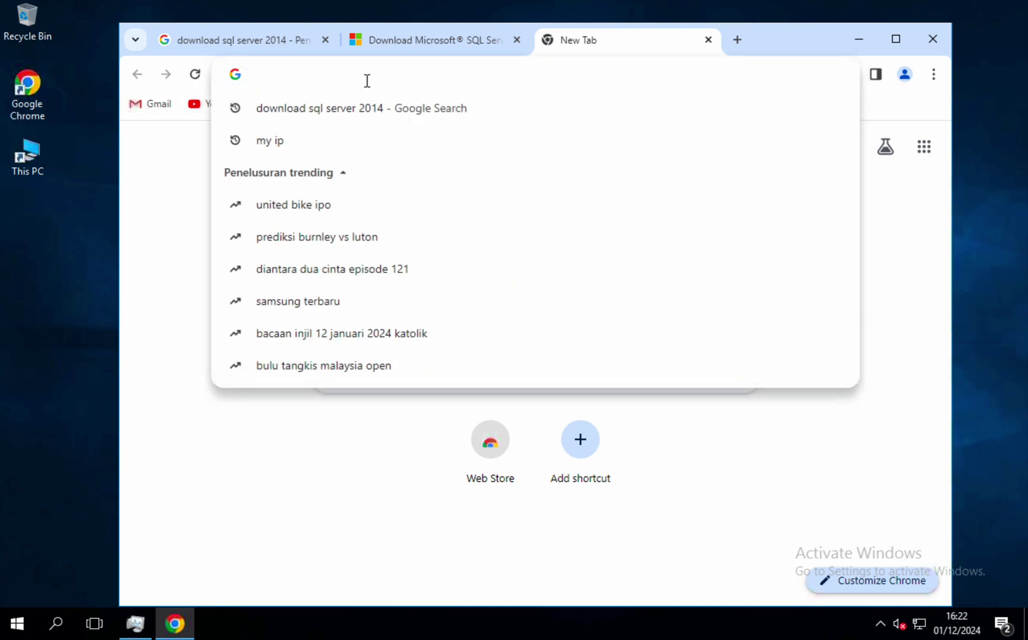
{"action": "type", "text": "dul"}
{"action": "key", "text": "Return"}
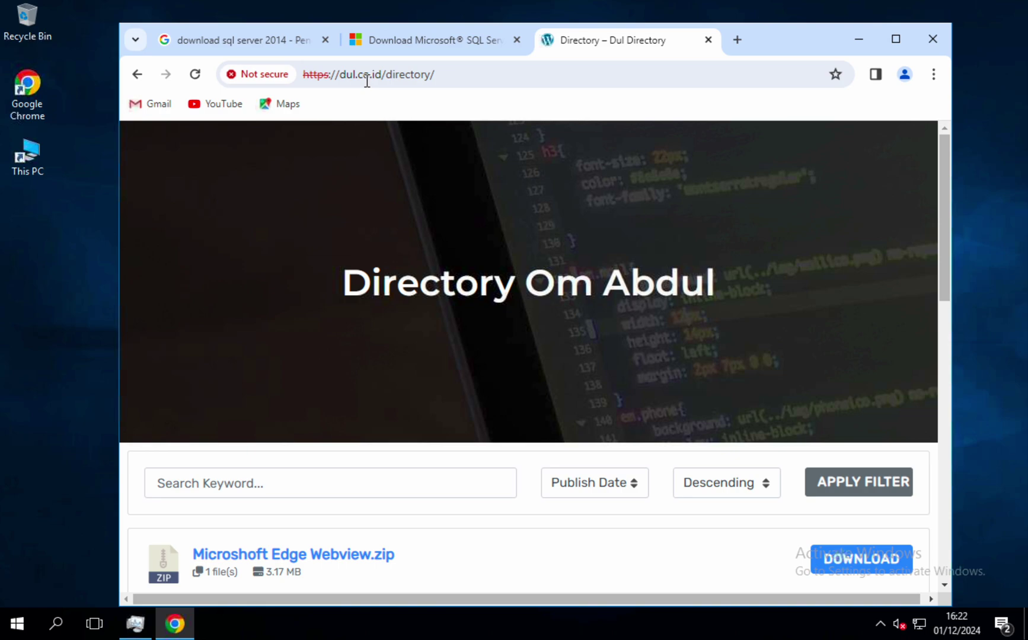
Filter the directory's file list by the keyword "sql" in the current tab, closing the extra results window
{"action": "scroll", "coordinate": [406, 402], "scroll_direction": "down", "scroll_amount": 15}
{"action": "scroll", "coordinate": [407, 403], "scroll_direction": "up", "scroll_amount": 15}
{"action": "scroll", "coordinate": [406, 402], "scroll_direction": "down", "scroll_amount": 1}
{"action": "left_click", "coordinate": [376, 409]}
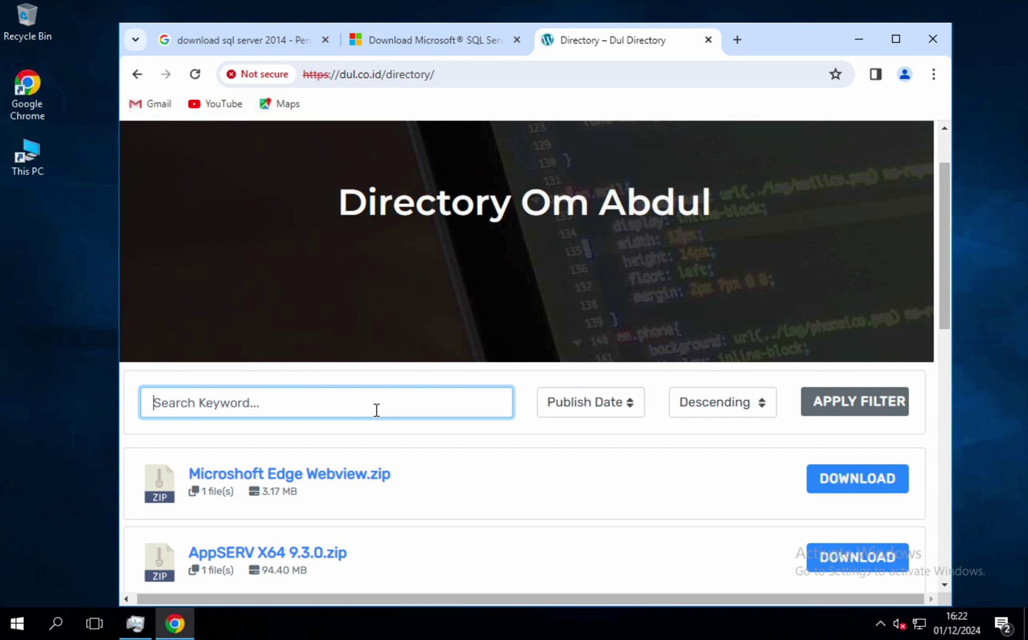
{"action": "type", "text": "sql"}
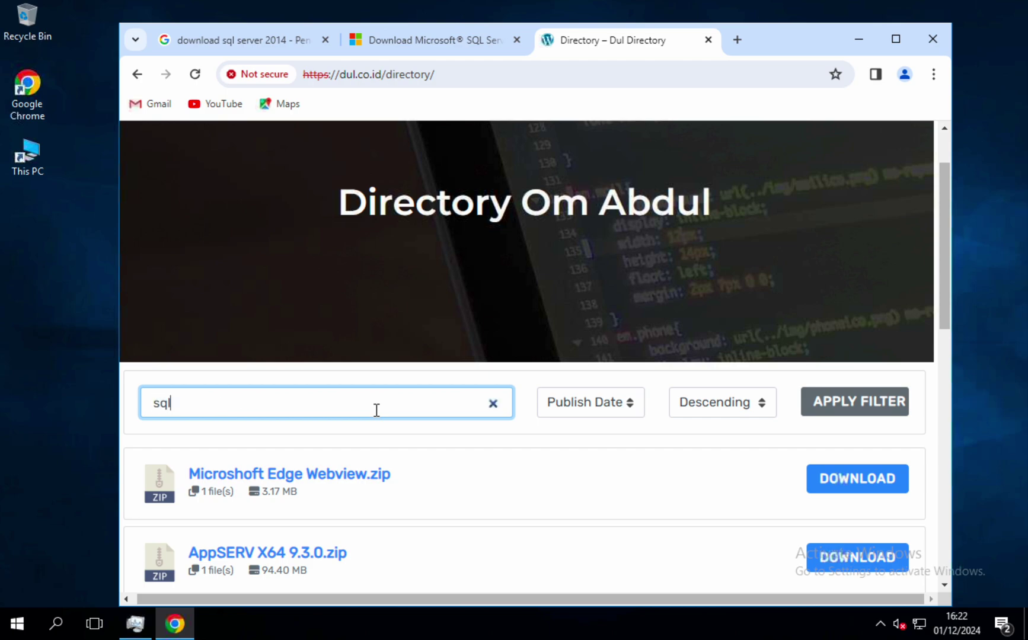
{"action": "key", "text": "Return"}
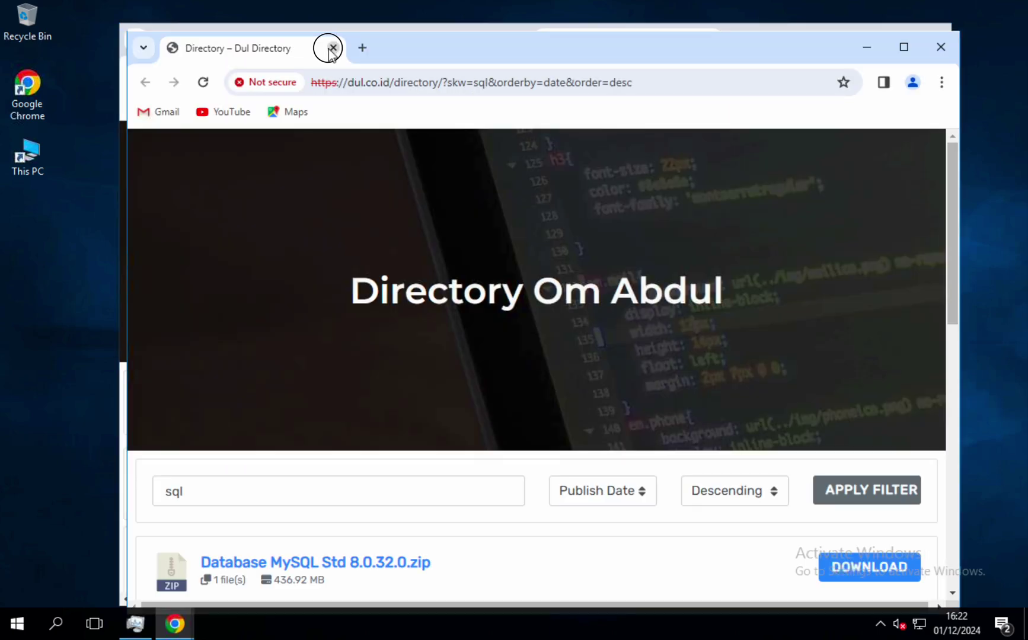
{"action": "left_click", "coordinate": [332, 47]}
{"action": "left_click", "coordinate": [362, 402]}
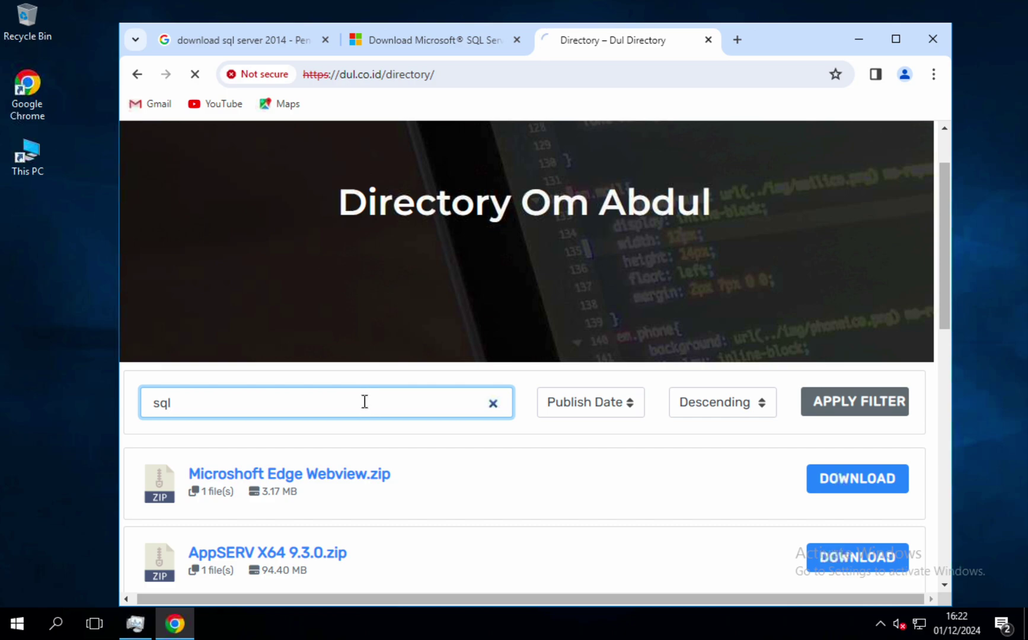
{"action": "key", "text": "Return"}
Download "Database SQL Server 2014 EX Include Managemen Studio (SSMS).iso" from the filtered list and check its download progress
{"action": "scroll", "coordinate": [399, 465], "scroll_direction": "down", "scroll_amount": 8}
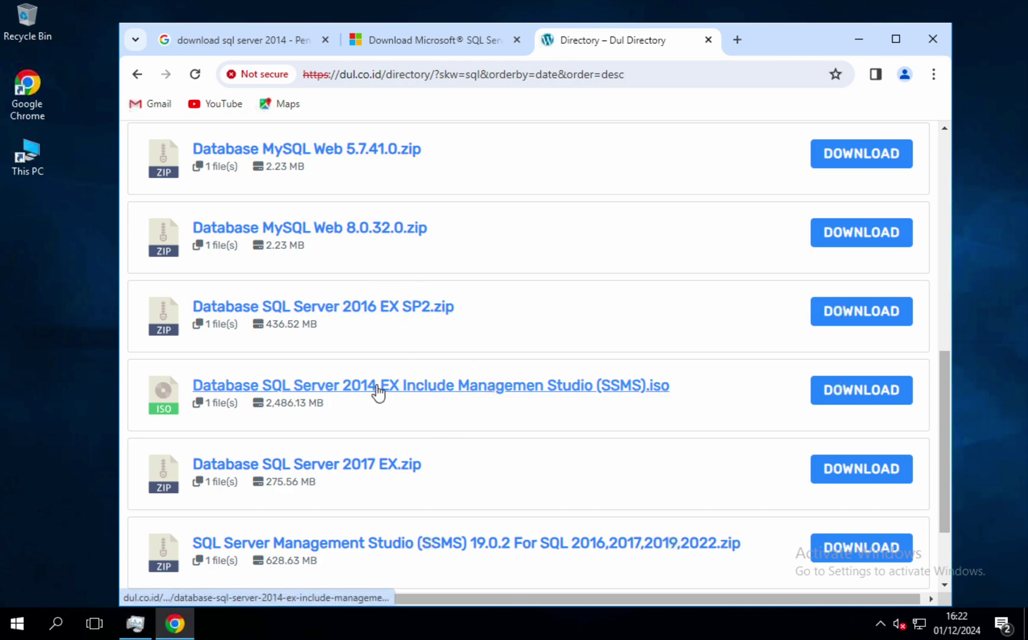
{"action": "scroll", "coordinate": [428, 448], "scroll_direction": "down", "scroll_amount": 2}
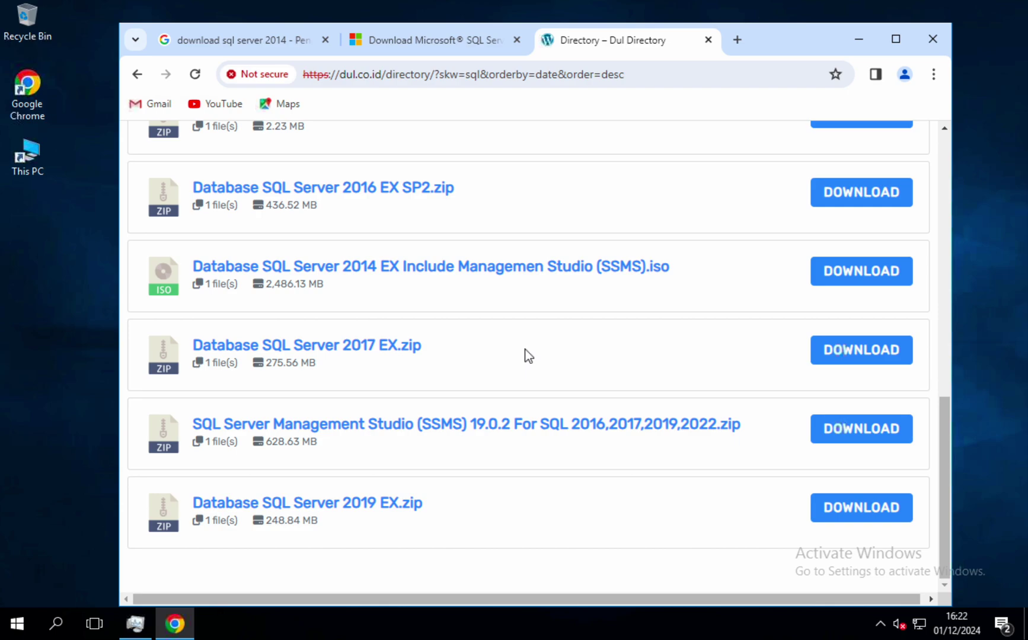
{"action": "scroll", "coordinate": [528, 356], "scroll_direction": "up", "scroll_amount": 5}
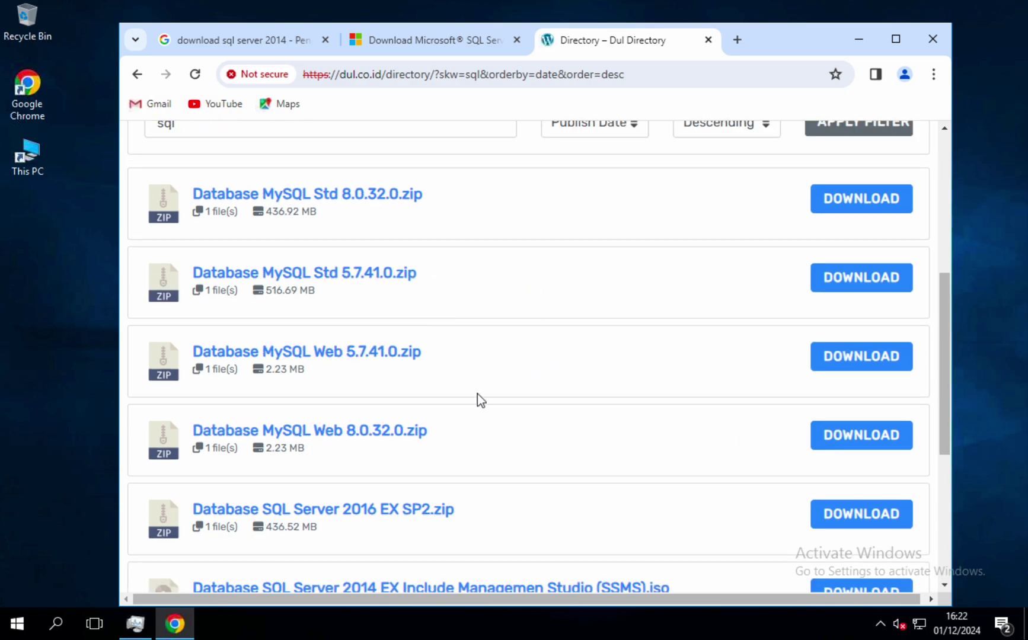
{"action": "scroll", "coordinate": [479, 399], "scroll_direction": "down", "scroll_amount": 5}
{"action": "scroll", "coordinate": [479, 399], "scroll_direction": "up", "scroll_amount": 10}
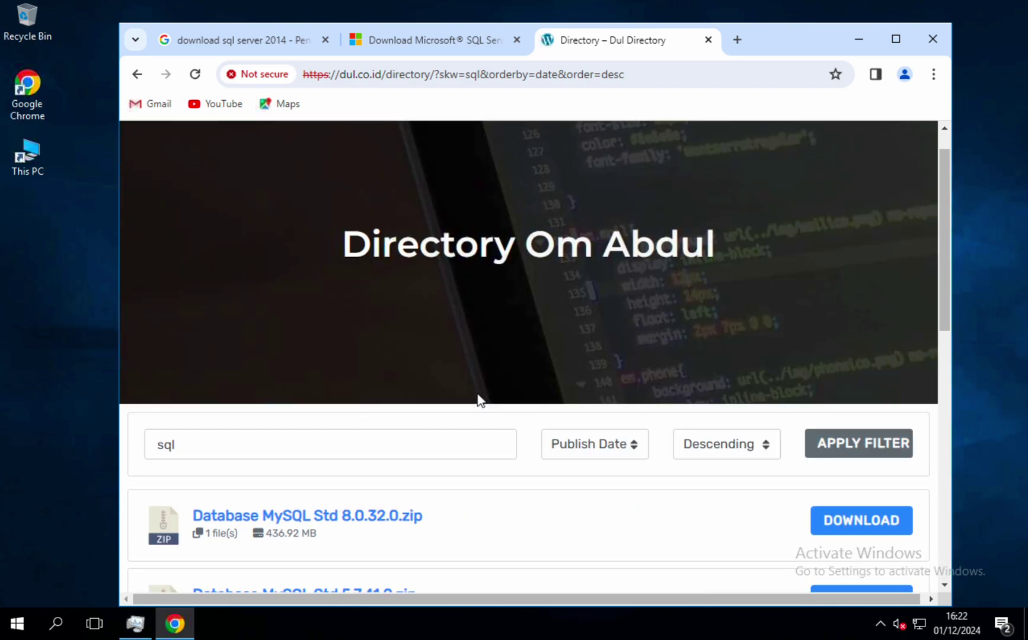
{"action": "scroll", "coordinate": [479, 399], "scroll_direction": "down", "scroll_amount": 10}
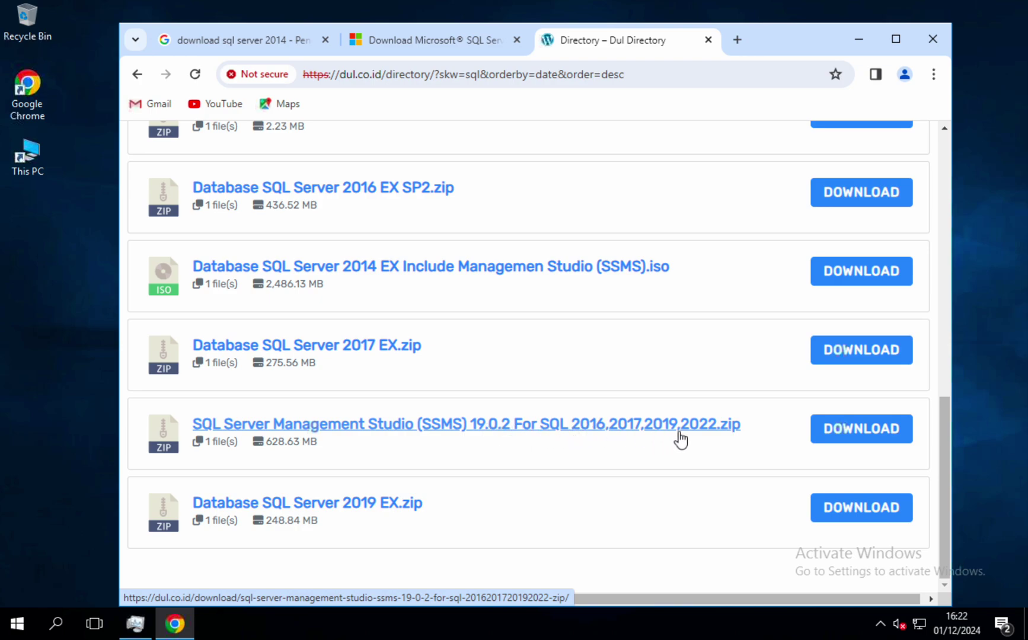
{"action": "scroll", "coordinate": [439, 289], "scroll_direction": "up", "scroll_amount": 3}
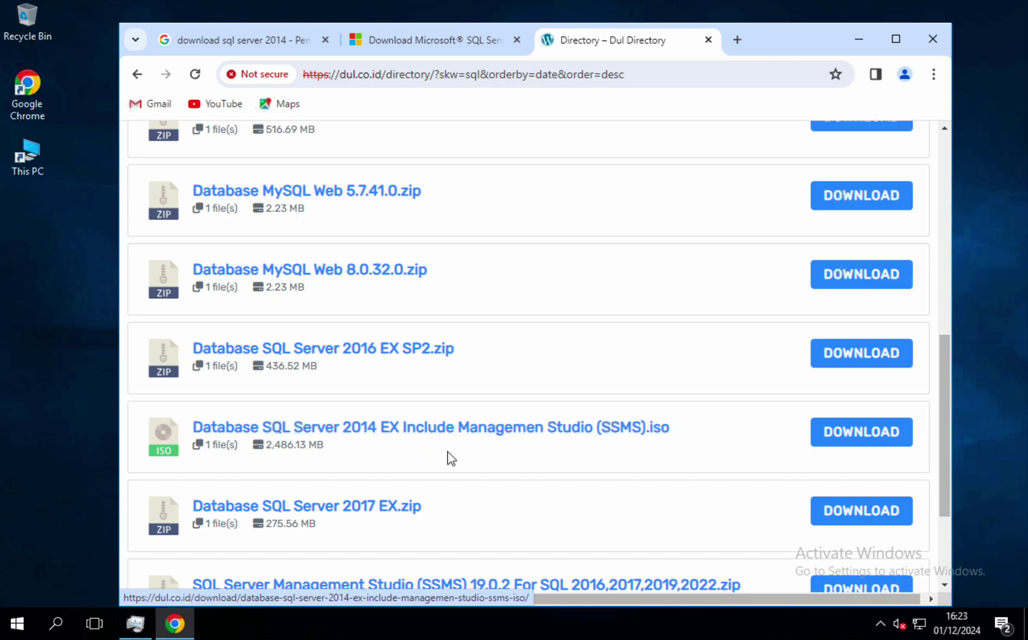
{"action": "left_click", "coordinate": [844, 435]}
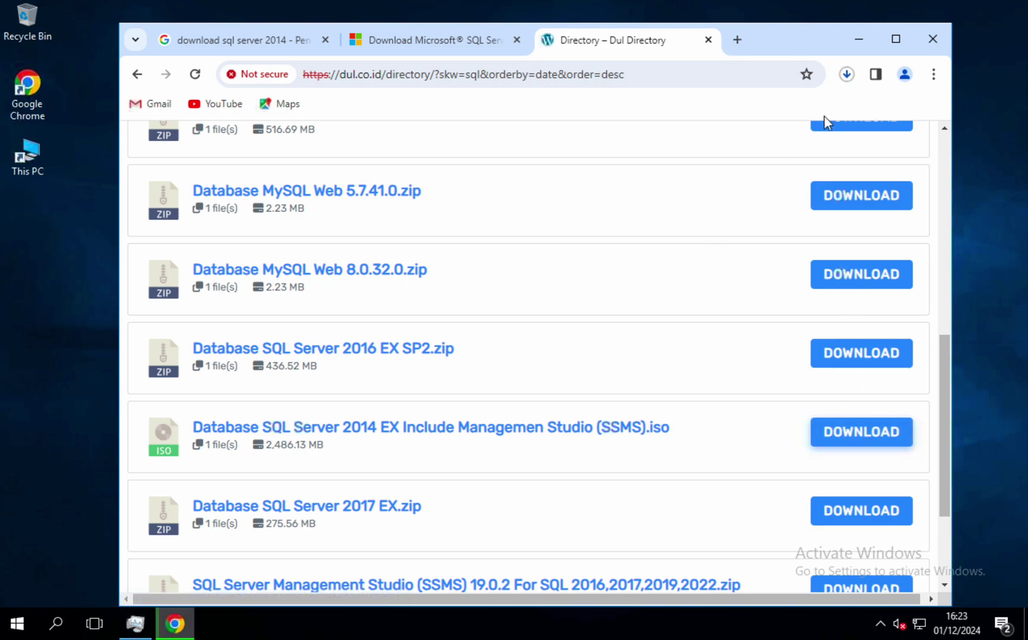
{"action": "left_click", "coordinate": [846, 76]}
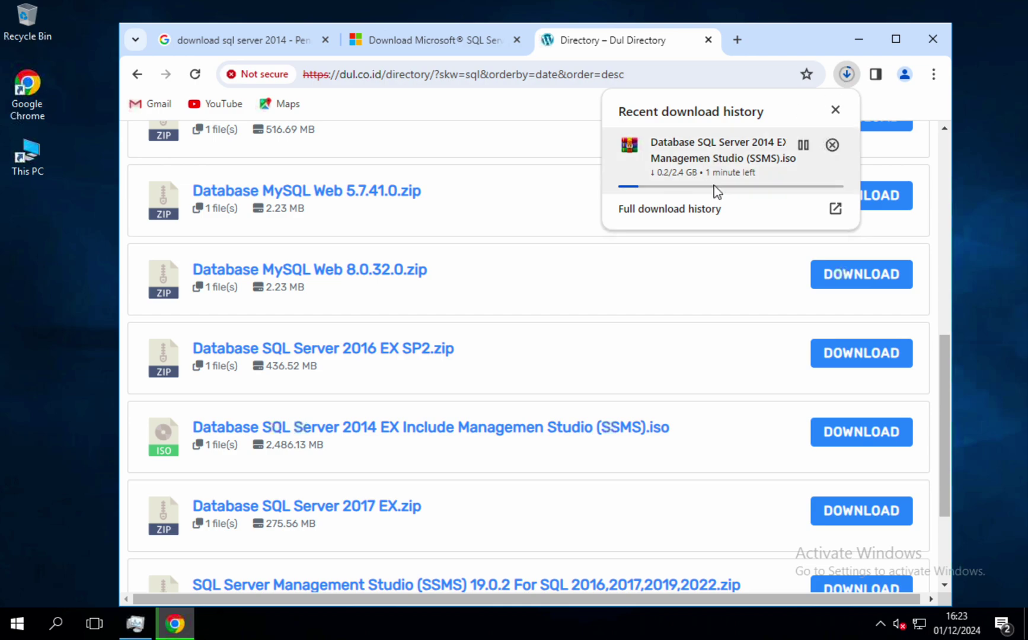
Open Task Manager and show the system performance graphs to check network activity during the download
{"action": "right_click", "coordinate": [378, 624]}
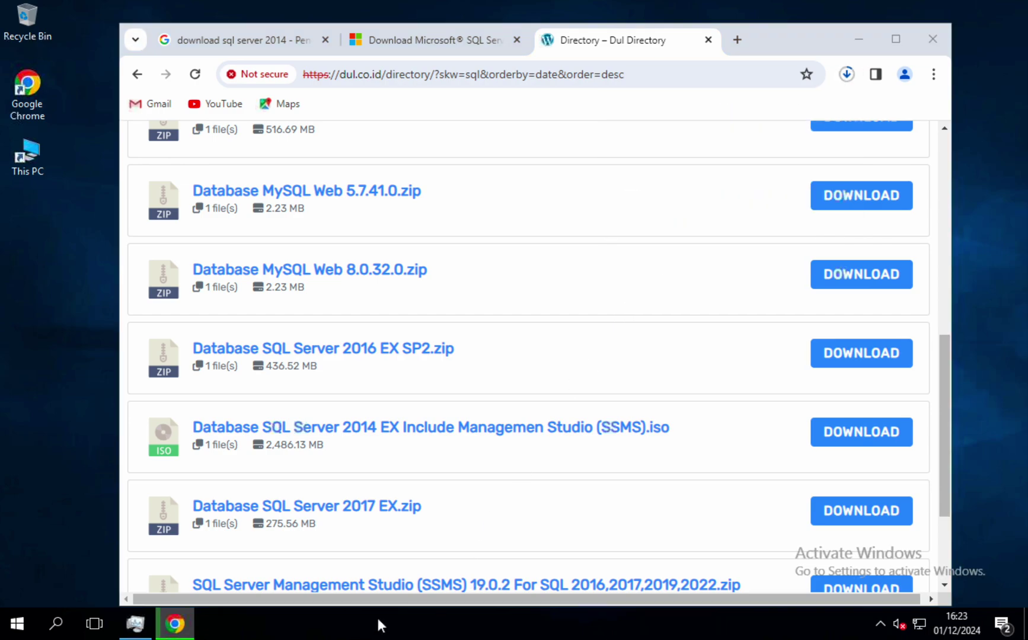
{"action": "left_click", "coordinate": [460, 540]}
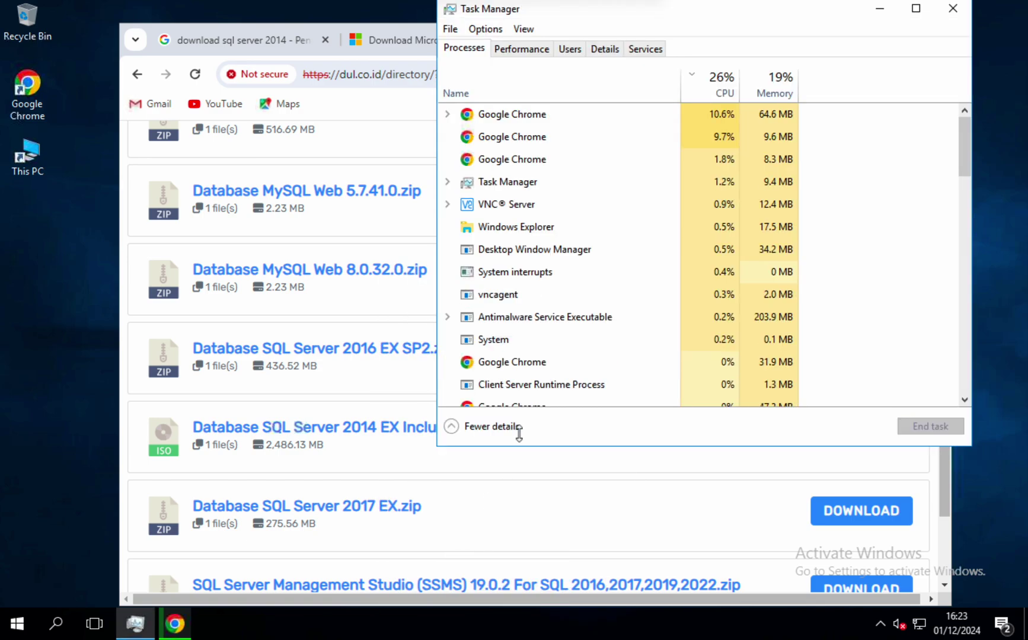
{"action": "left_click", "coordinate": [530, 50]}
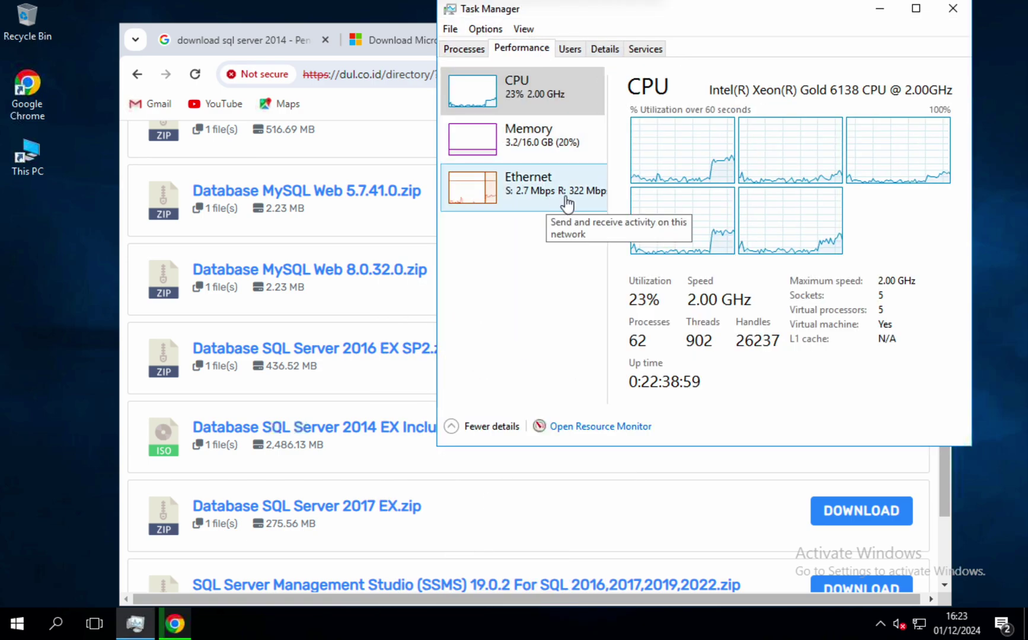
Minimize Task Manager, return the directory page to its beginning, and open the Downloads folder from This PC
{"action": "left_click", "coordinate": [879, 16]}
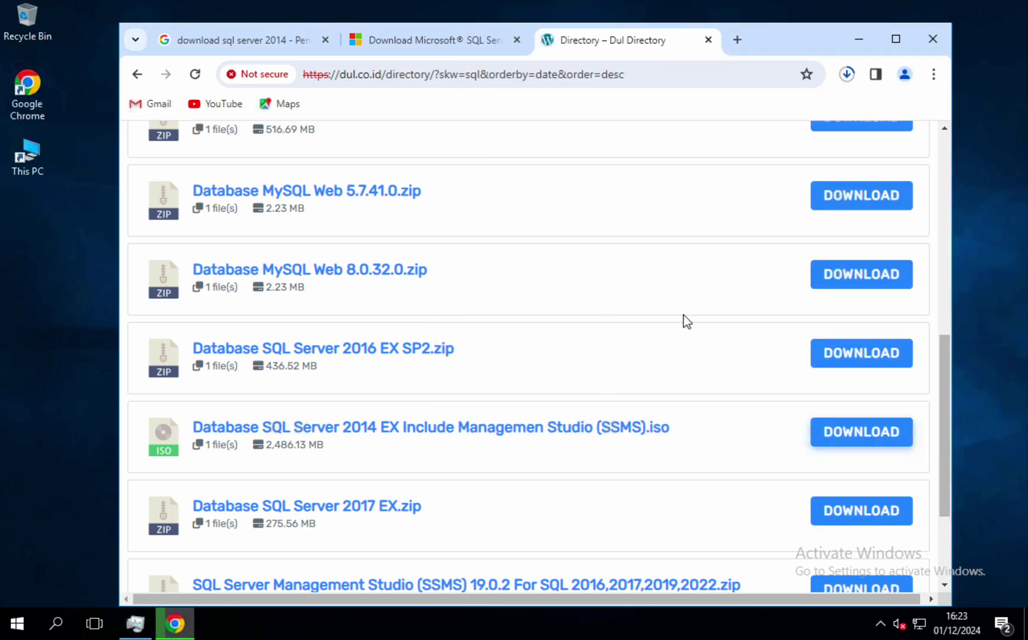
{"action": "scroll", "coordinate": [629, 331], "scroll_direction": "up", "scroll_amount": 8}
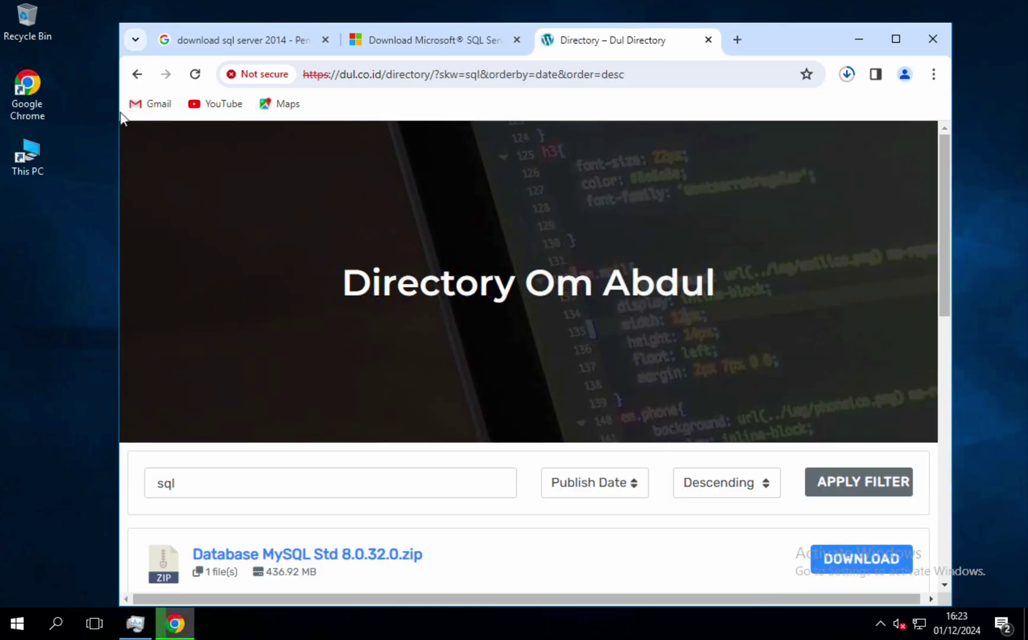
{"action": "double_click", "coordinate": [33, 145]}
{"action": "double_click", "coordinate": [382, 234]}
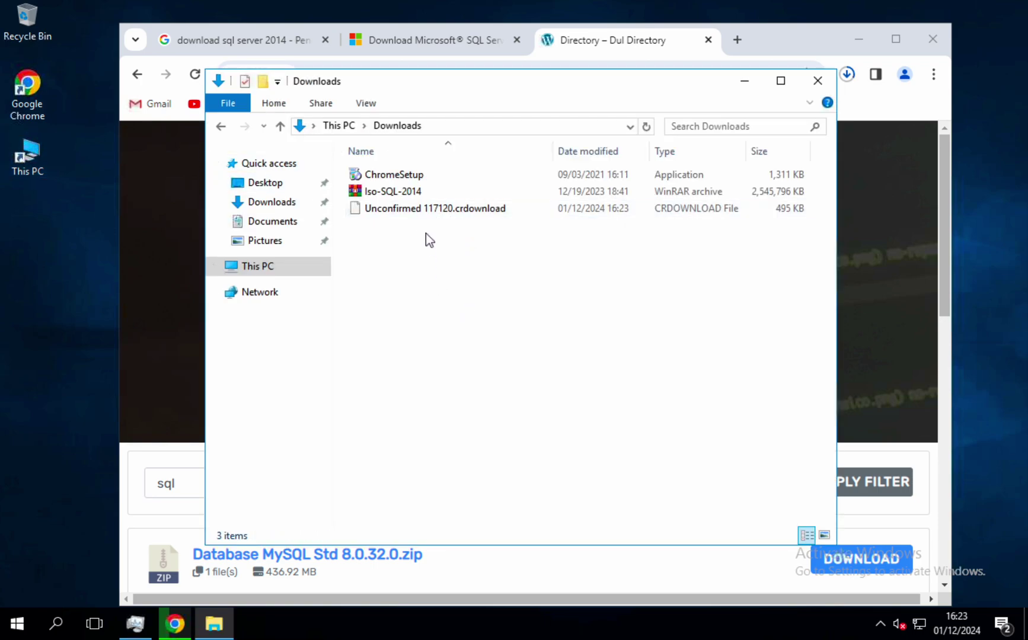
Compare the existing Iso-SQL-2014 archive with the unconfirmed .crdownload file in the Downloads folder
{"action": "left_click", "coordinate": [426, 195]}
{"action": "left_click", "coordinate": [464, 315]}
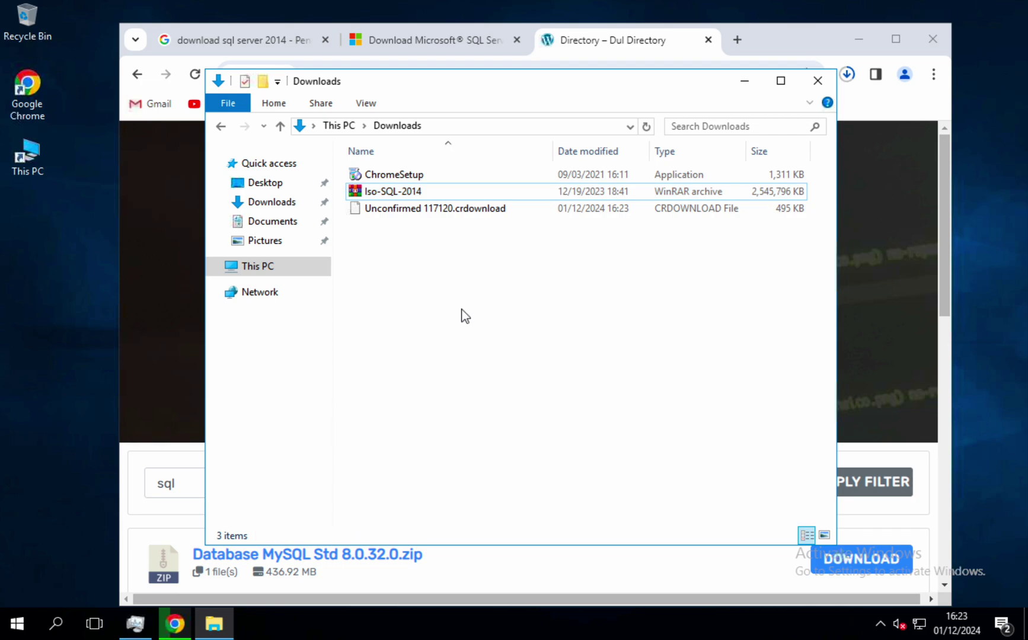
{"action": "left_click_drag", "start_coordinate": [645, 81], "coordinate": [516, 94]}
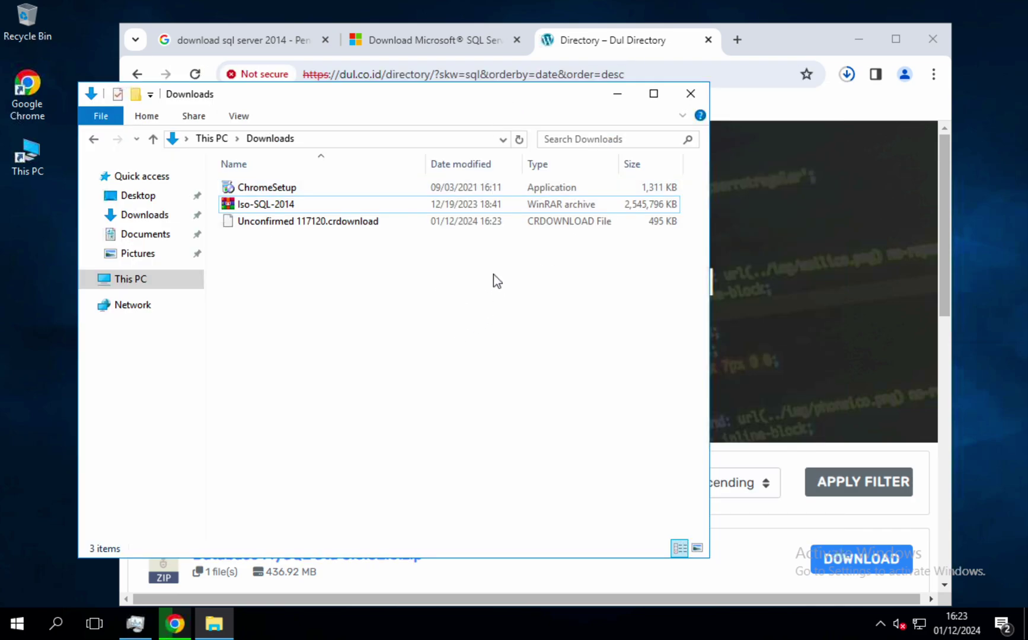
{"action": "left_click", "coordinate": [510, 225]}
{"action": "left_click", "coordinate": [501, 207]}
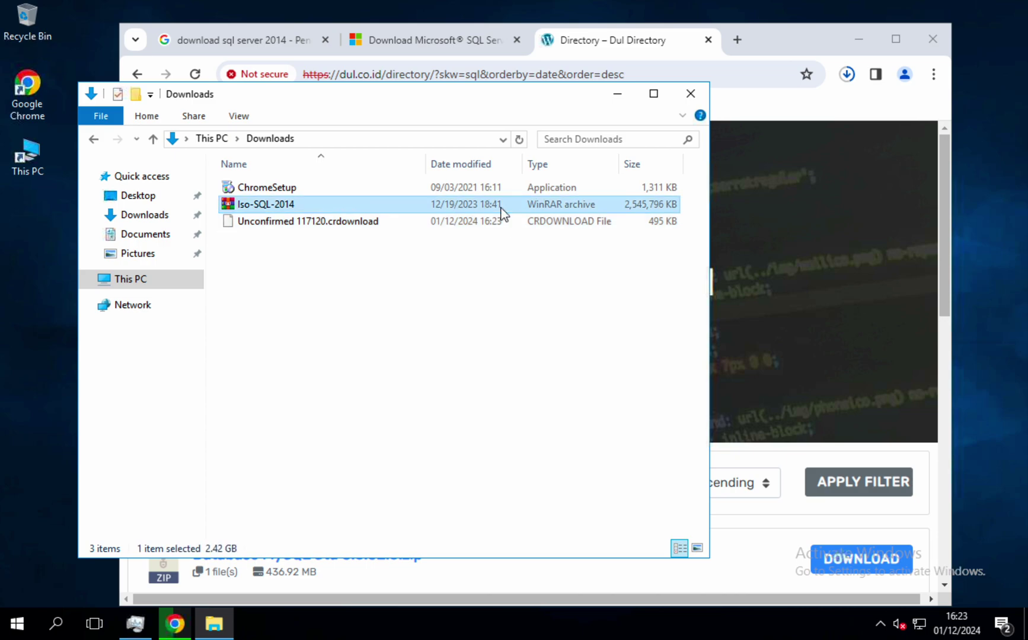
{"action": "left_click", "coordinate": [497, 227]}
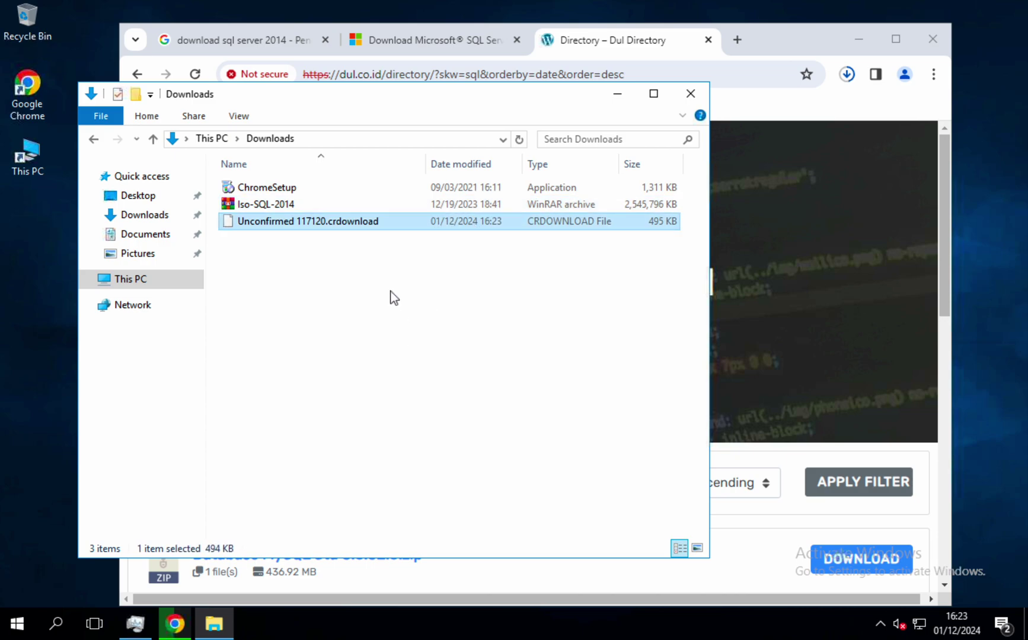
{"action": "left_click", "coordinate": [356, 205]}
{"action": "left_click", "coordinate": [446, 282]}
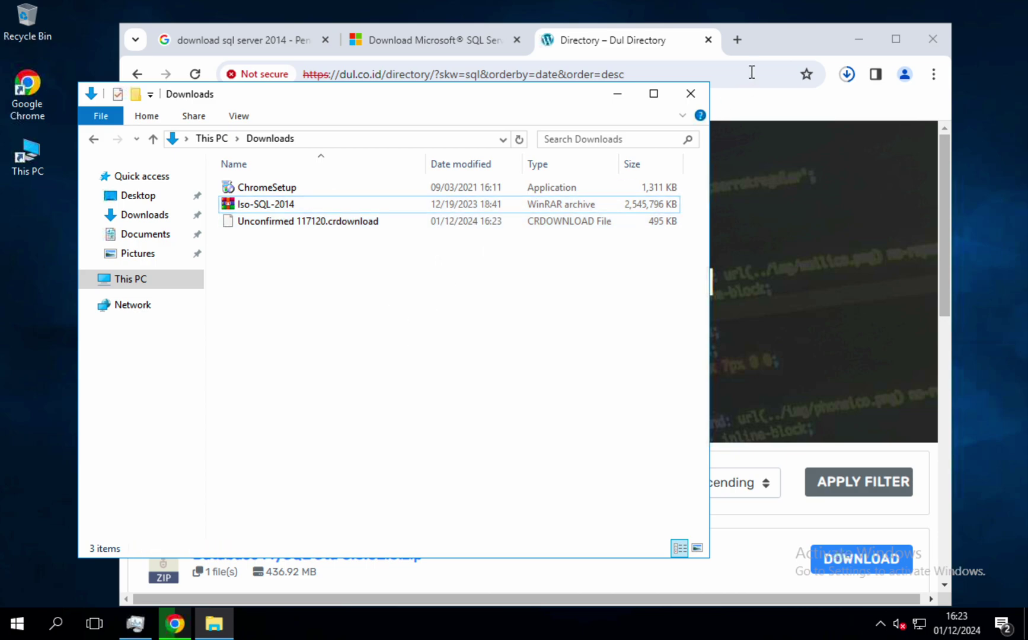
Check the ISO's progress in the browser's recent downloads and locate the finished file in the Downloads folder, widening the Name column
{"action": "left_click", "coordinate": [771, 58]}
{"action": "left_click", "coordinate": [845, 74]}
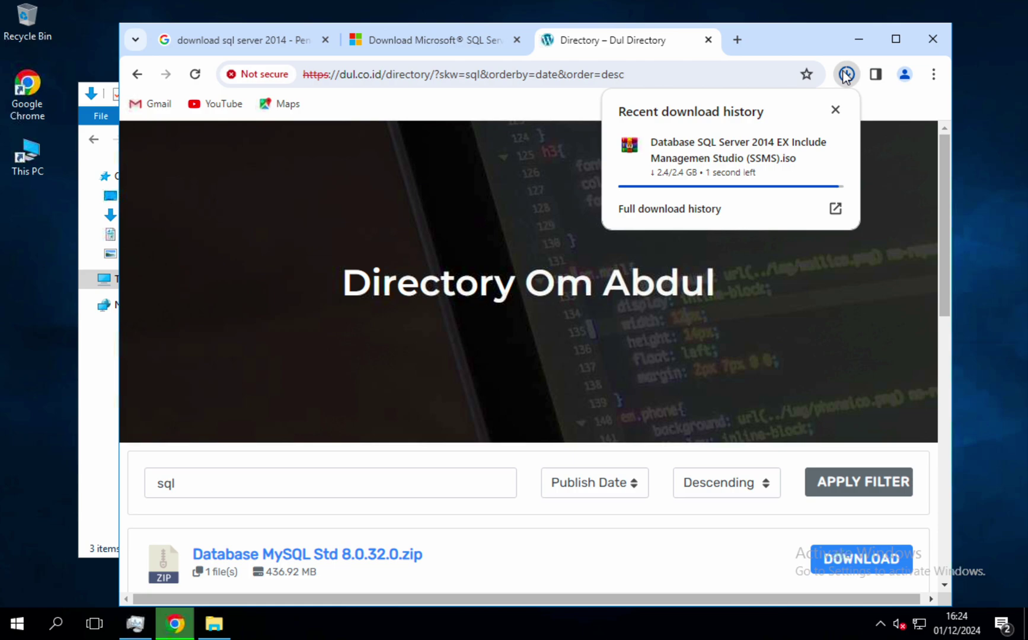
{"action": "mouse_move", "coordinate": [729, 158]}
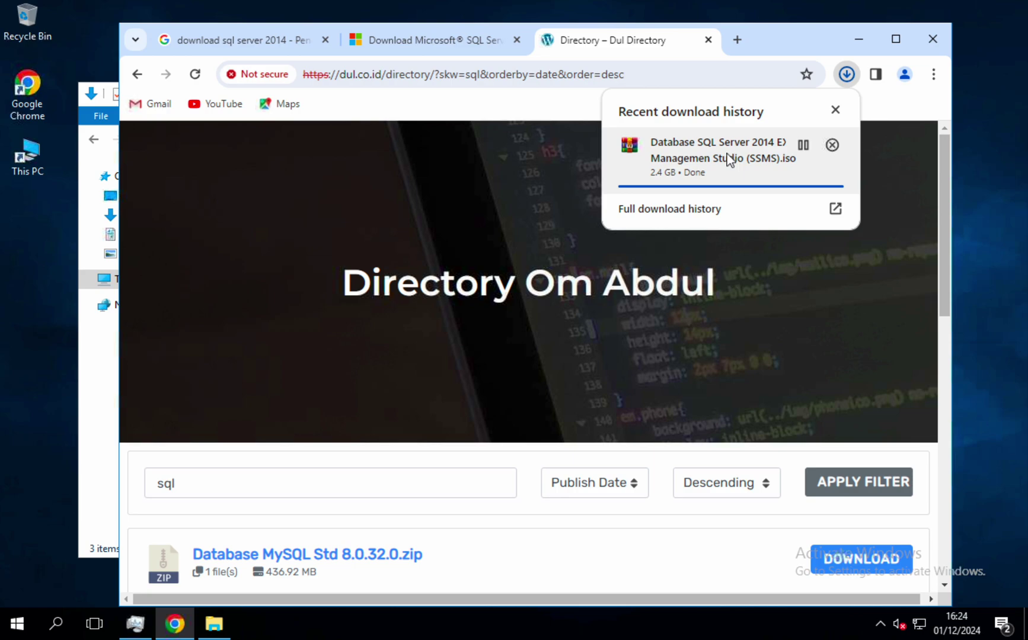
{"action": "left_click", "coordinate": [112, 501]}
{"action": "left_click", "coordinate": [377, 224]}
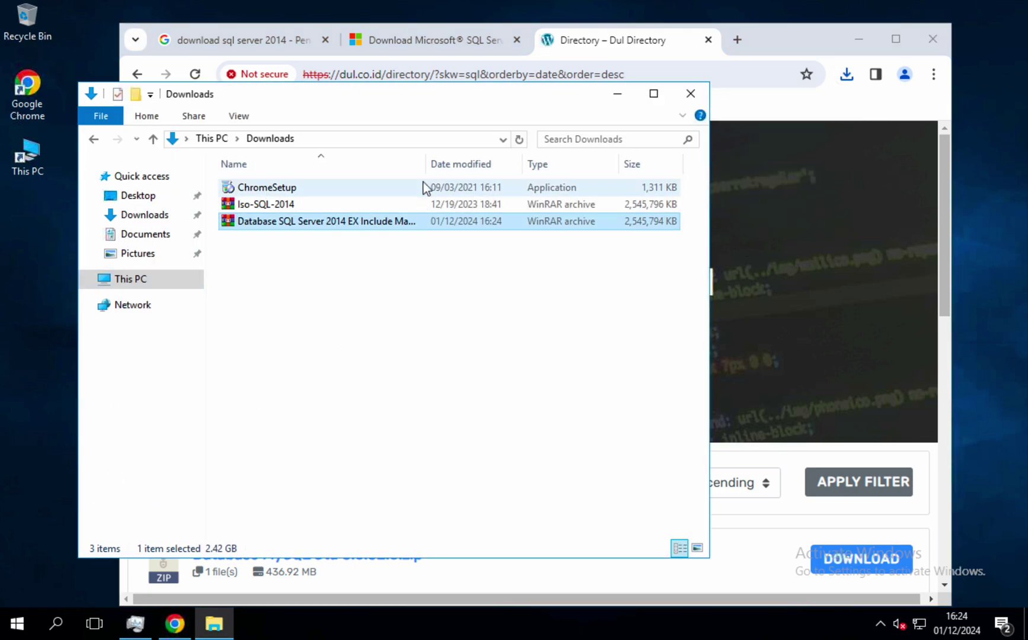
{"action": "left_click_drag", "start_coordinate": [427, 163], "coordinate": [443, 163]}
{"action": "left_click", "coordinate": [377, 377]}
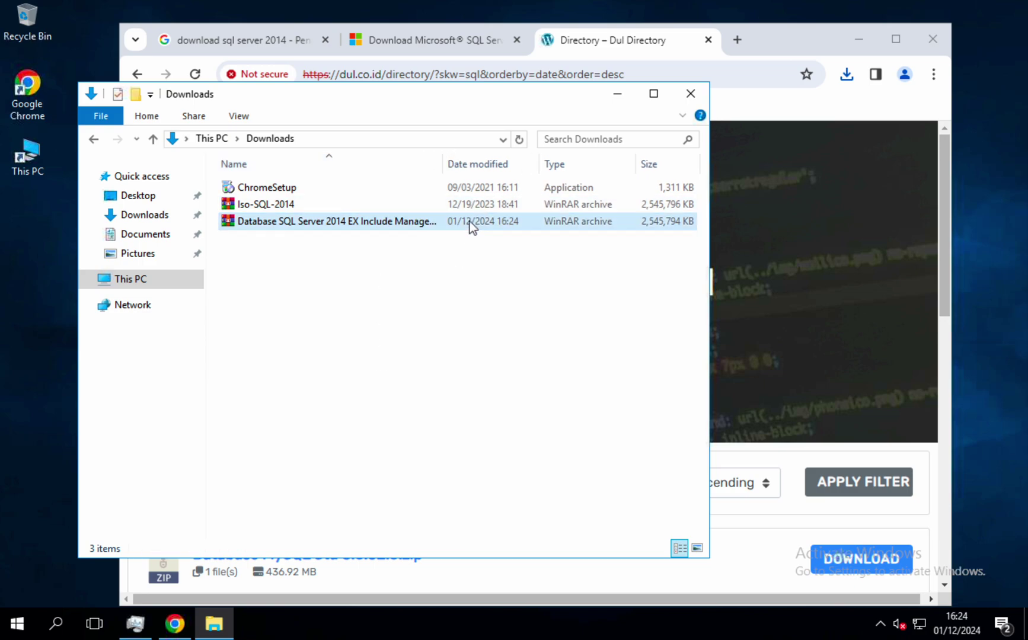
{"action": "left_click", "coordinate": [340, 226]}
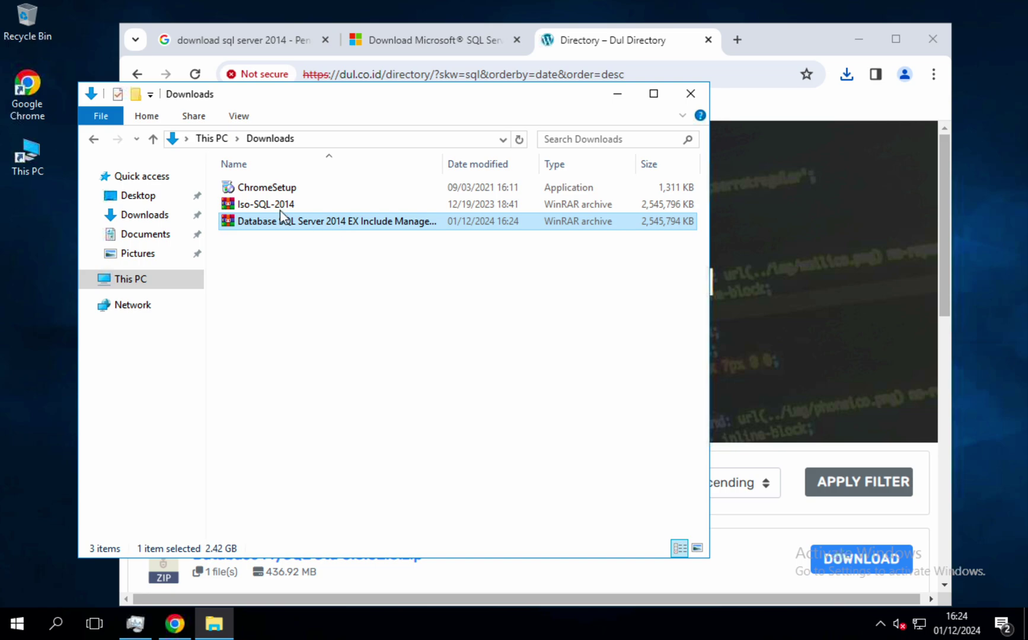
Delete the old Iso-SQL-2014 archive from the Downloads folder
{"action": "left_click", "coordinate": [276, 208]}
{"action": "right_click", "coordinate": [276, 208]}
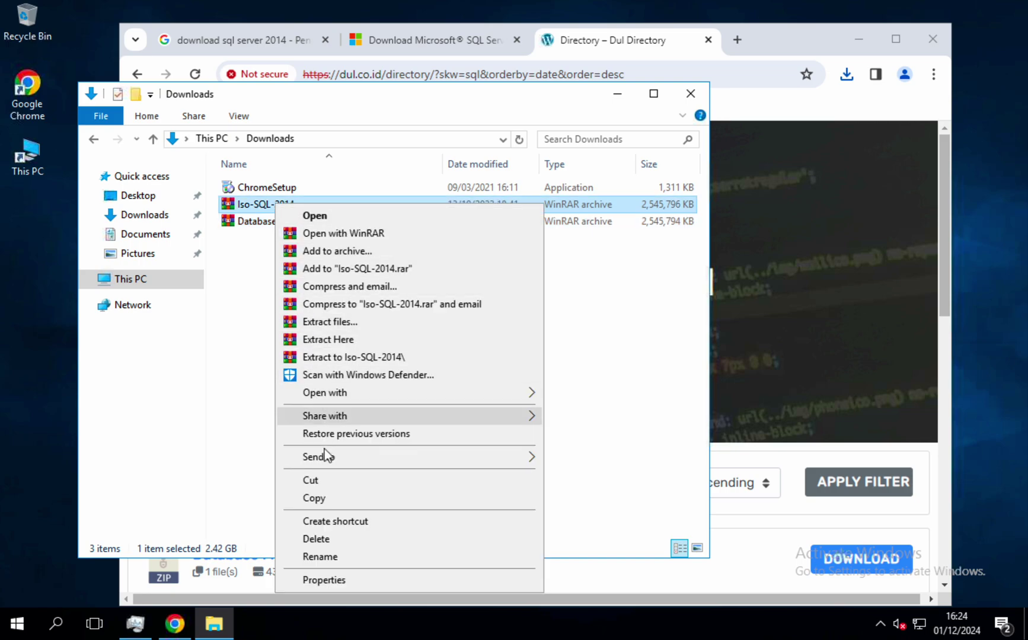
{"action": "left_click", "coordinate": [333, 540]}
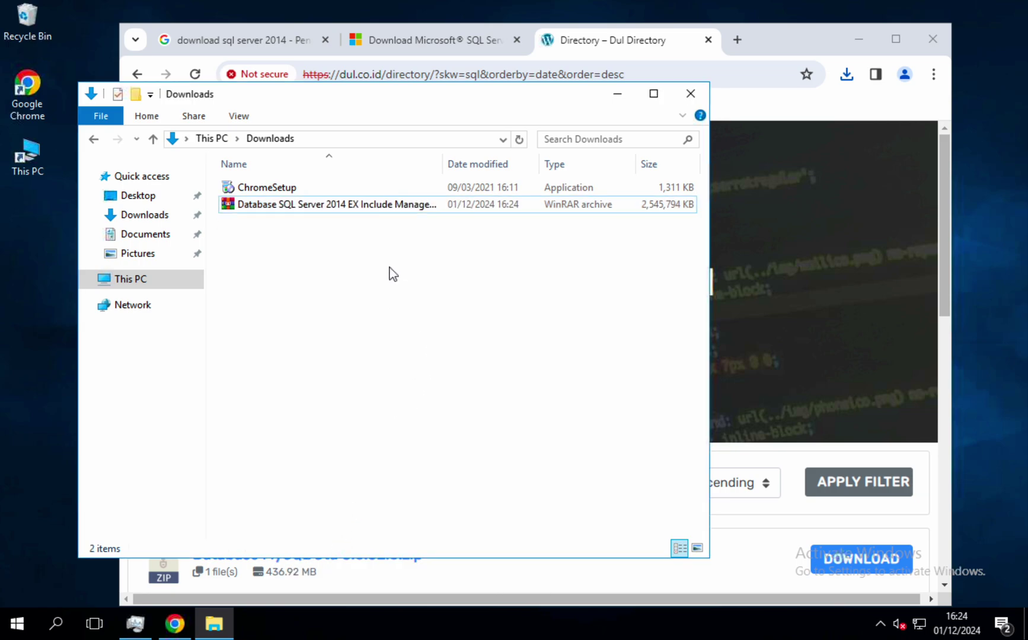
Open the downloaded SQL Server 2014 ISO in WinRAR, examine its folders and setup files, and close the archive
{"action": "left_click", "coordinate": [363, 209]}
{"action": "double_click", "coordinate": [363, 208]}
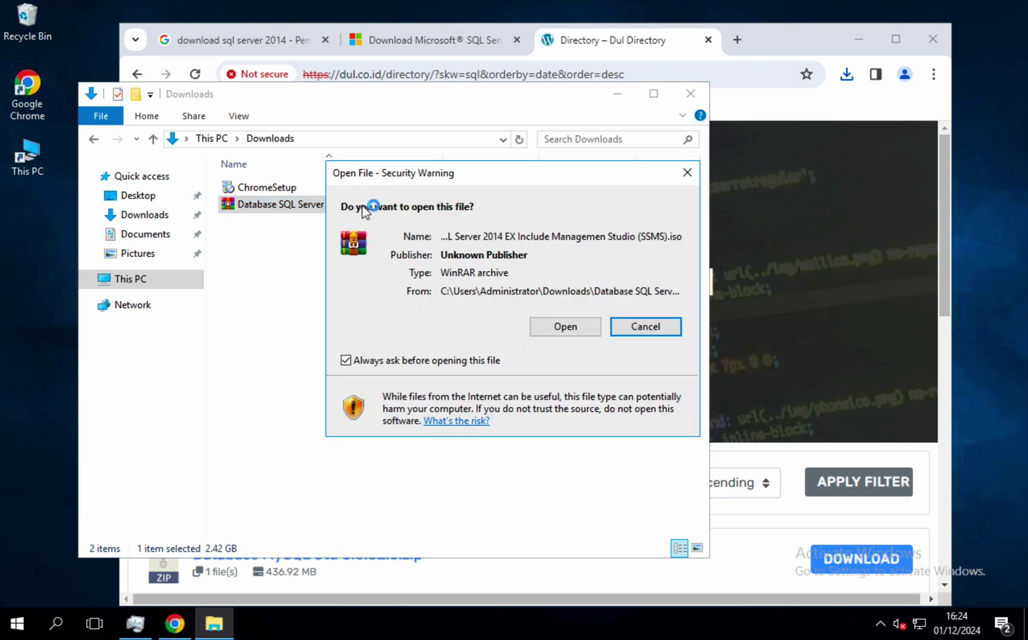
{"action": "left_click", "coordinate": [545, 326]}
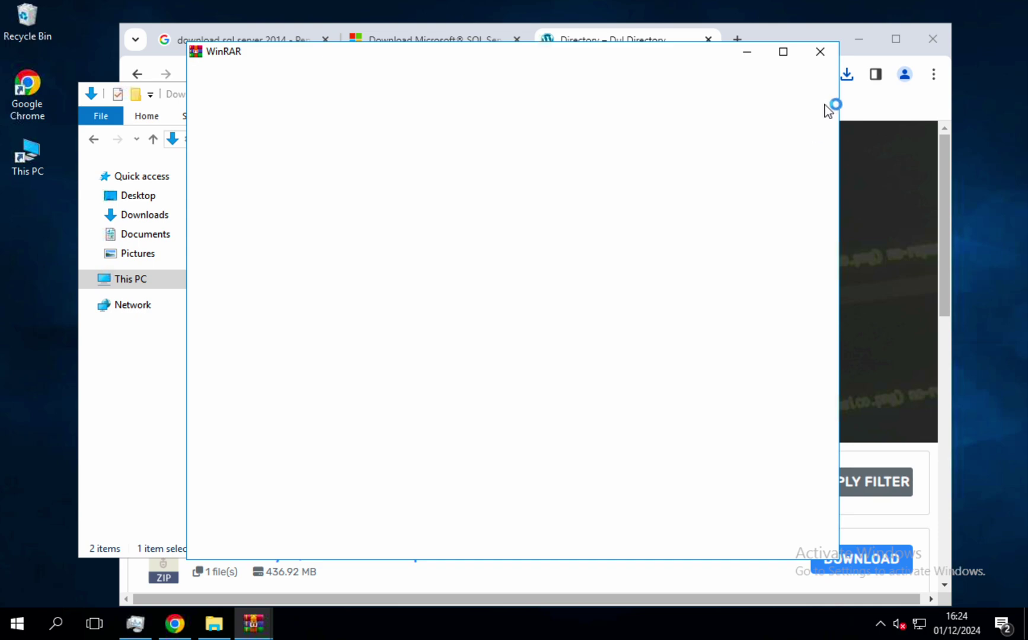
{"action": "left_click", "coordinate": [823, 51]}
{"action": "left_click_drag", "start_coordinate": [498, 280], "coordinate": [576, 450]}
{"action": "scroll", "coordinate": [338, 386], "scroll_direction": "down", "scroll_amount": 2}
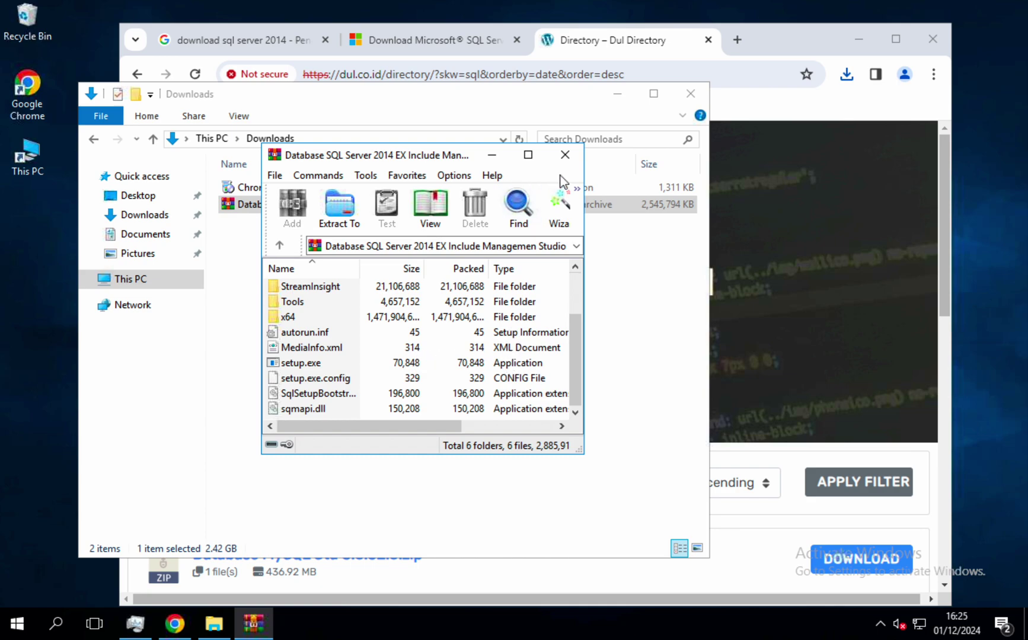
{"action": "left_click", "coordinate": [565, 157]}
{"action": "left_click", "coordinate": [383, 333]}
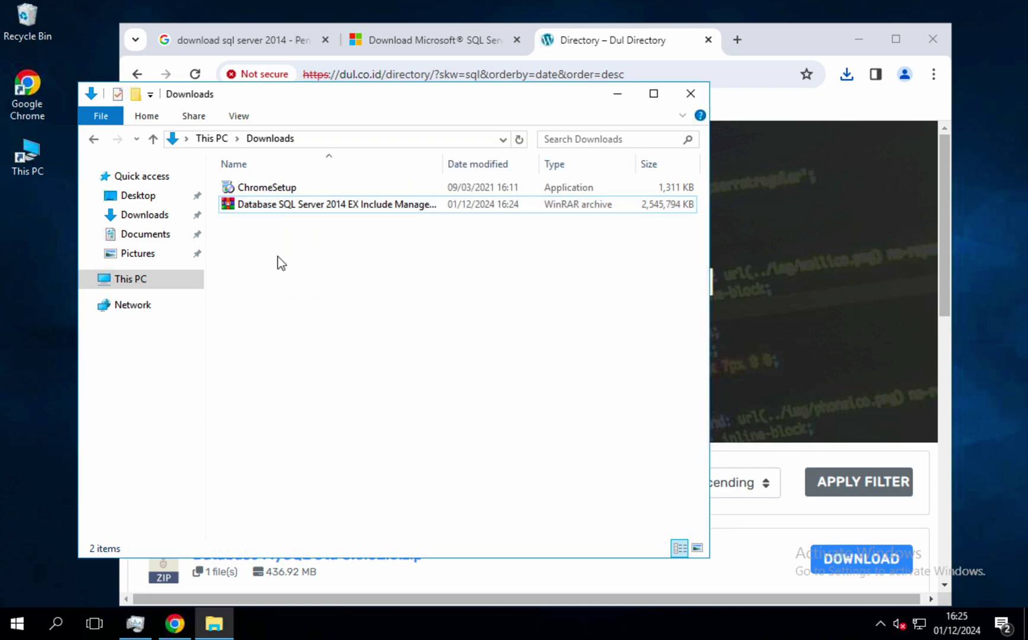
Extract the SQL Server 2014 ISO with WinRAR into its default same-named folder in Downloads, keeping "Ask before overwrite"
{"action": "left_click", "coordinate": [293, 210]}
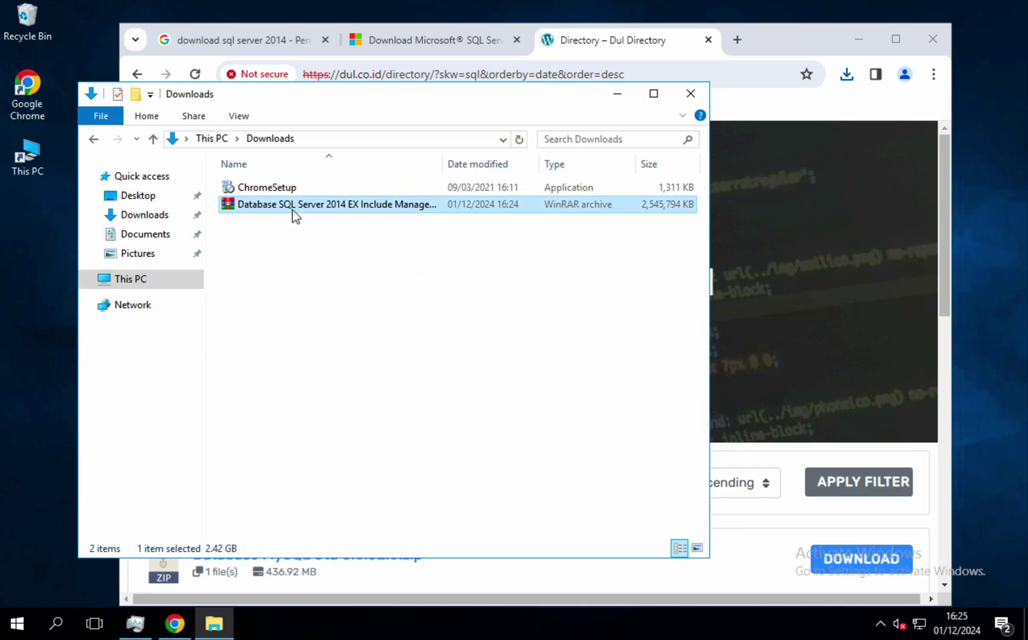
{"action": "right_click", "coordinate": [312, 209]}
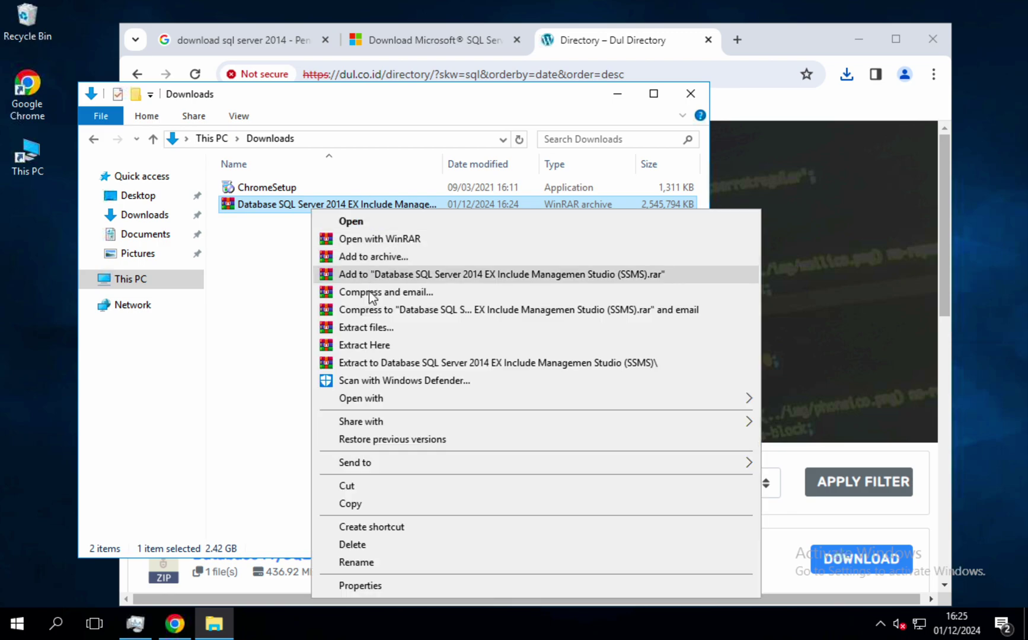
{"action": "left_click", "coordinate": [367, 328]}
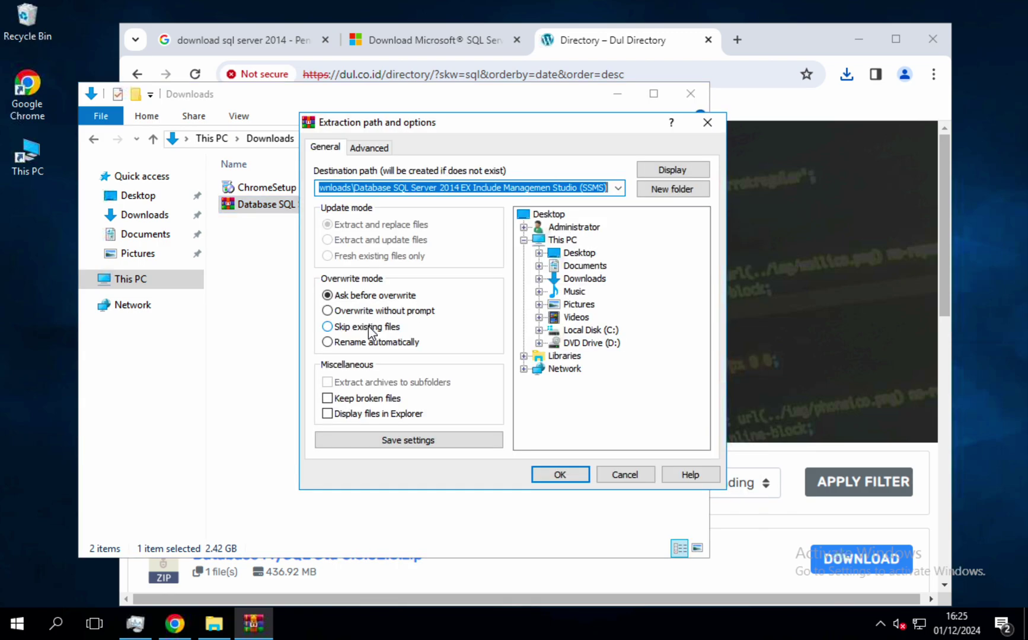
{"action": "left_click", "coordinate": [552, 475]}
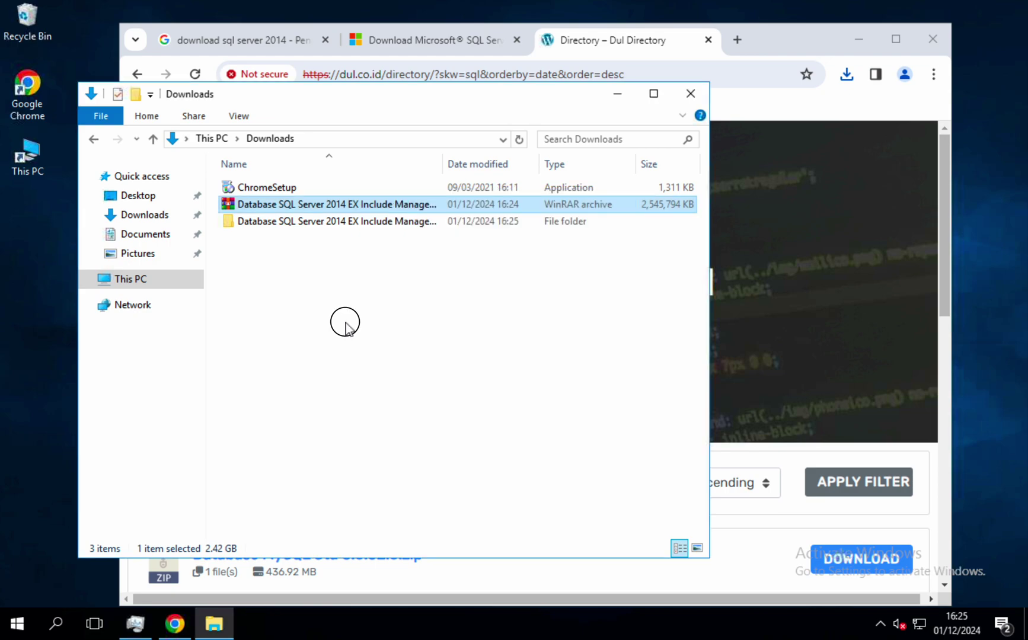
Run the setup application from the extracted SQL Server 2014 folder and close the browser window
{"action": "double_click", "coordinate": [351, 222]}
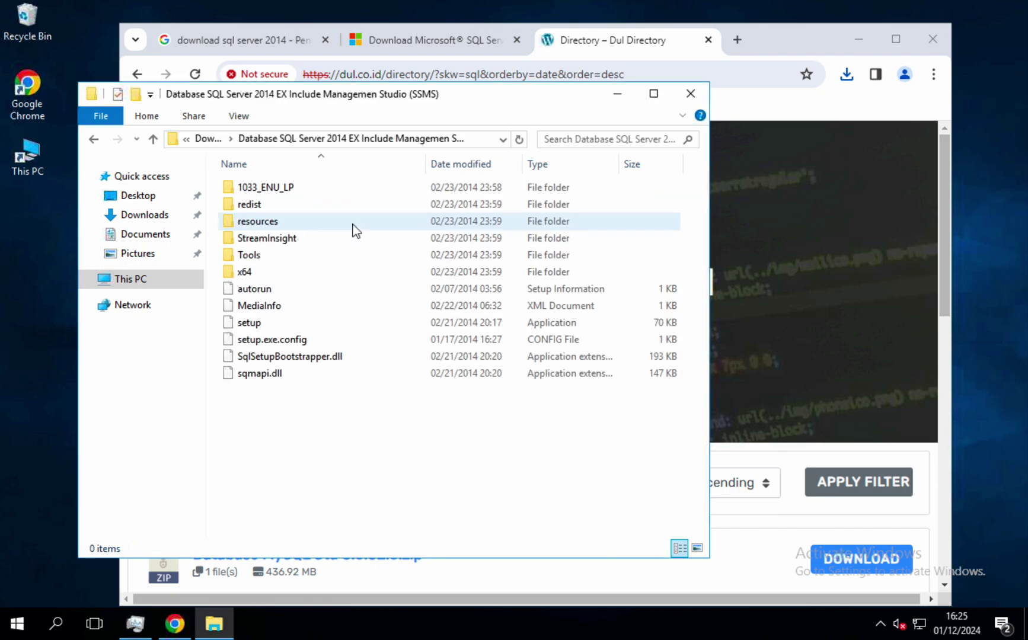
{"action": "double_click", "coordinate": [261, 325]}
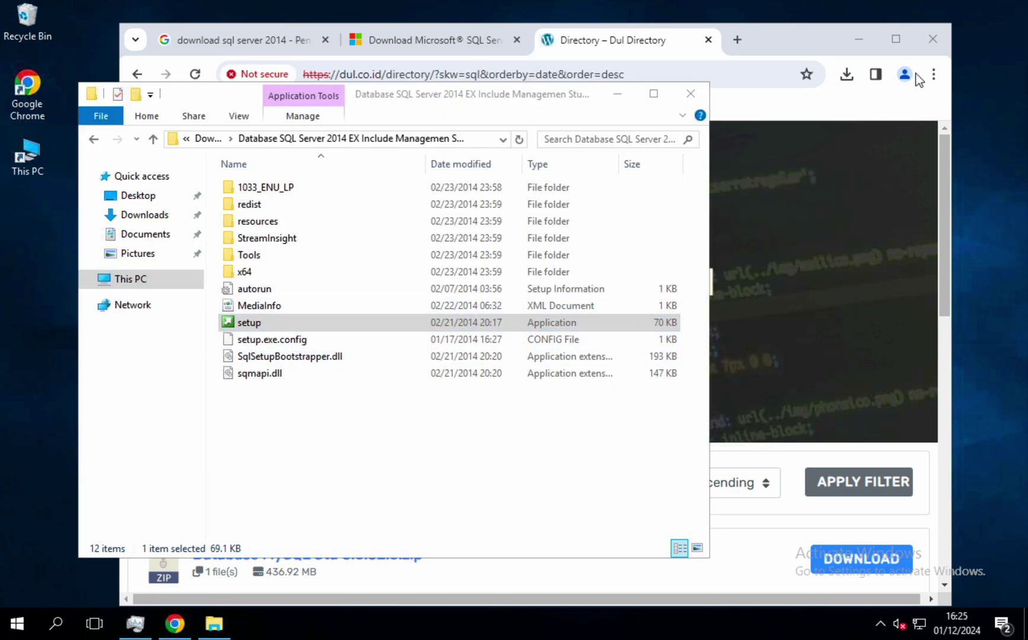
{"action": "left_click", "coordinate": [937, 38]}
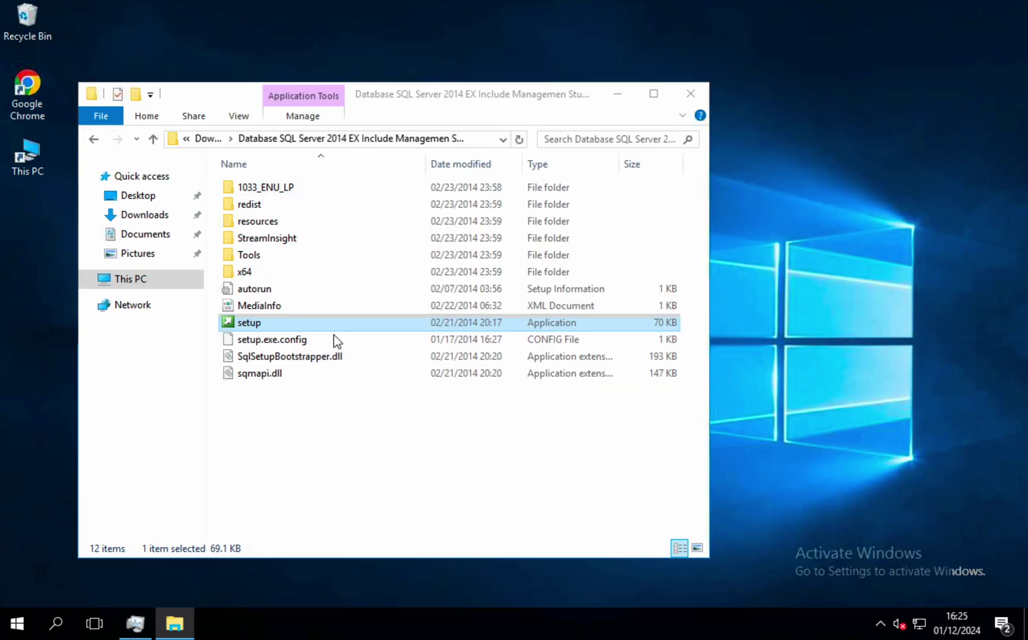
{"action": "left_click", "coordinate": [285, 436]}
{"action": "left_click_drag", "start_coordinate": [497, 101], "coordinate": [536, 87]}
{"action": "left_click", "coordinate": [364, 365]}
{"action": "left_click", "coordinate": [353, 390]}
{"action": "left_click", "coordinate": [321, 314]}
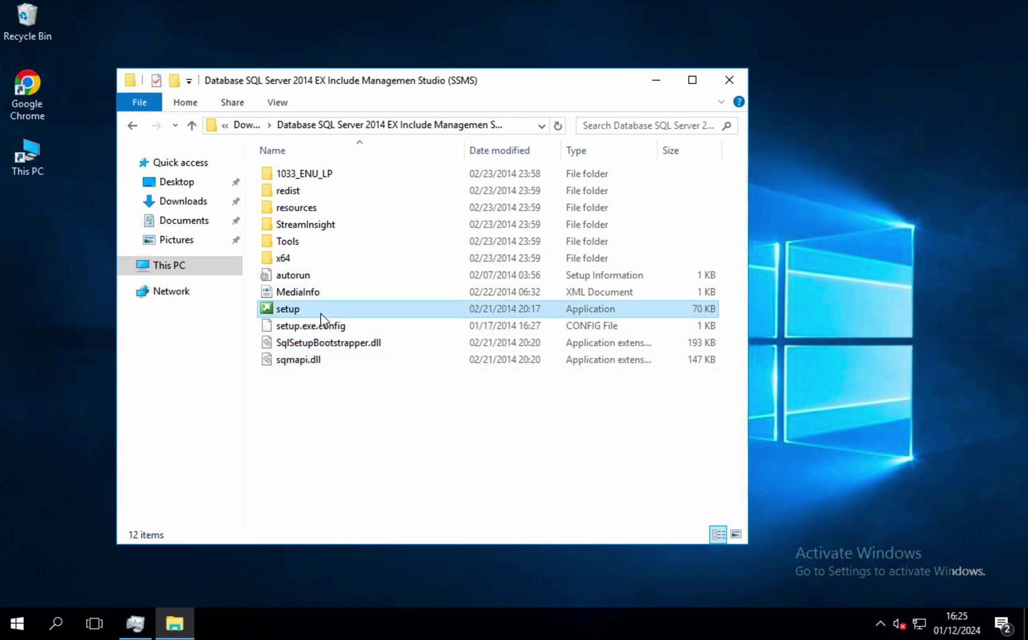
{"action": "right_click", "coordinate": [287, 310]}
{"action": "left_click", "coordinate": [78, 312]}
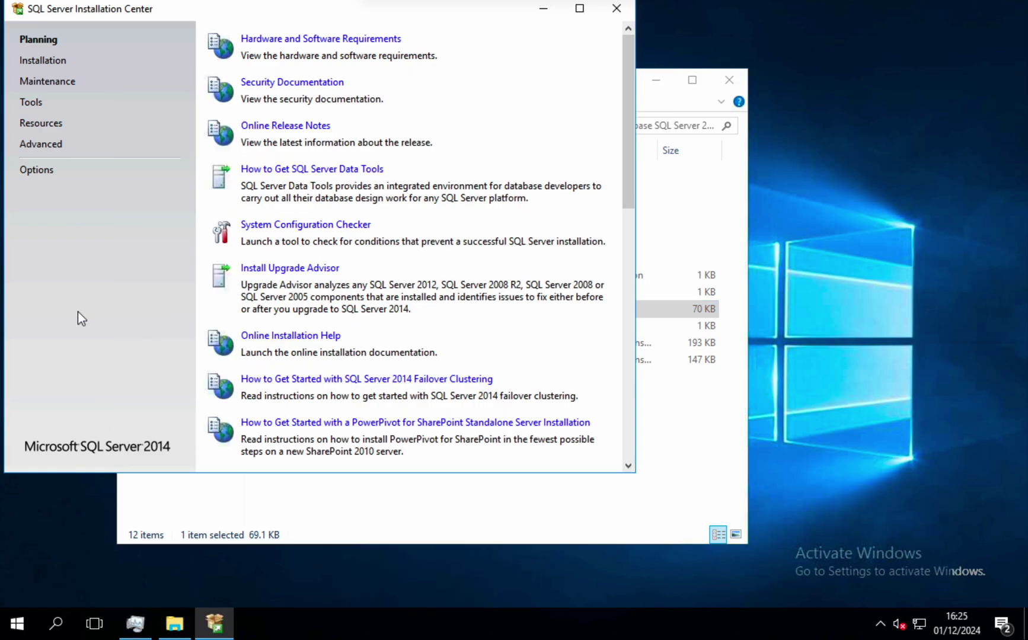
Start a new SQL Server stand-alone installation and specify the free Express edition
{"action": "left_click", "coordinate": [41, 61]}
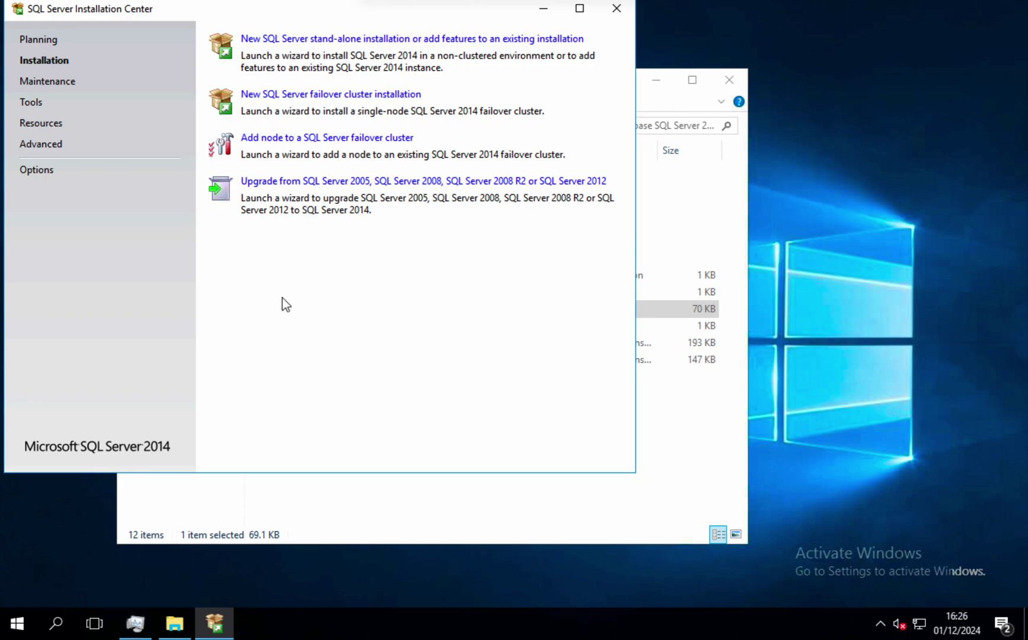
{"action": "left_click", "coordinate": [399, 39]}
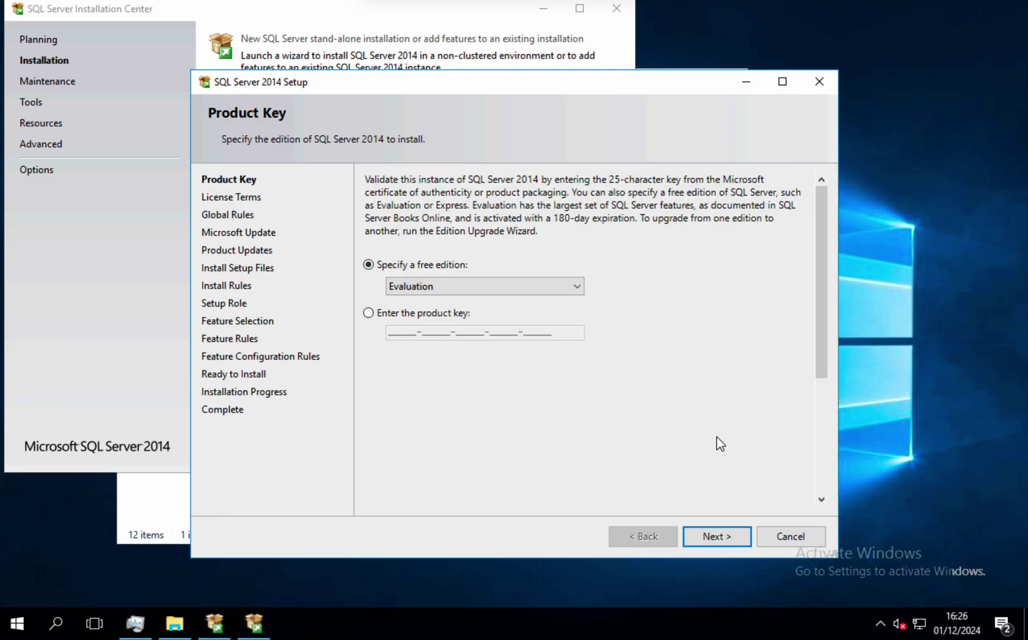
{"action": "left_click", "coordinate": [561, 288]}
{"action": "left_click", "coordinate": [524, 315]}
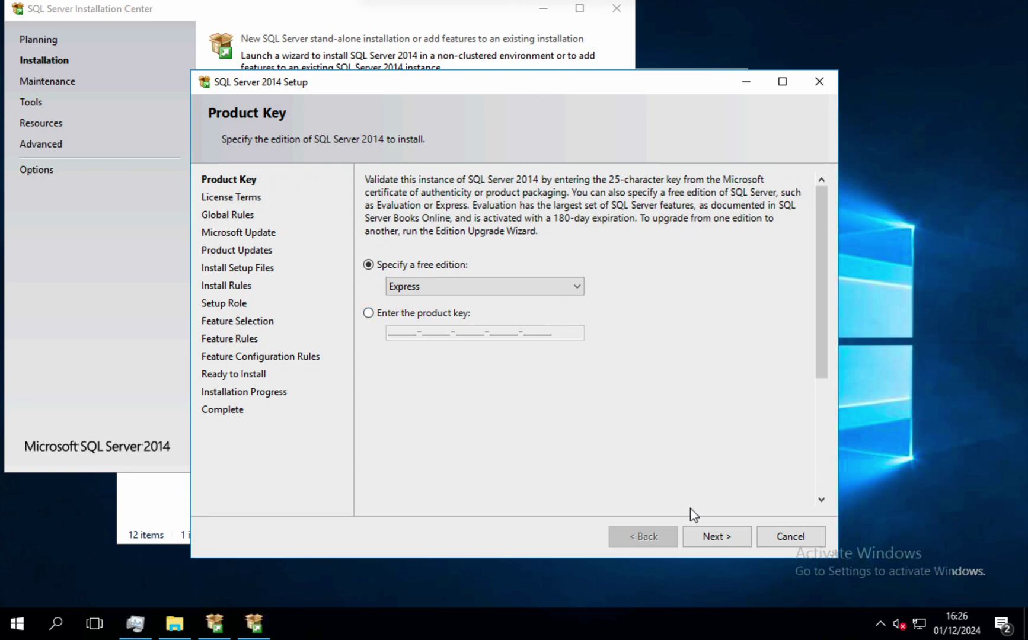
{"action": "left_click", "coordinate": [703, 537]}
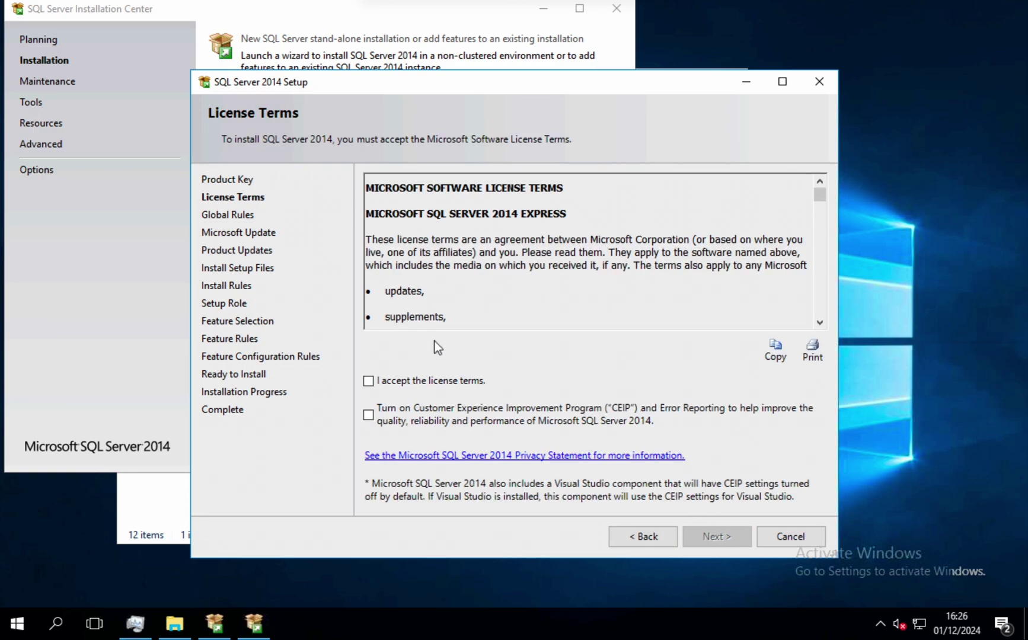
Accept the license terms and enable checking for updates with Microsoft Update
{"action": "left_click", "coordinate": [393, 384]}
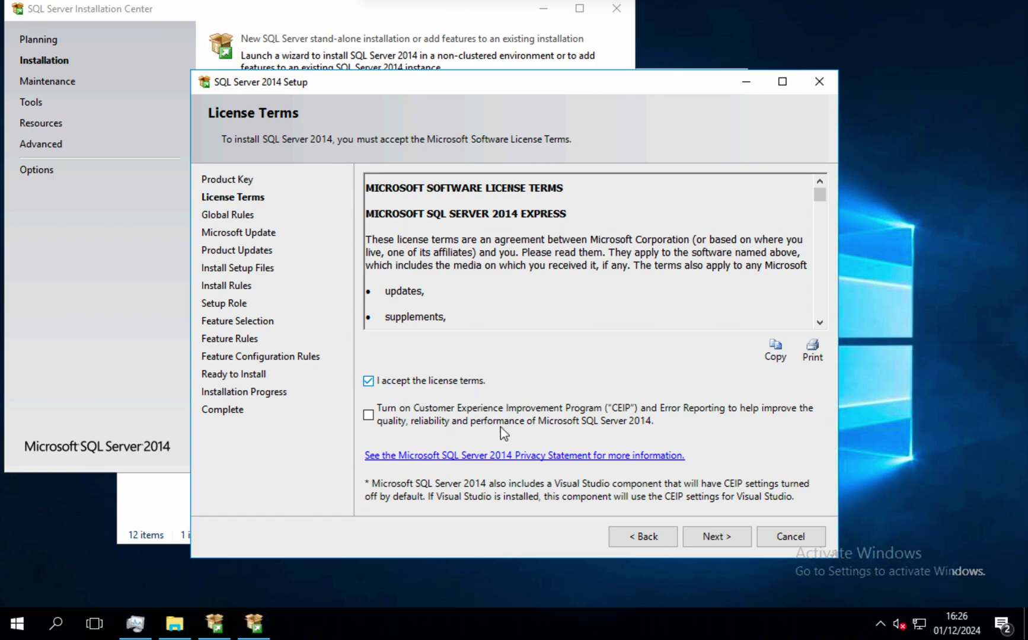
{"action": "left_click", "coordinate": [710, 533]}
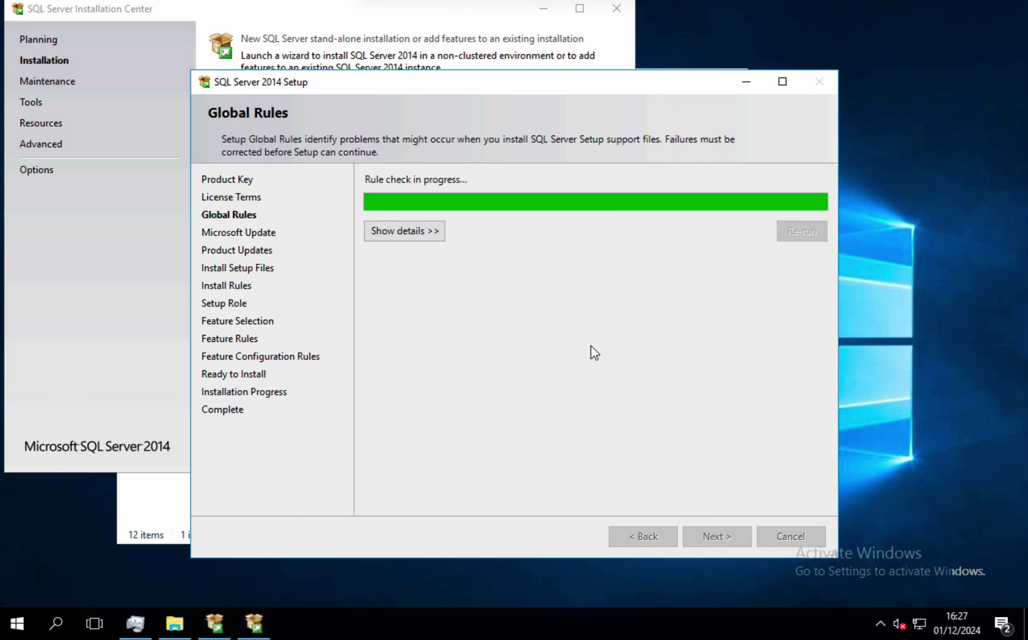
{"action": "left_click", "coordinate": [549, 243]}
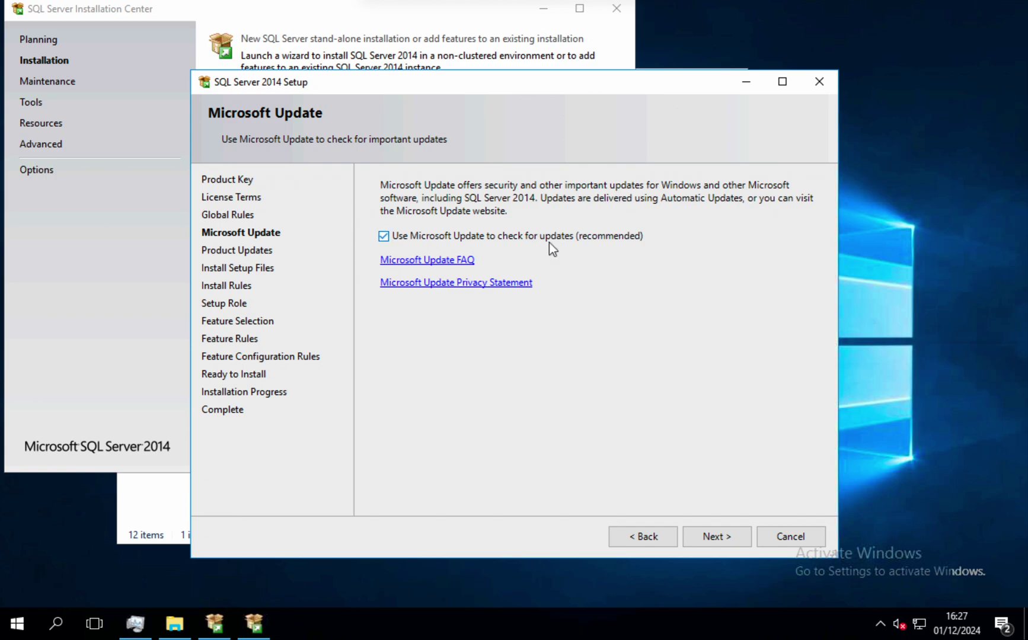
Continue through the Microsoft Update and Install Rules pages to the choice of setup role
{"action": "left_click", "coordinate": [548, 242]}
{"action": "left_click", "coordinate": [488, 244]}
{"action": "left_click", "coordinate": [487, 240]}
{"action": "left_click", "coordinate": [608, 233]}
{"action": "left_click", "coordinate": [610, 236]}
{"action": "left_click", "coordinate": [722, 542]}
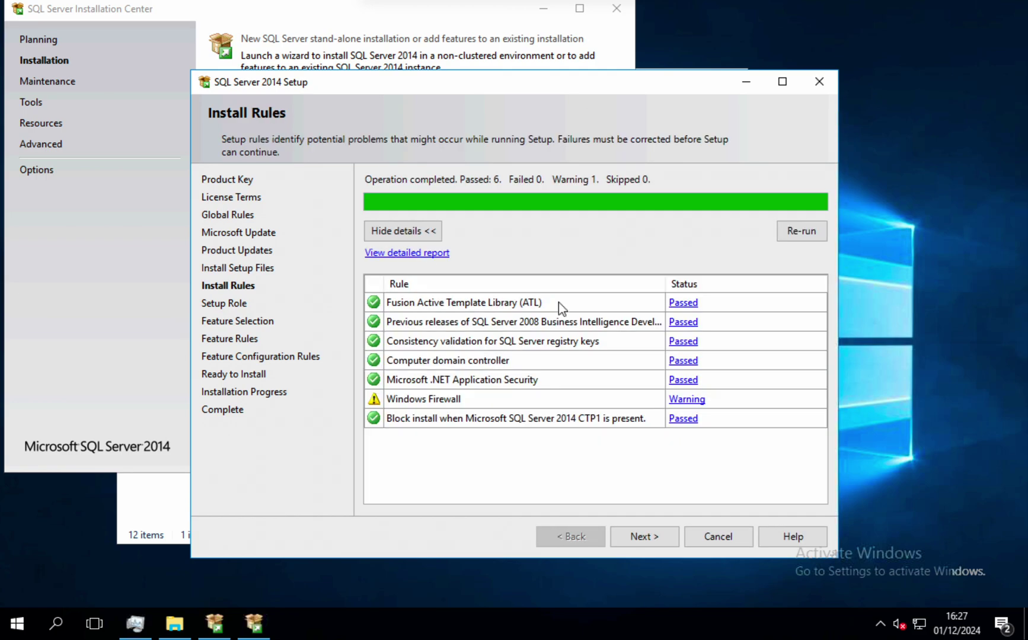
{"action": "left_click", "coordinate": [650, 534]}
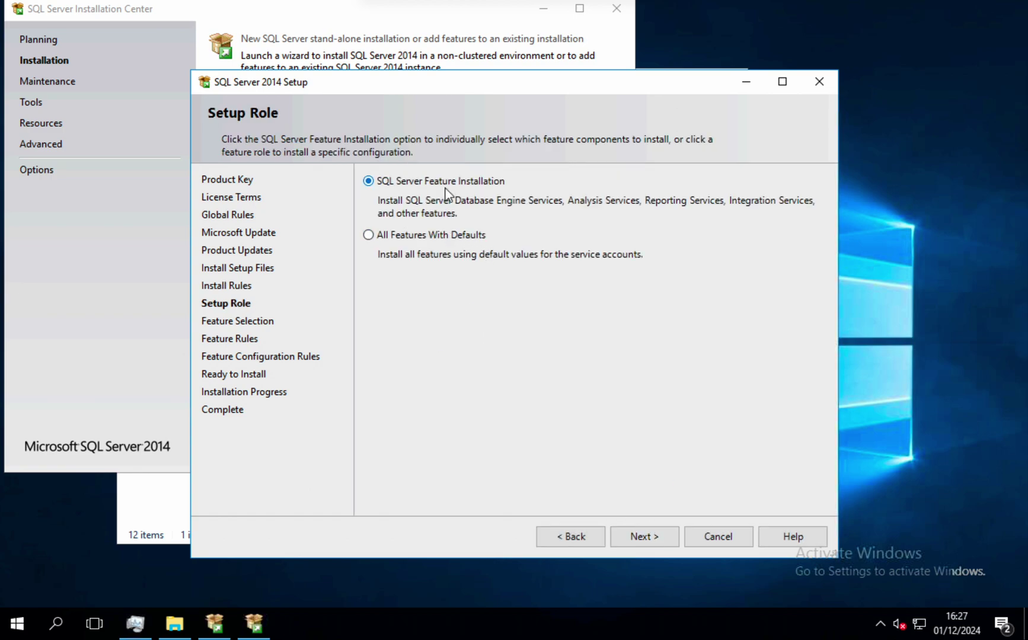
Choose SQL Server Feature Installation as the setup role and continue to feature selection
{"action": "left_click", "coordinate": [451, 236]}
{"action": "left_click", "coordinate": [460, 182]}
{"action": "left_click", "coordinate": [650, 535]}
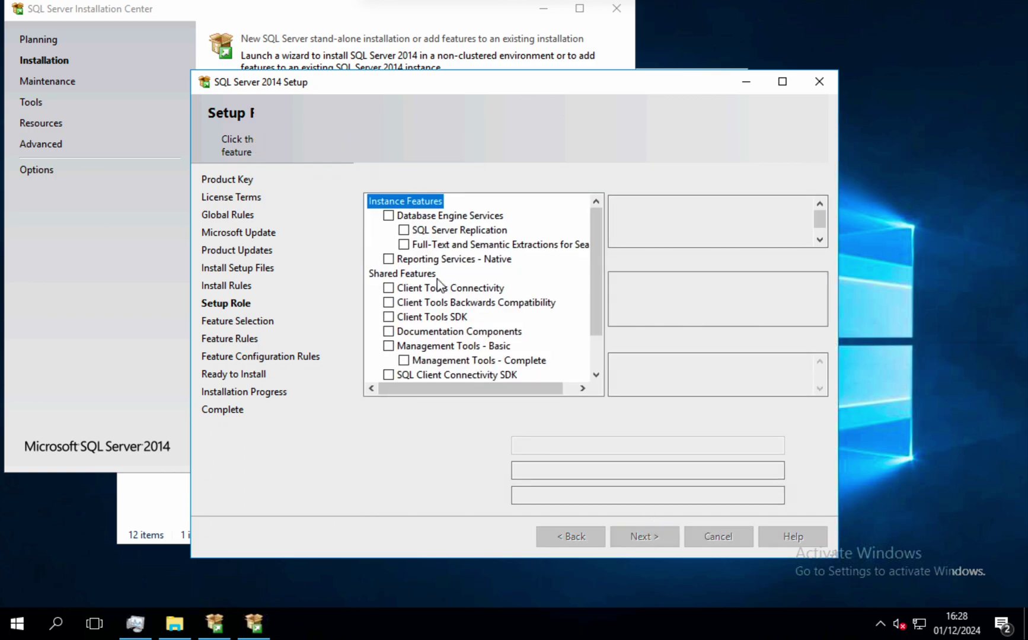
Select Database Engine Services and Management Tools - Basic, including Management Tools - Complete, as features to install
{"action": "mouse_move", "coordinate": [592, 229]}
{"action": "left_mouse_down"}
{"action": "mouse_move", "coordinate": [592, 343]}
{"action": "mouse_move", "coordinate": [601, 204]}
{"action": "mouse_move", "coordinate": [592, 348]}
{"action": "mouse_move", "coordinate": [605, 225]}
{"action": "left_mouse_up"}
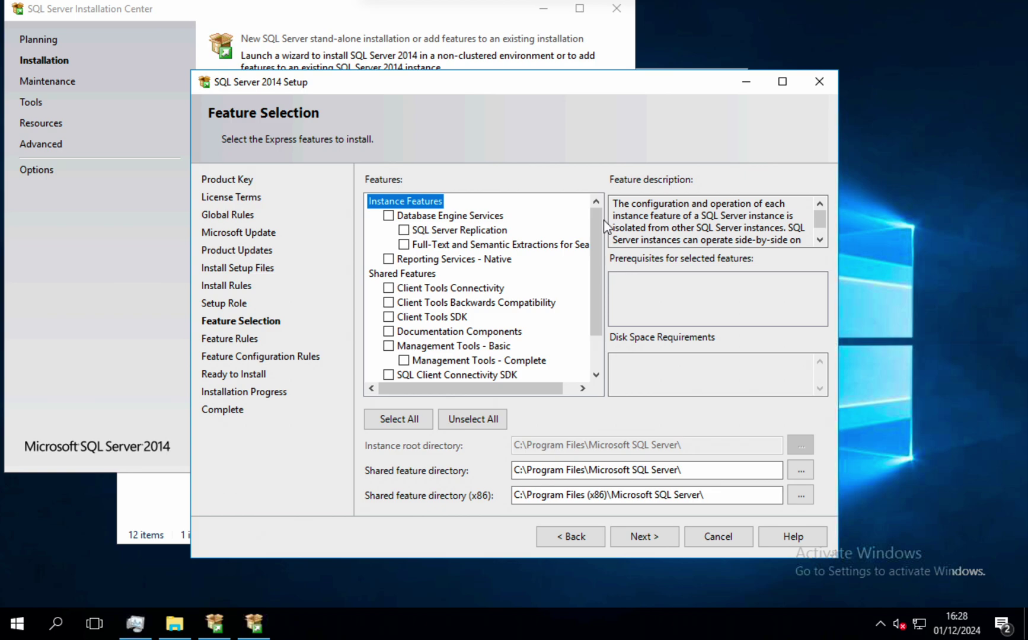
{"action": "left_click", "coordinate": [388, 216]}
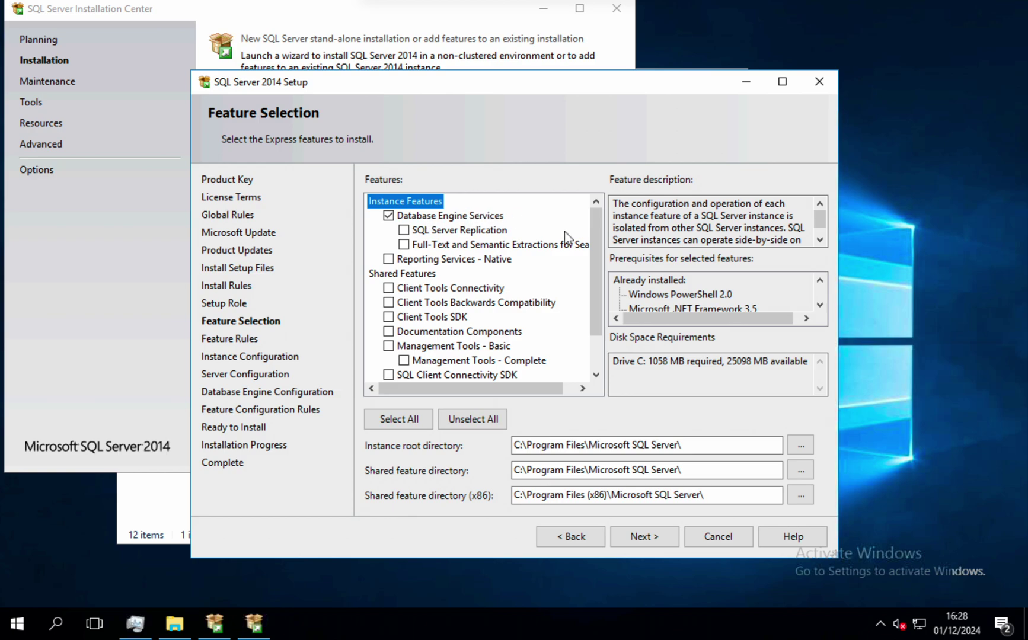
{"action": "scroll", "coordinate": [667, 300], "scroll_direction": "down", "scroll_amount": 1}
{"action": "scroll", "coordinate": [669, 303], "scroll_direction": "up", "scroll_amount": 1}
{"action": "left_click", "coordinate": [820, 305]}
{"action": "left_click", "coordinate": [820, 305]}
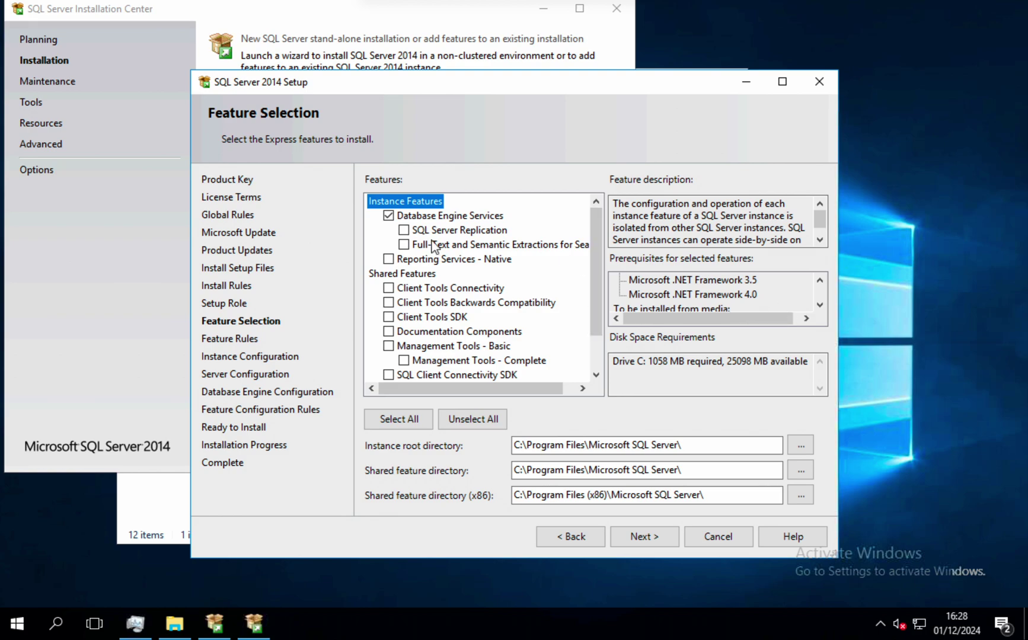
{"action": "left_click", "coordinate": [389, 216]}
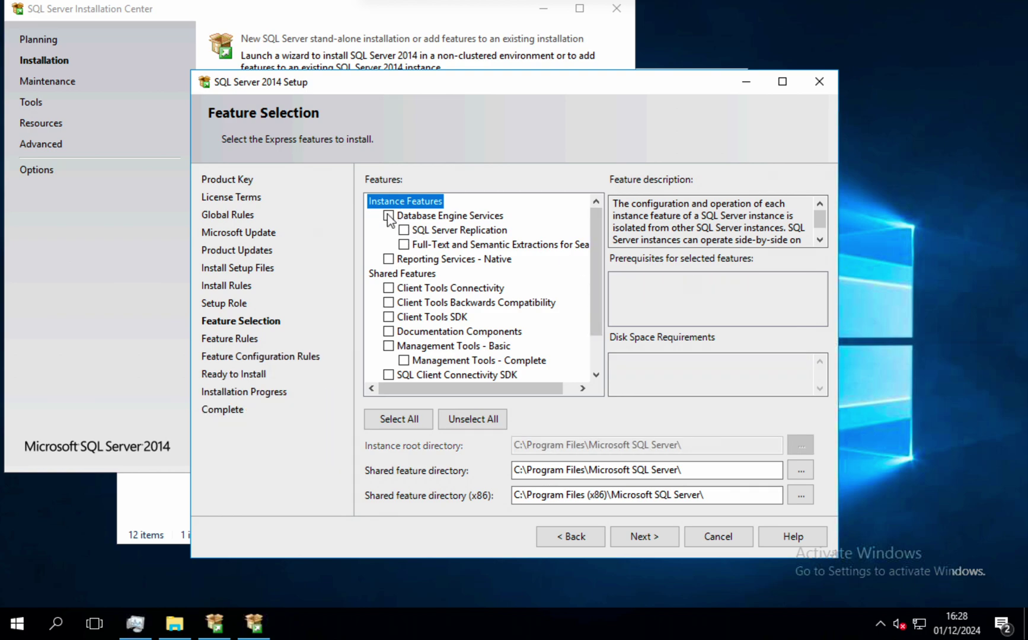
{"action": "left_click", "coordinate": [389, 217]}
{"action": "left_click", "coordinate": [389, 347]}
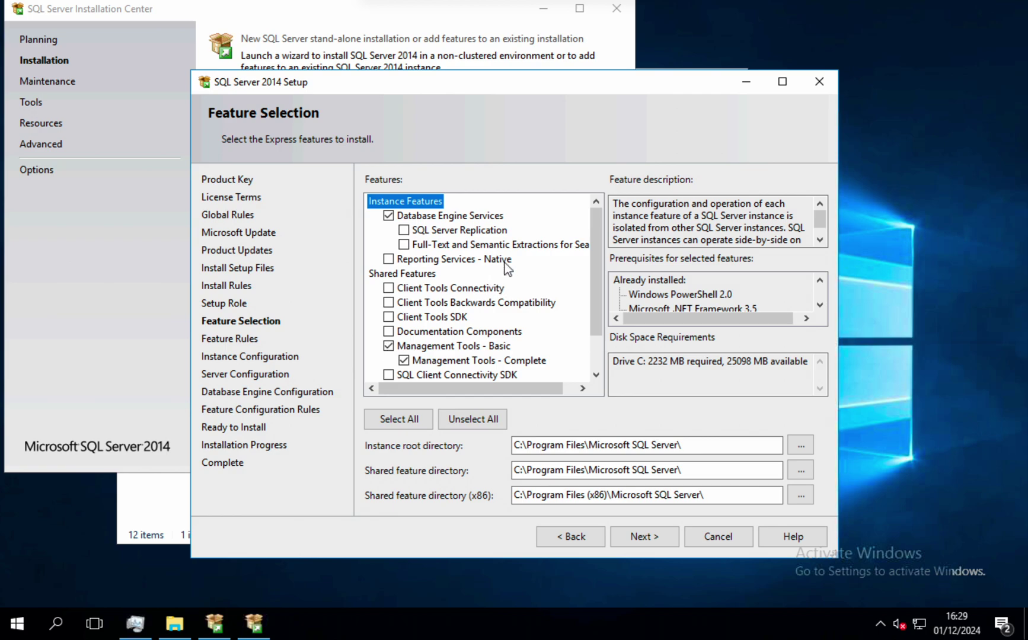
{"action": "left_click", "coordinate": [465, 263]}
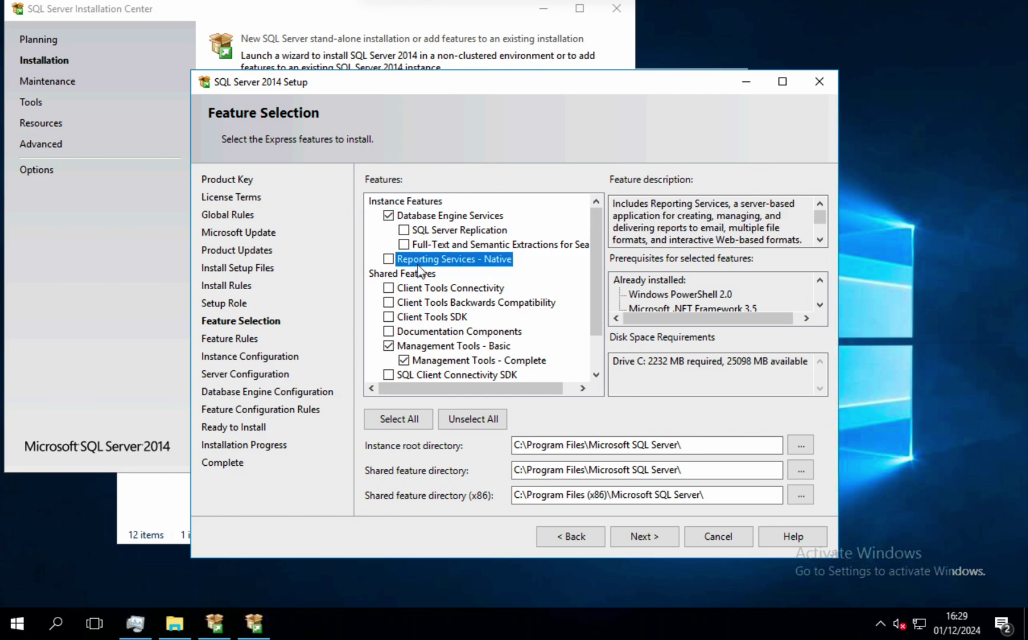
{"action": "left_click", "coordinate": [389, 260]}
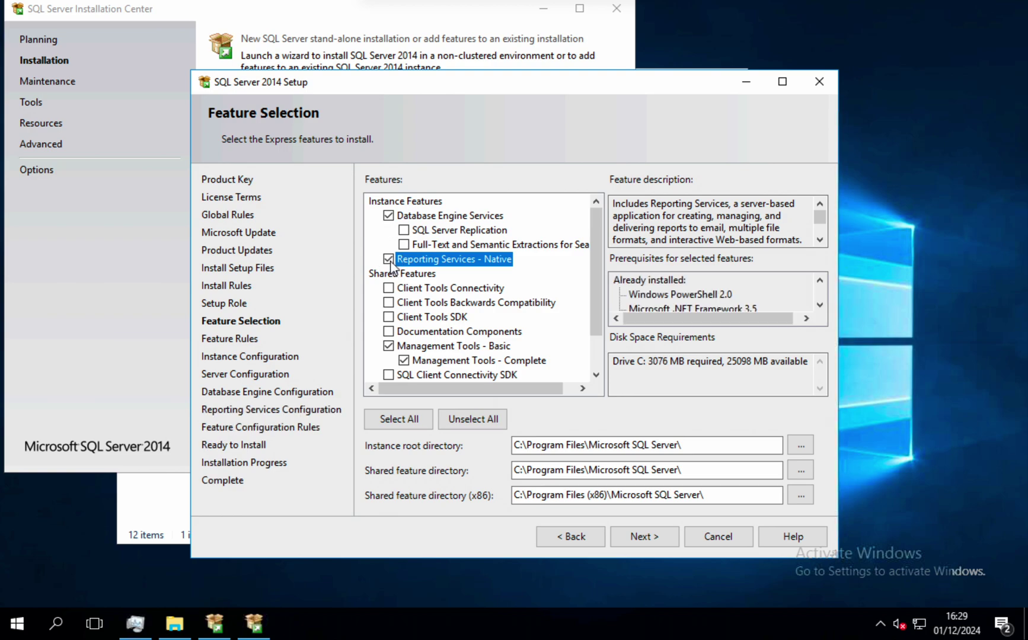
{"action": "left_click", "coordinate": [389, 260]}
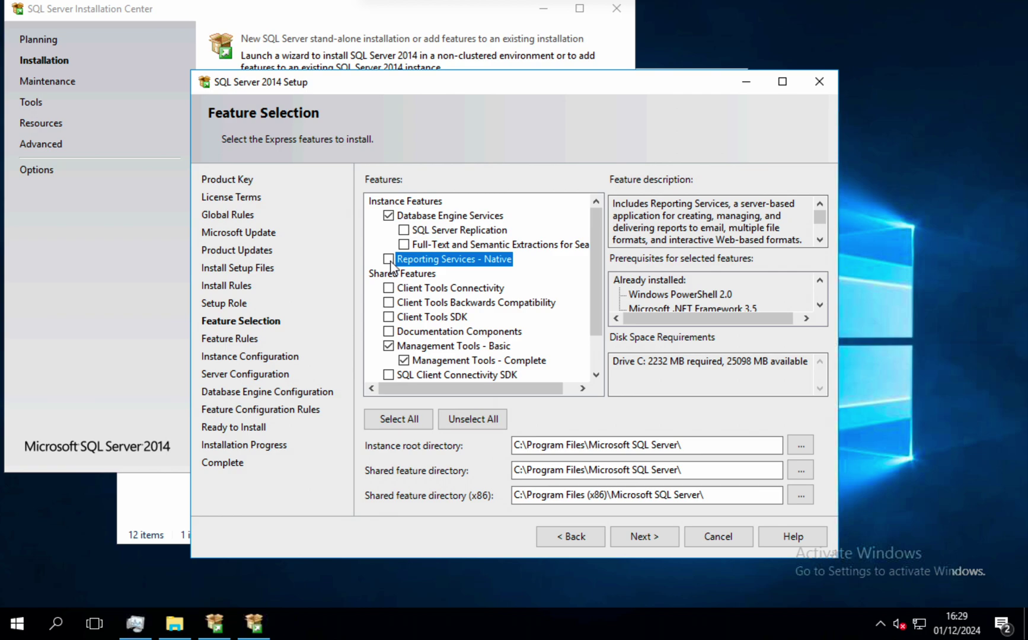
{"action": "mouse_move", "coordinate": [598, 221]}
{"action": "left_mouse_down"}
{"action": "mouse_move", "coordinate": [593, 273]}
{"action": "mouse_move", "coordinate": [601, 224]}
{"action": "left_mouse_up"}
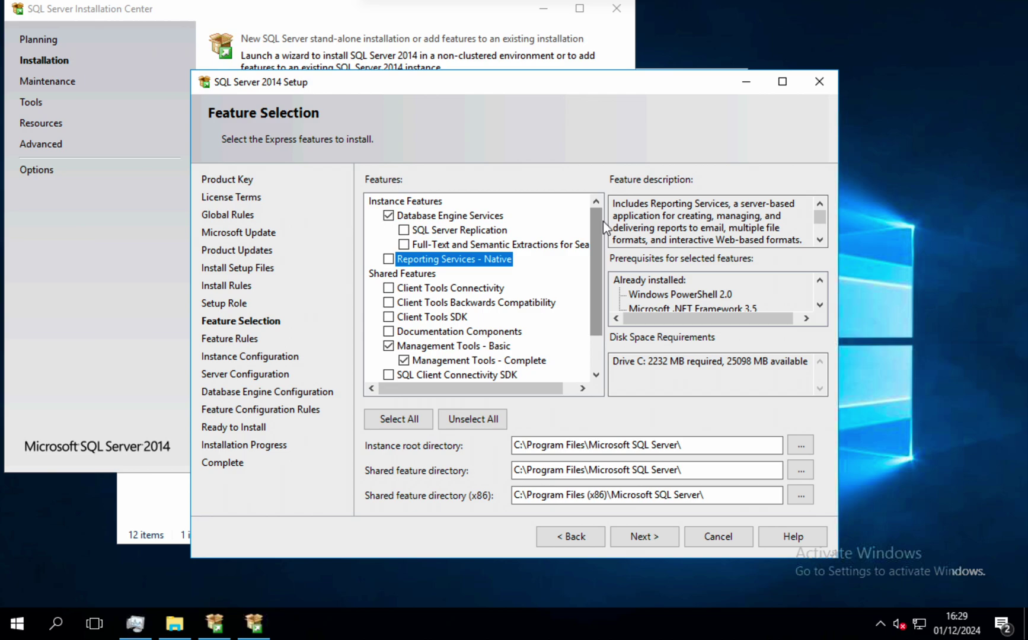
{"action": "left_click_drag", "start_coordinate": [594, 245], "coordinate": [593, 202]}
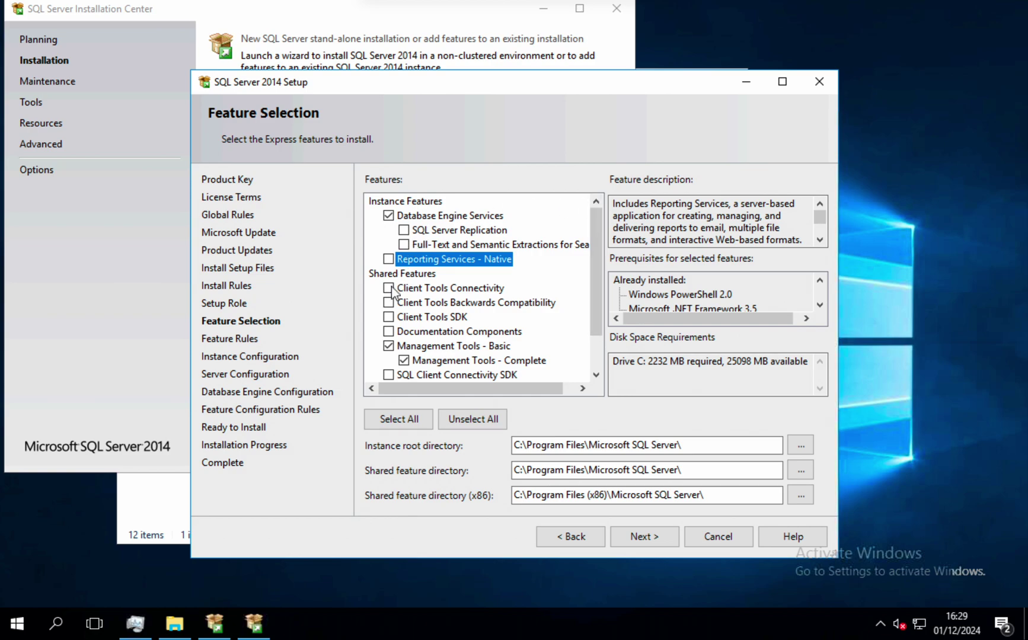
{"action": "left_click", "coordinate": [388, 216]}
{"action": "left_click", "coordinate": [388, 216]}
{"action": "left_click", "coordinate": [388, 346]}
{"action": "left_click", "coordinate": [389, 347]}
{"action": "left_click", "coordinate": [388, 346]}
{"action": "left_click", "coordinate": [388, 216]}
{"action": "left_click", "coordinate": [388, 216]}
Look through the Tools, Maintenance, Installation and Planning pages of the SQL Server Installation Center and return to the setup wizard
{"action": "left_click", "coordinate": [94, 206]}
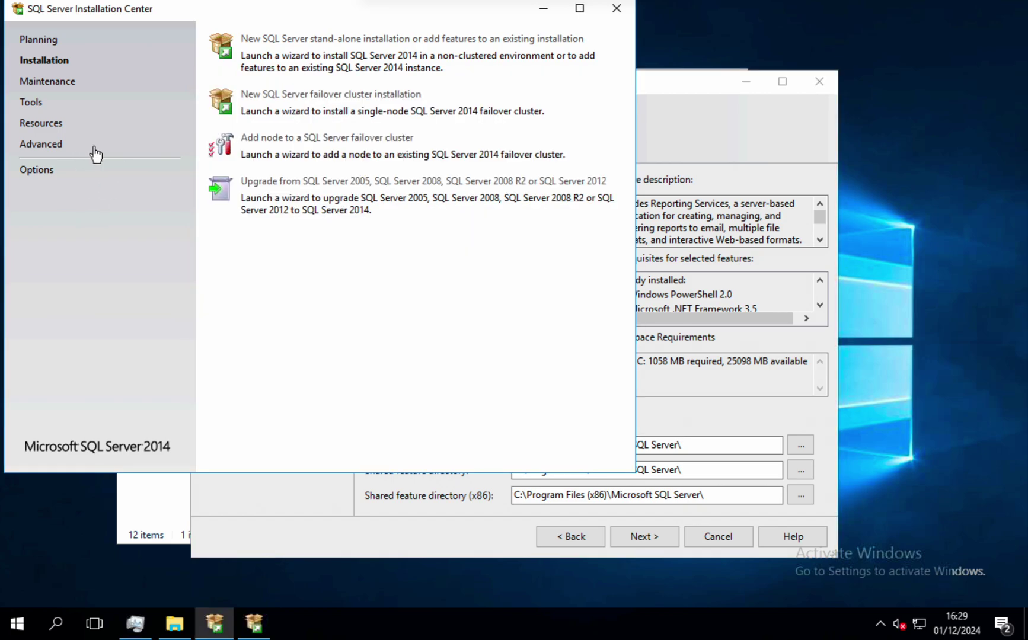
{"action": "left_click", "coordinate": [38, 100]}
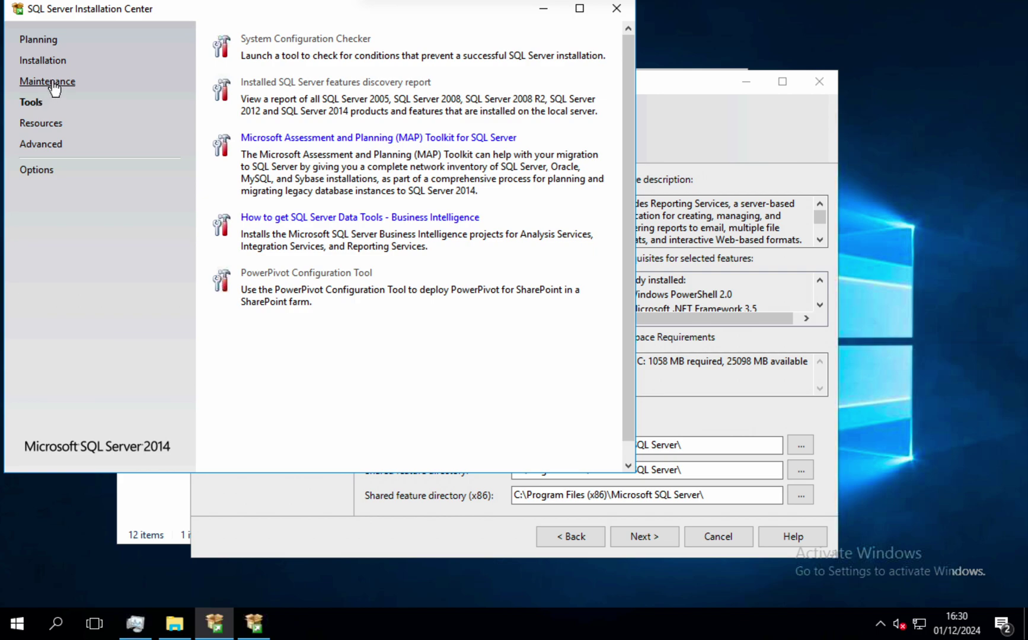
{"action": "left_click", "coordinate": [48, 82]}
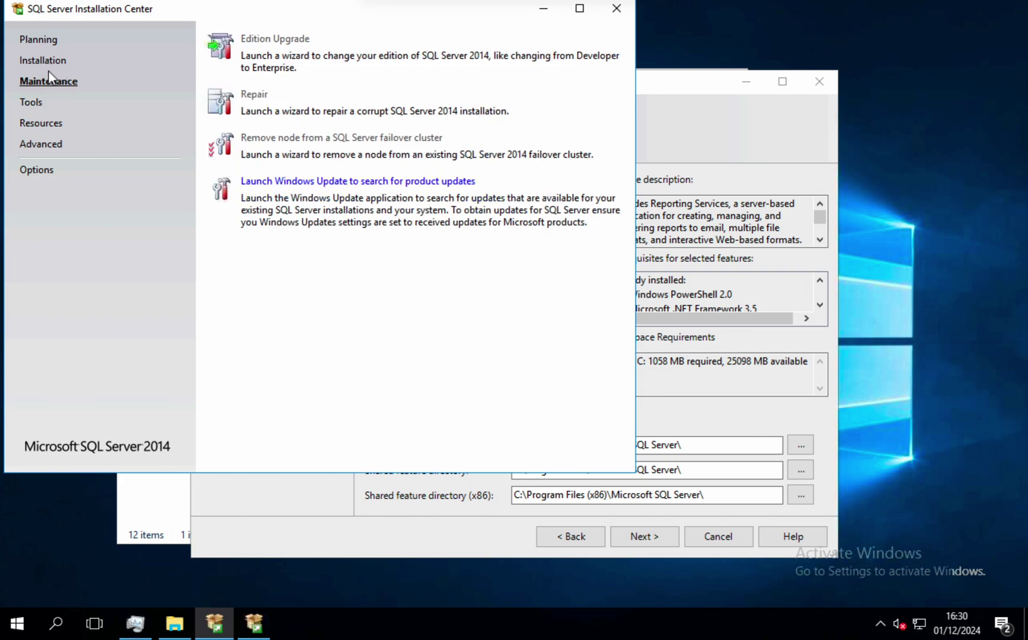
{"action": "left_click", "coordinate": [46, 65]}
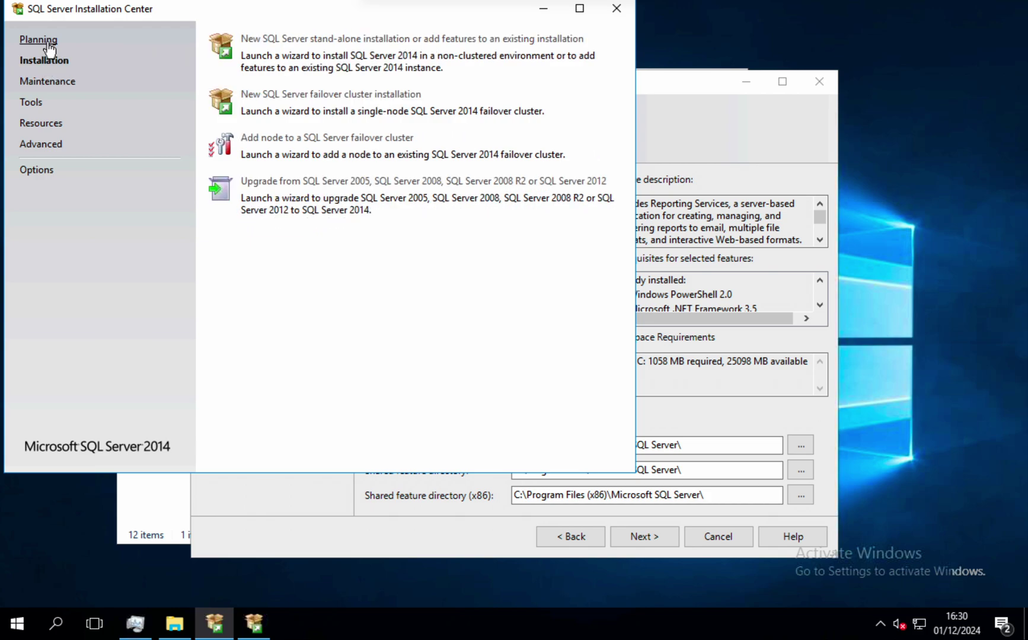
{"action": "left_click", "coordinate": [39, 41]}
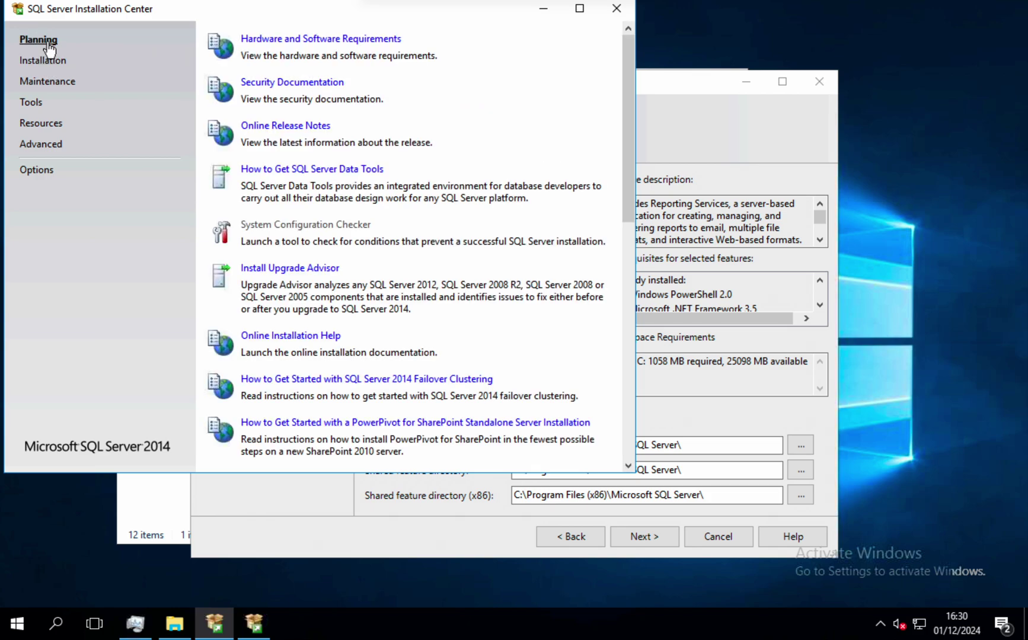
{"action": "left_click", "coordinate": [51, 62]}
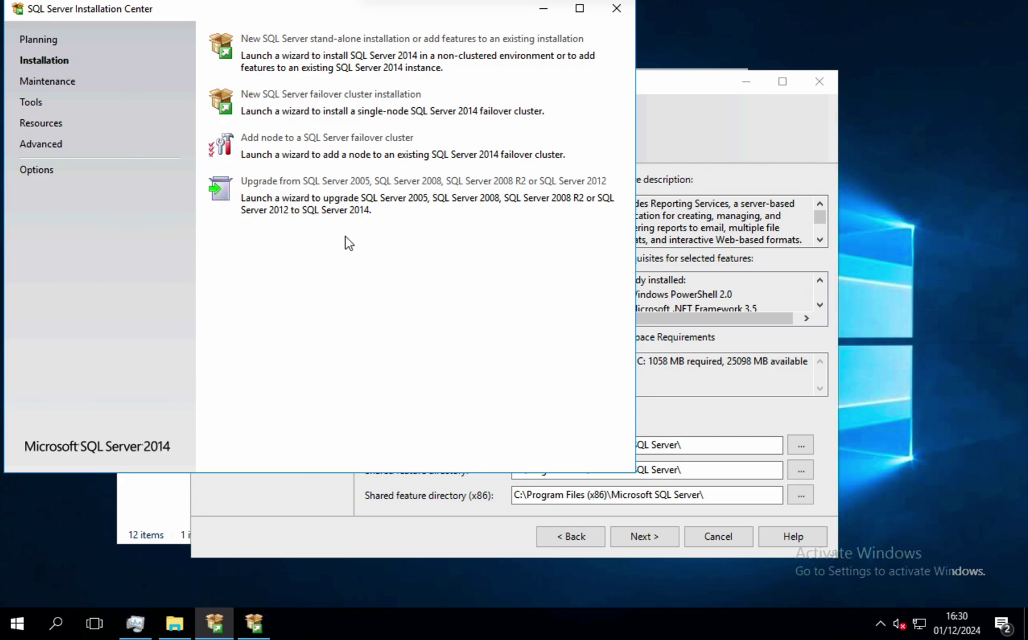
{"action": "left_click", "coordinate": [53, 43]}
{"action": "left_click", "coordinate": [54, 62]}
{"action": "left_click", "coordinate": [707, 110]}
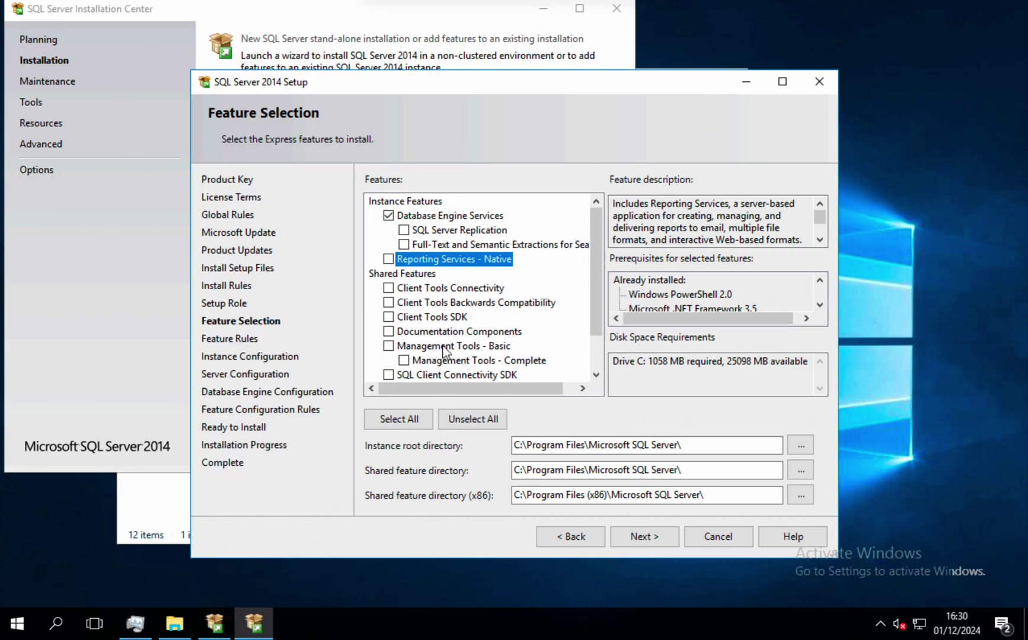
Include Management Tools - Basic and Complete alongside Database Engine Services, and confirm the feature selection
{"action": "left_click", "coordinate": [389, 346]}
{"action": "mouse_move", "coordinate": [457, 89]}
{"action": "left_mouse_down"}
{"action": "mouse_move", "coordinate": [422, 89]}
{"action": "mouse_move", "coordinate": [474, 69]}
{"action": "mouse_move", "coordinate": [456, 87]}
{"action": "mouse_move", "coordinate": [464, 81]}
{"action": "left_mouse_up"}
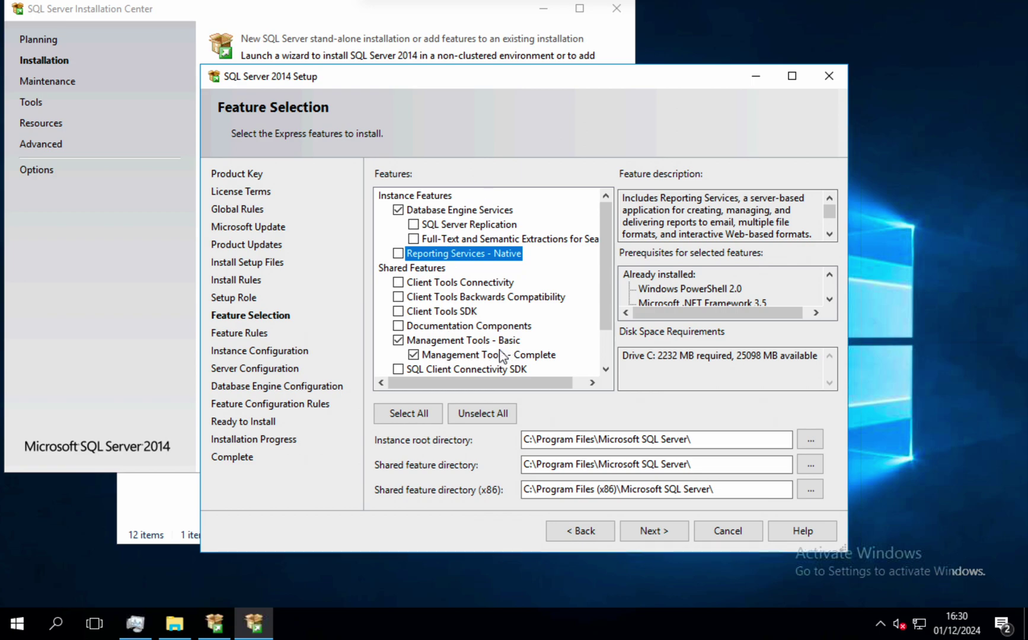
{"action": "left_click", "coordinate": [655, 531]}
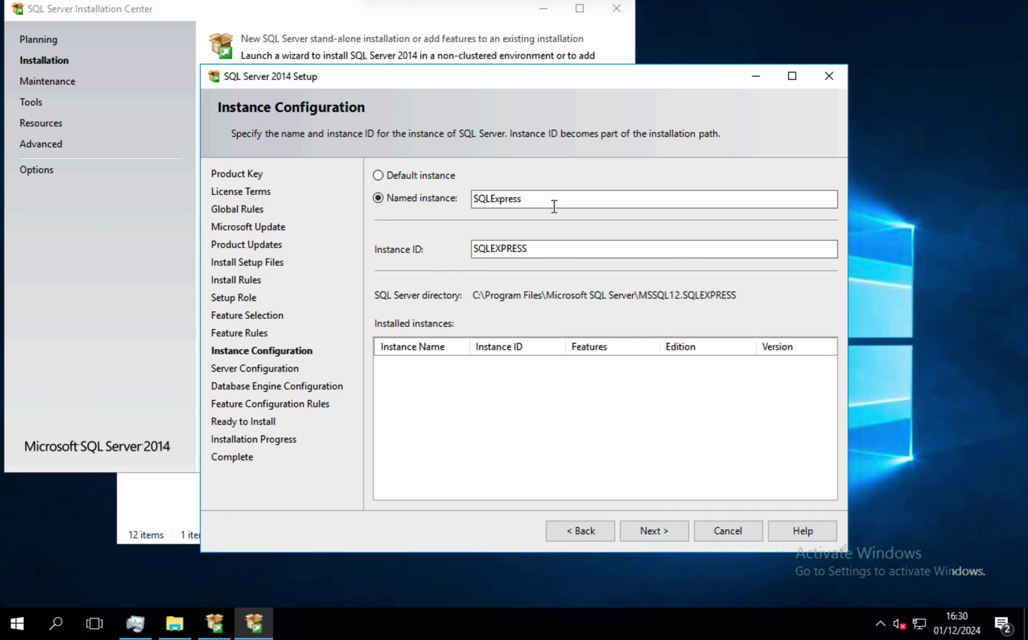
Choose the default instance with the instance ID MSSQLSERVER and continue to server configuration
{"action": "left_click", "coordinate": [436, 181]}
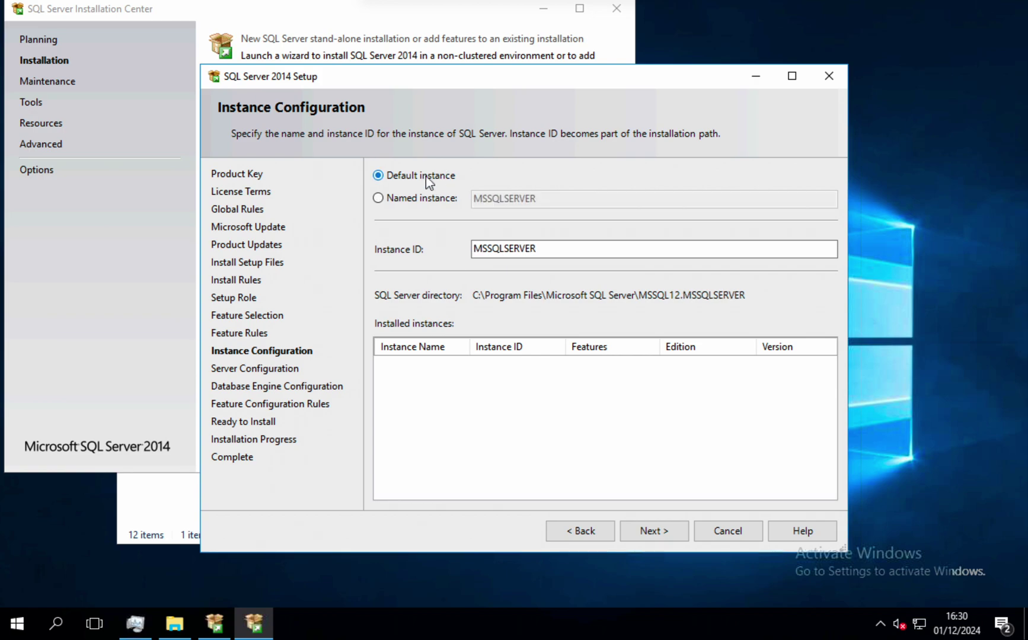
{"action": "left_click", "coordinate": [428, 201]}
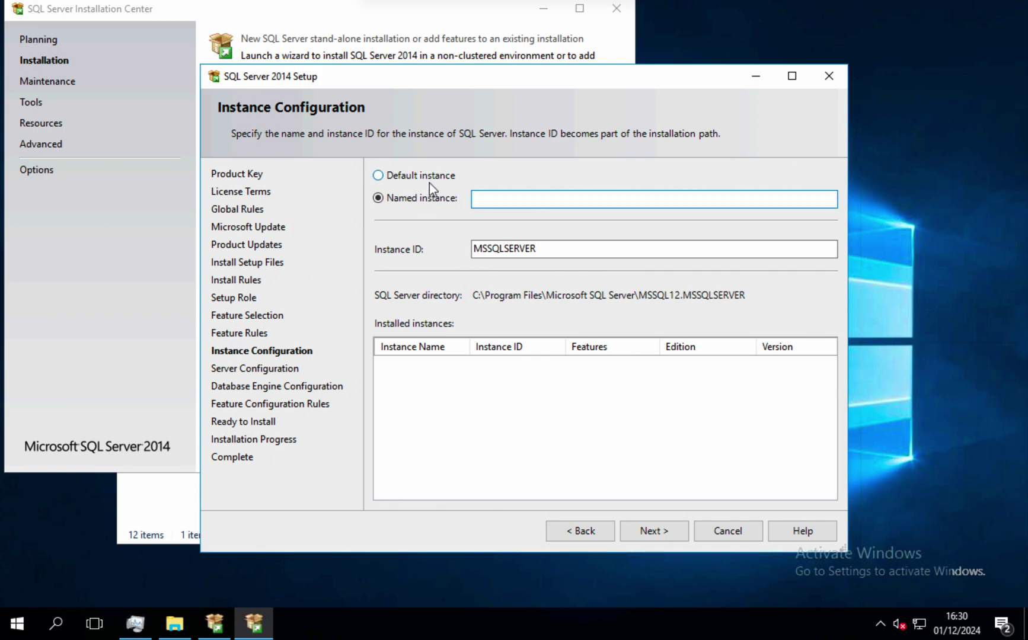
{"action": "left_click", "coordinate": [429, 179]}
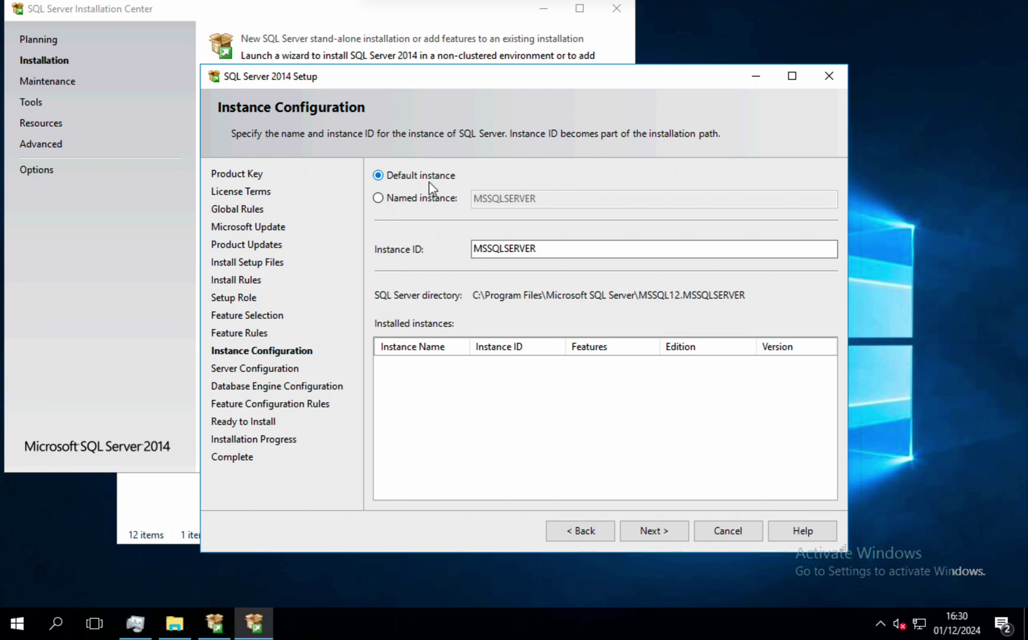
{"action": "left_click", "coordinate": [482, 244]}
{"action": "left_click_drag", "start_coordinate": [533, 249], "coordinate": [451, 246]}
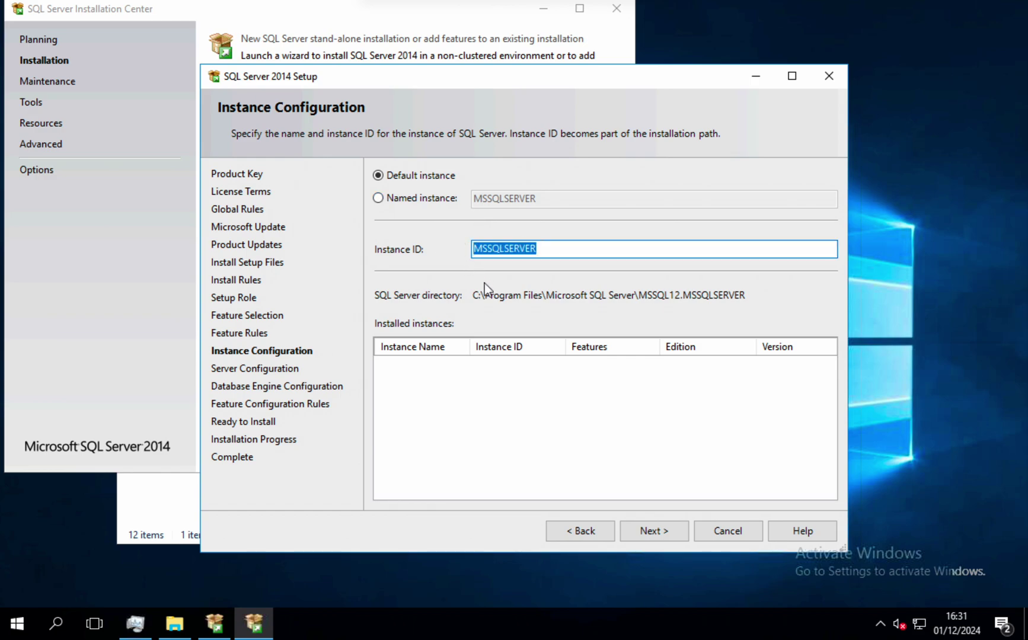
{"action": "left_click", "coordinate": [657, 531]}
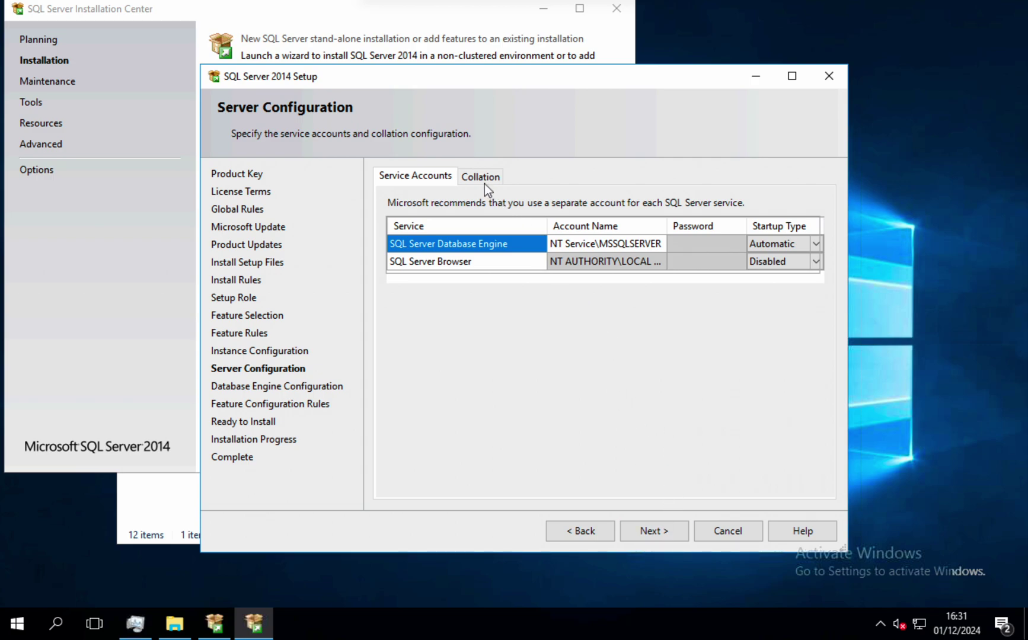
Keep the default service accounts and Windows authentication mode, and start the installation after reviewing the summary
{"action": "left_click", "coordinate": [652, 532]}
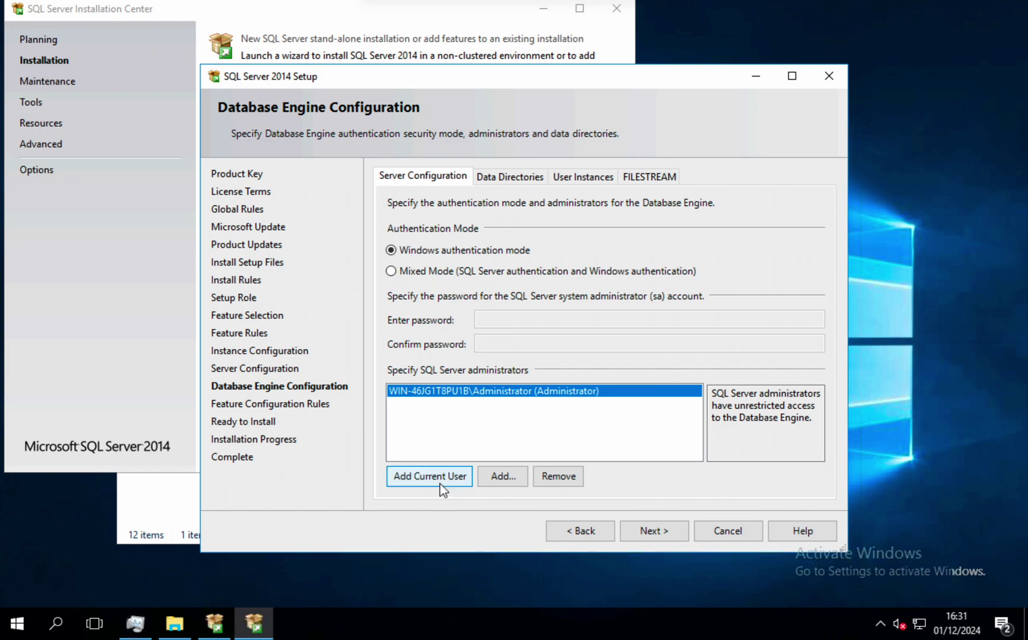
{"action": "left_click", "coordinate": [655, 530]}
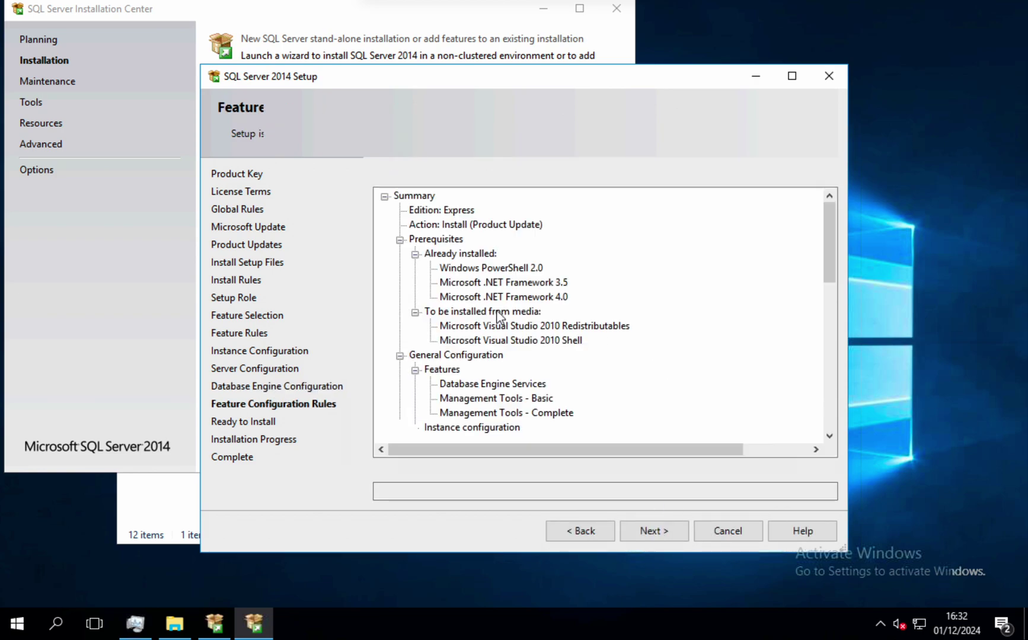
{"action": "scroll", "coordinate": [547, 295], "scroll_direction": "down", "scroll_amount": 10}
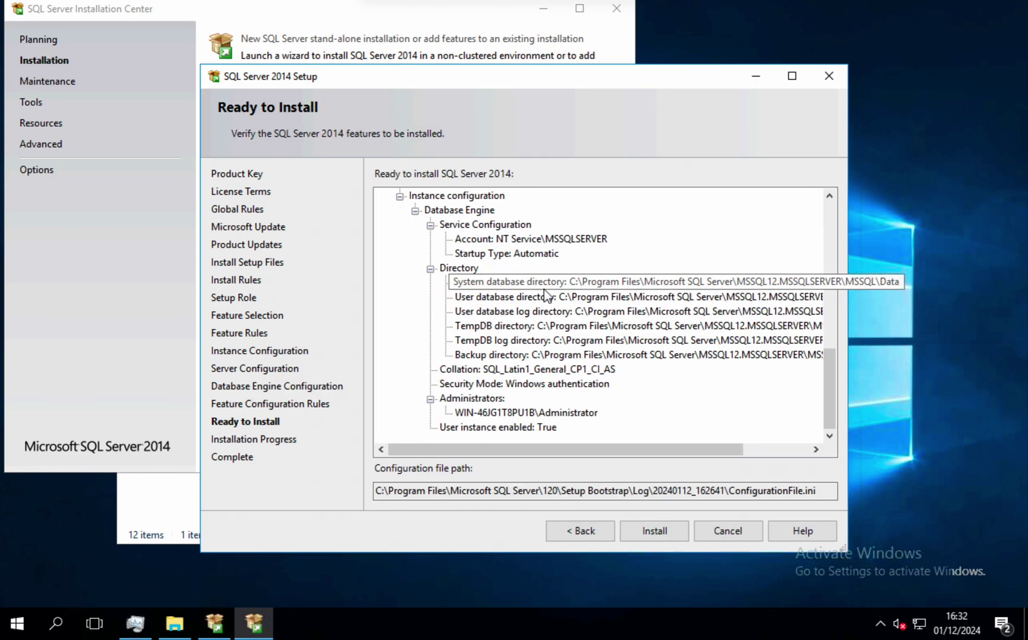
{"action": "left_click", "coordinate": [645, 536]}
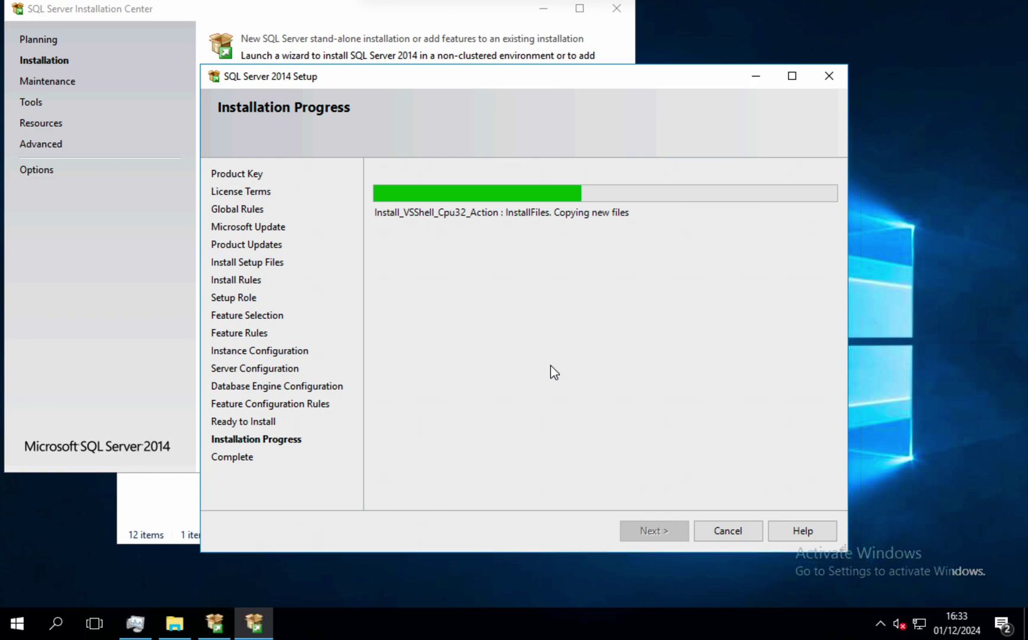
View the Windows Firewall page in Control Panel and go back to System and Security
{"action": "left_click", "coordinate": [16, 624]}
{"action": "left_click", "coordinate": [364, 187]}
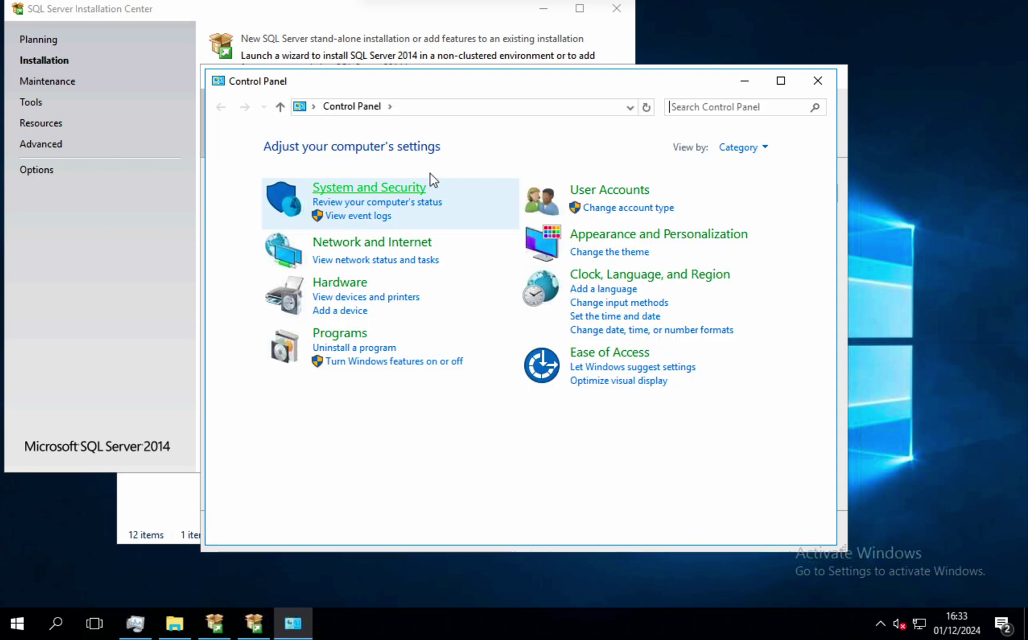
{"action": "left_click", "coordinate": [401, 194]}
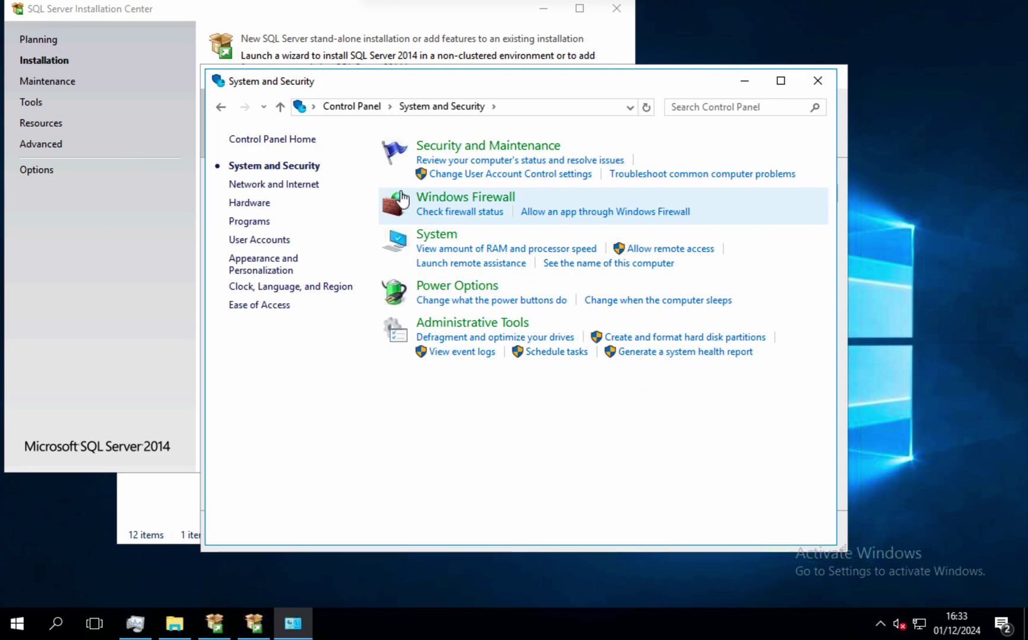
{"action": "left_click", "coordinate": [454, 200]}
{"action": "left_click_drag", "start_coordinate": [545, 89], "coordinate": [603, 77]}
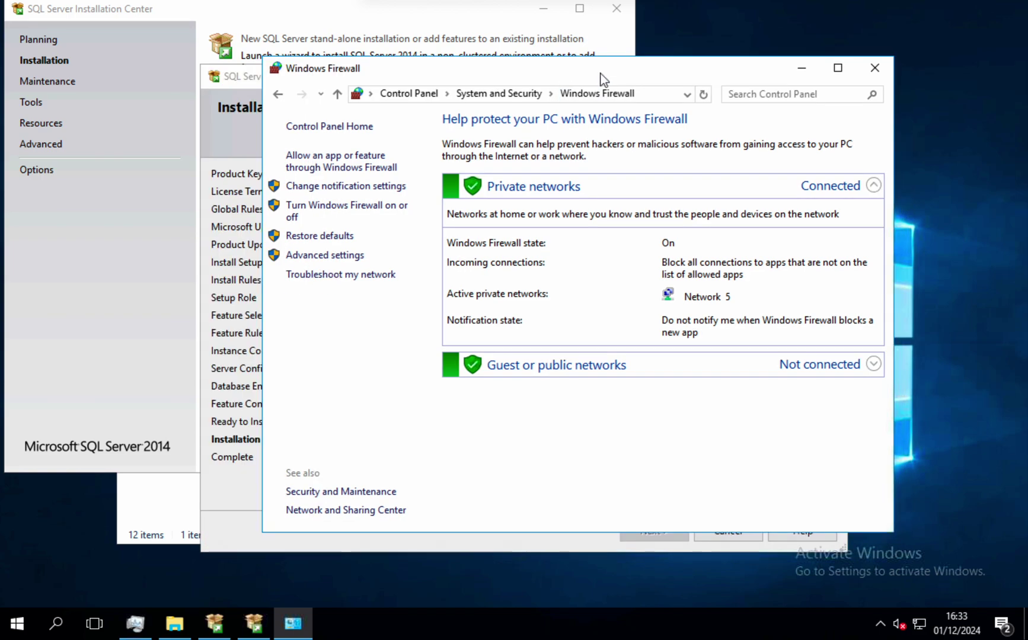
{"action": "left_click", "coordinate": [339, 95]}
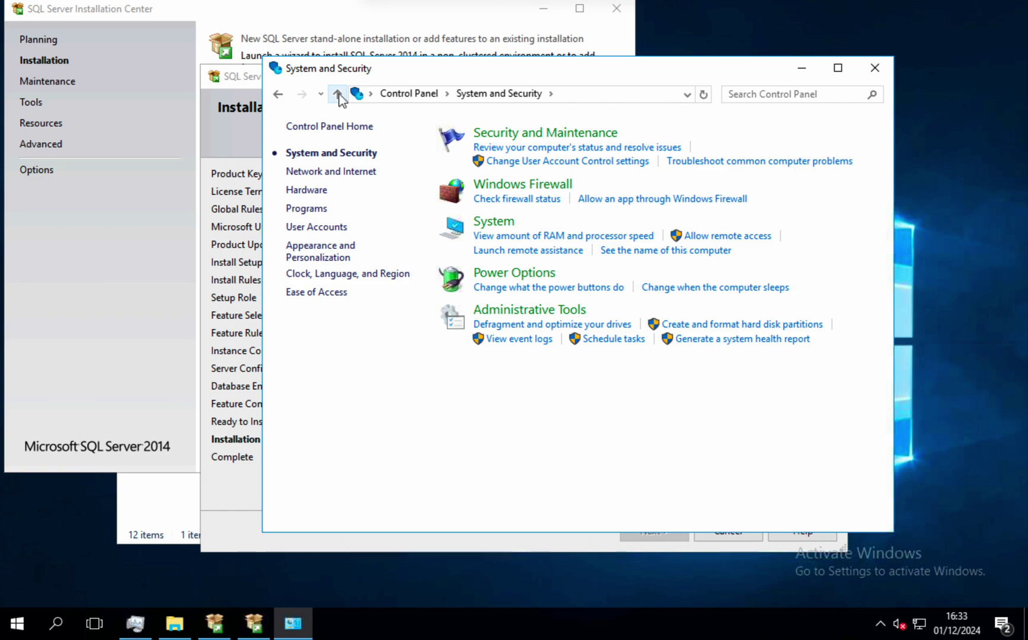
View the Balanced power plan's display and sleep settings, cancel without changes and return to System and Security
{"action": "left_click", "coordinate": [508, 279]}
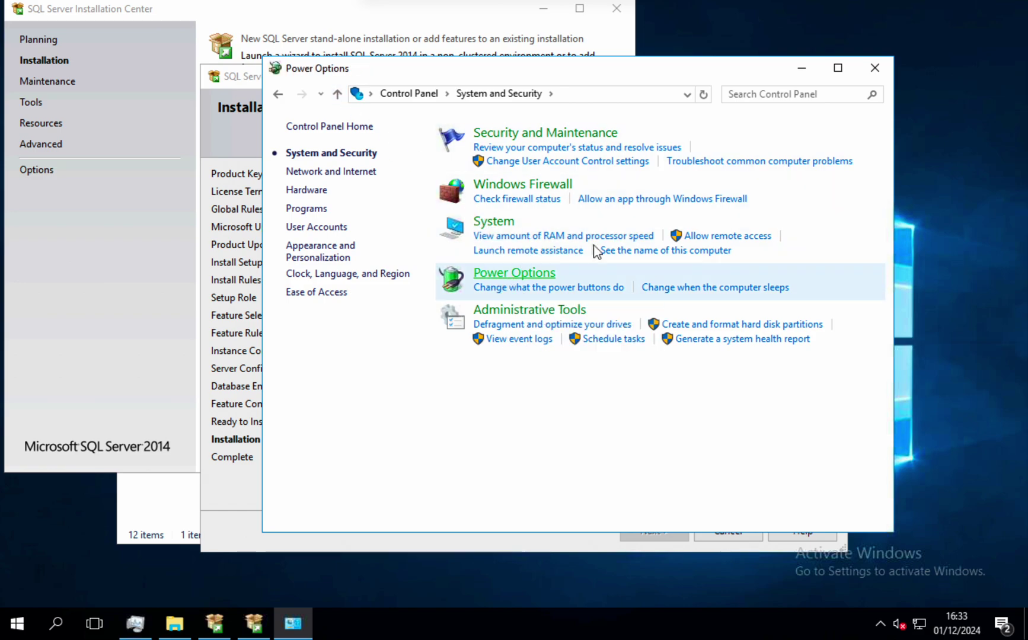
{"action": "left_click", "coordinate": [808, 212]}
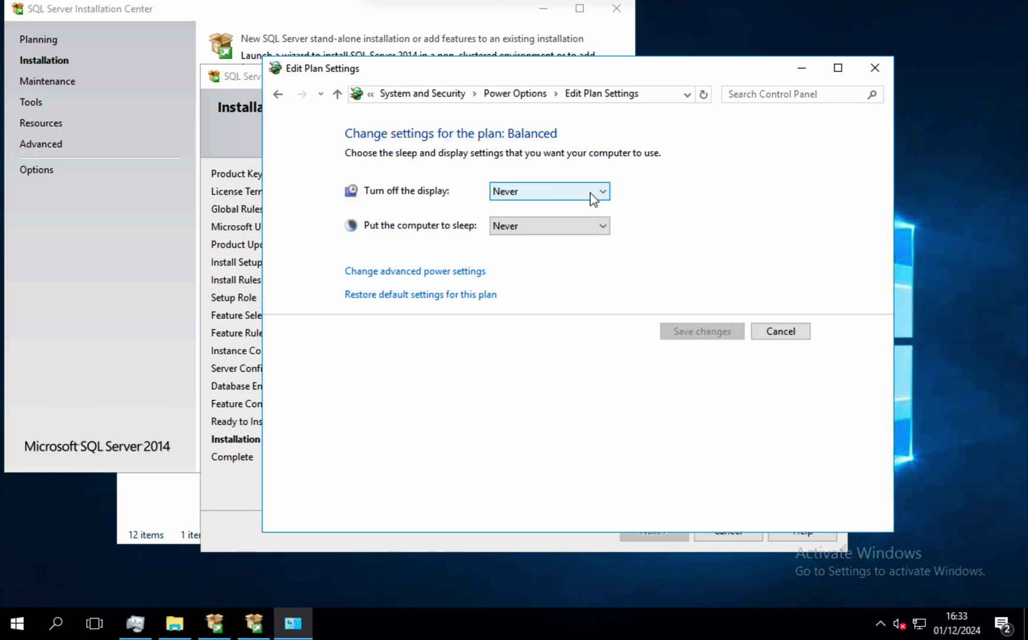
{"action": "left_click", "coordinate": [801, 337]}
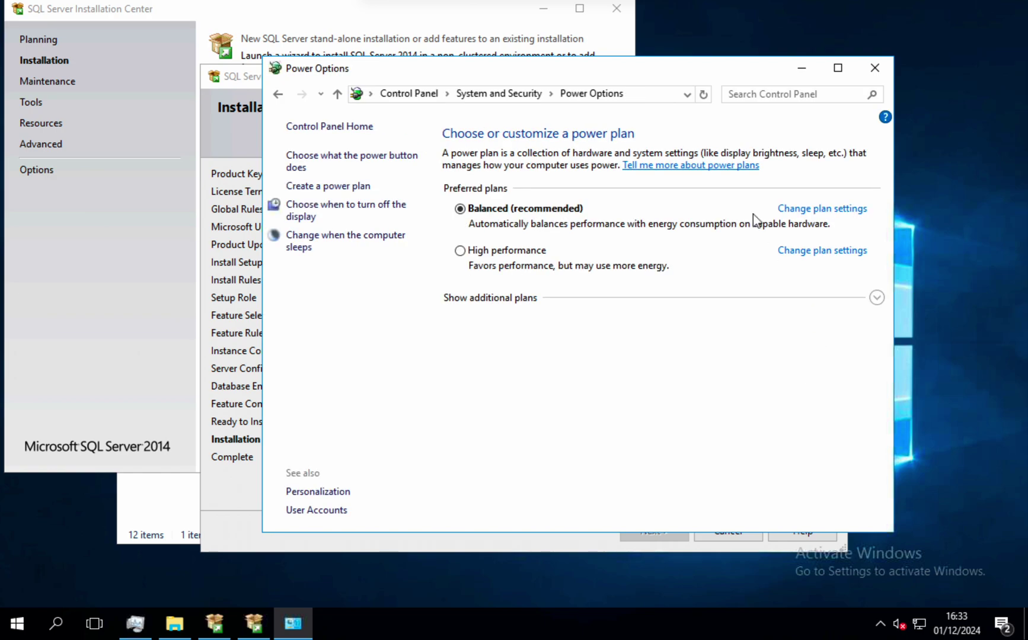
{"action": "left_click", "coordinate": [337, 95]}
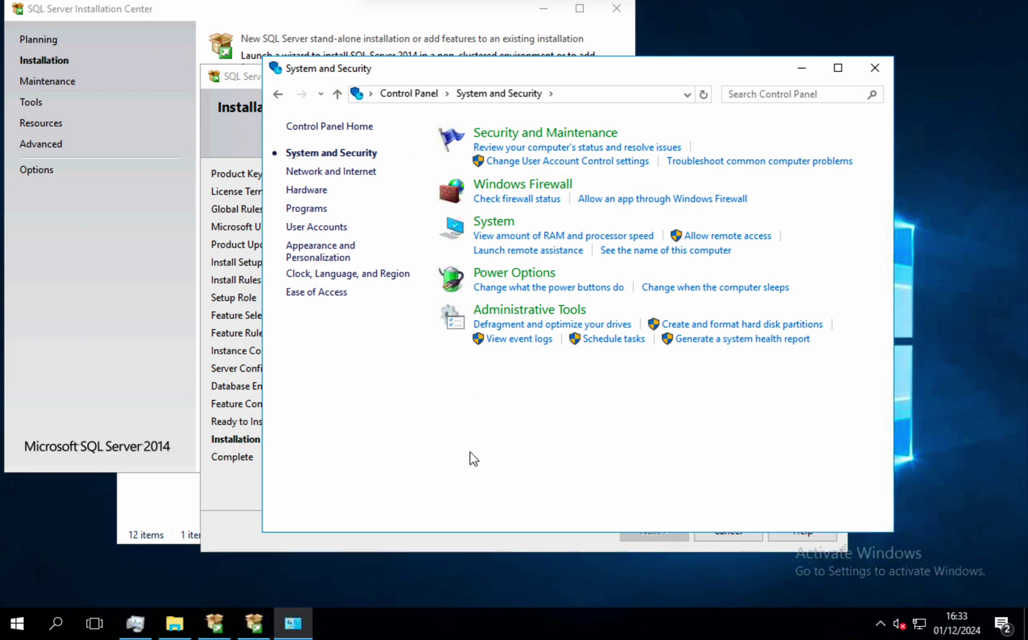
Open the inbound rules in the advanced settings of Windows Firewall
{"action": "left_click", "coordinate": [544, 189]}
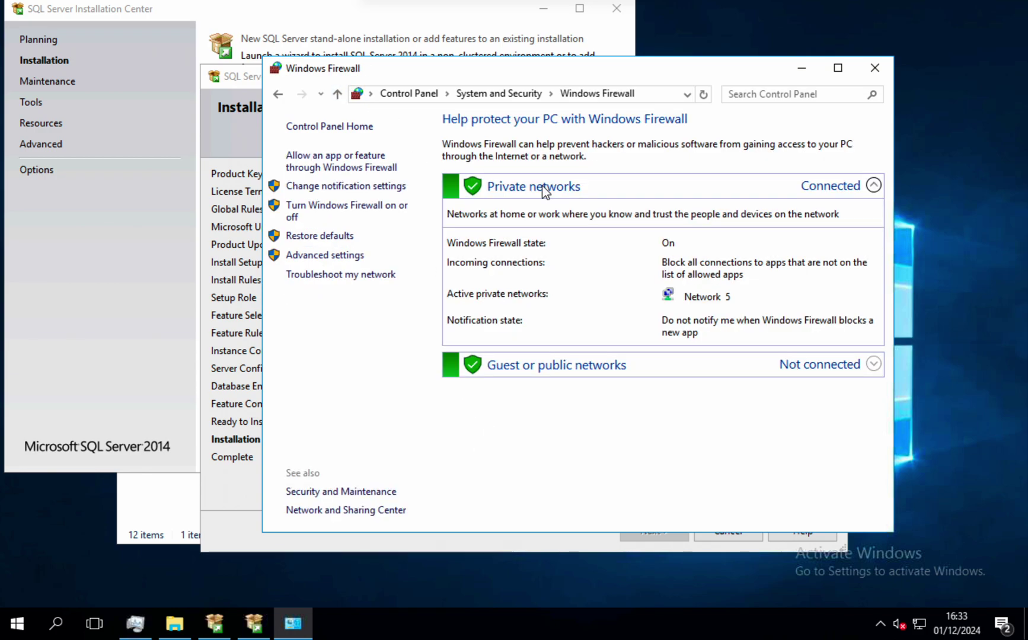
{"action": "left_click_drag", "start_coordinate": [563, 80], "coordinate": [534, 59]}
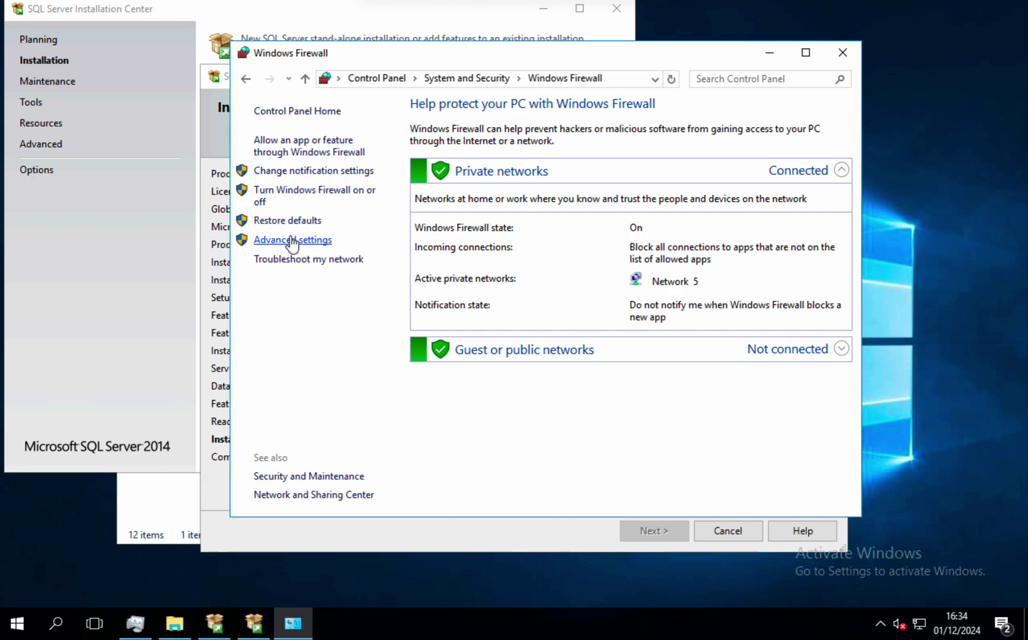
{"action": "left_click", "coordinate": [292, 241]}
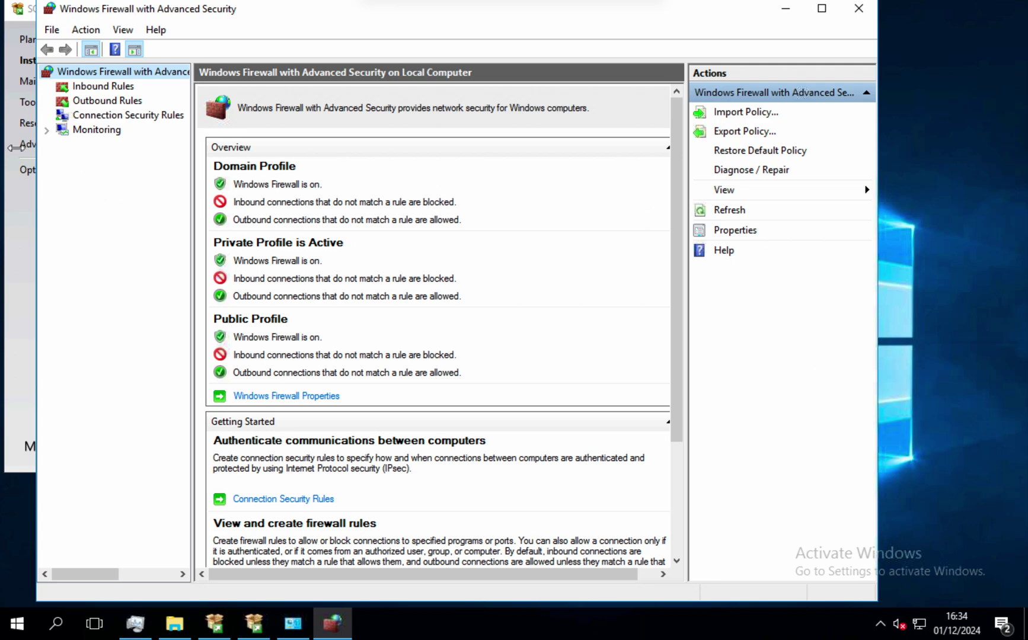
{"action": "left_click", "coordinate": [97, 90]}
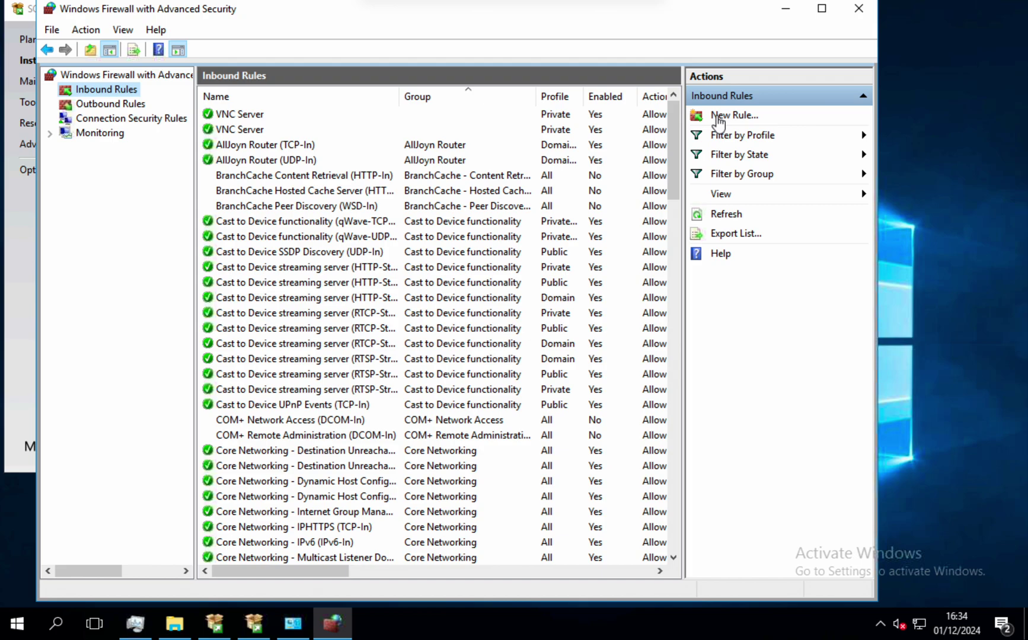
Start a new inbound rule of type Port for TCP on specific local port 1433
{"action": "left_click", "coordinate": [720, 117]}
{"action": "left_click", "coordinate": [285, 285]}
{"action": "key", "text": "Return"}
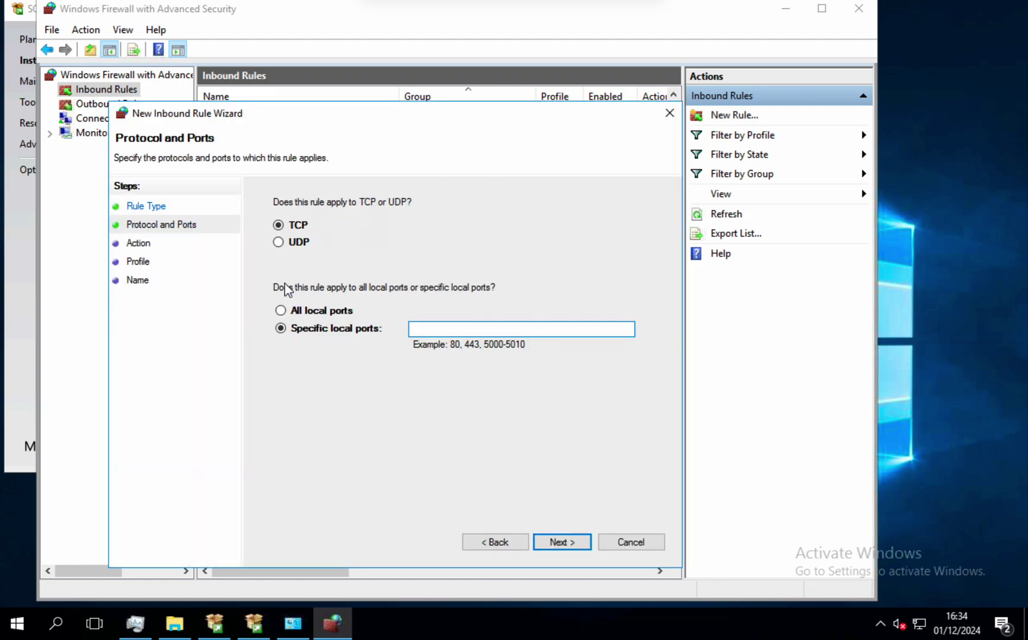
{"action": "type", "text": "1433"}
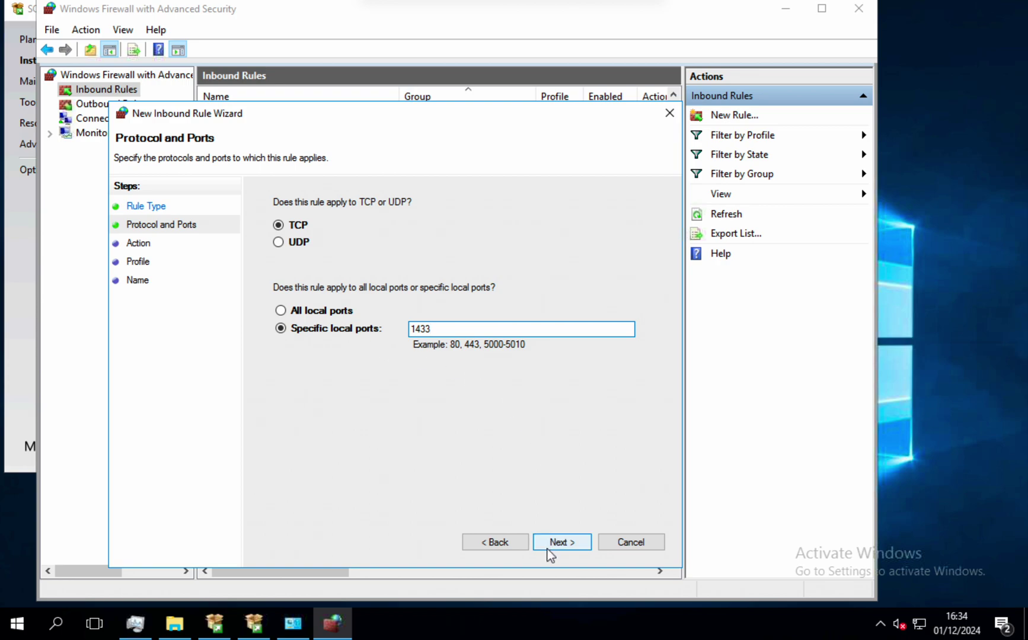
{"action": "left_click", "coordinate": [567, 538]}
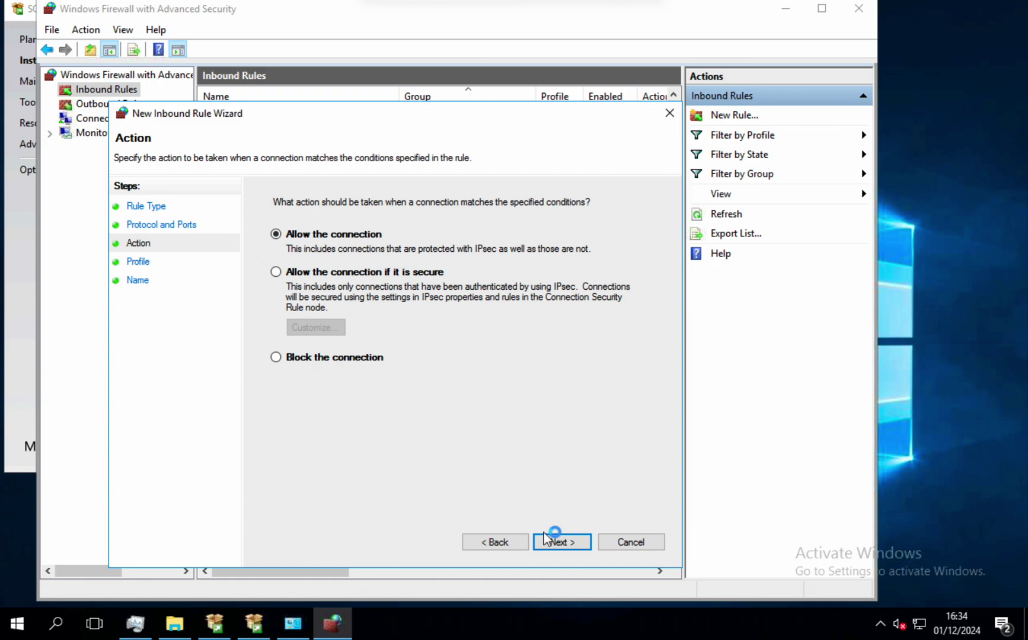
Allow the connection for the Private profile only and finish the inbound rule with the name "port 1433"
{"action": "left_click", "coordinate": [550, 541]}
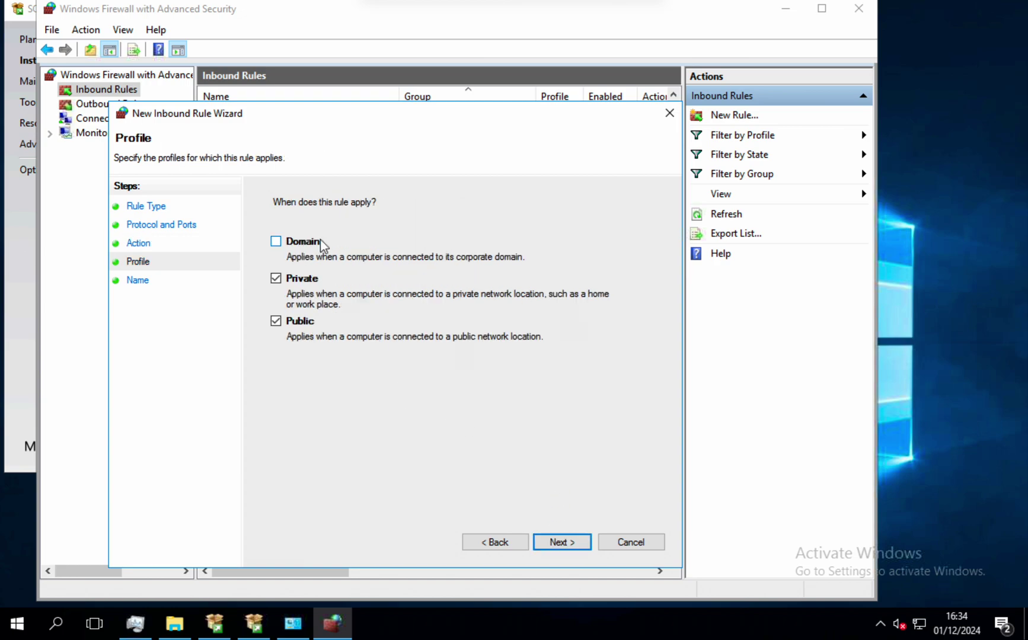
{"action": "left_click", "coordinate": [297, 322]}
{"action": "left_click", "coordinate": [296, 327]}
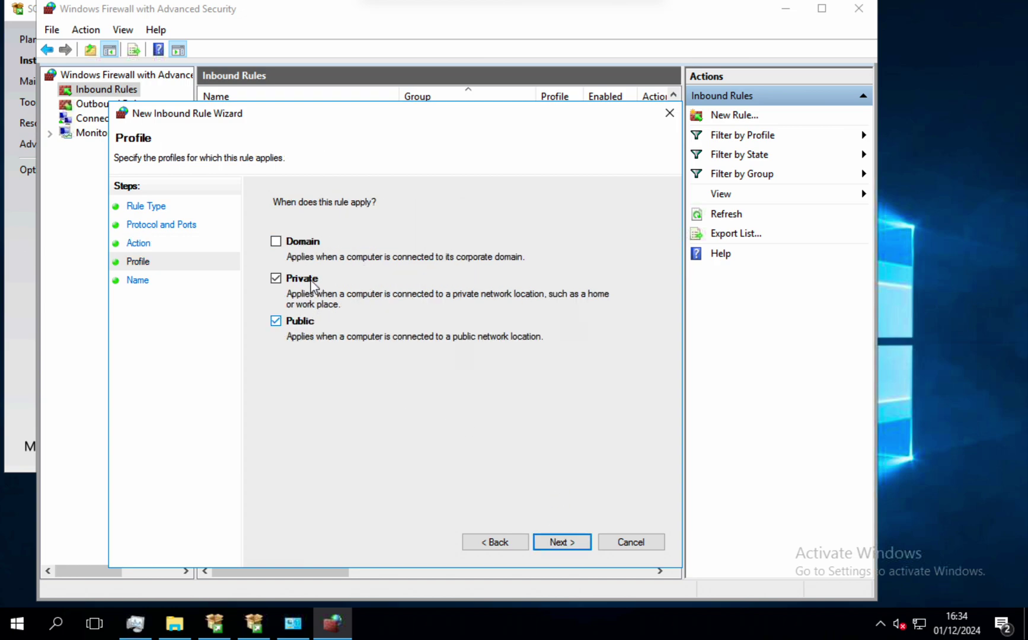
{"action": "left_click", "coordinate": [298, 326]}
{"action": "left_click", "coordinate": [578, 545]}
{"action": "type", "text": "port 1433"}
{"action": "key", "text": "Return"}
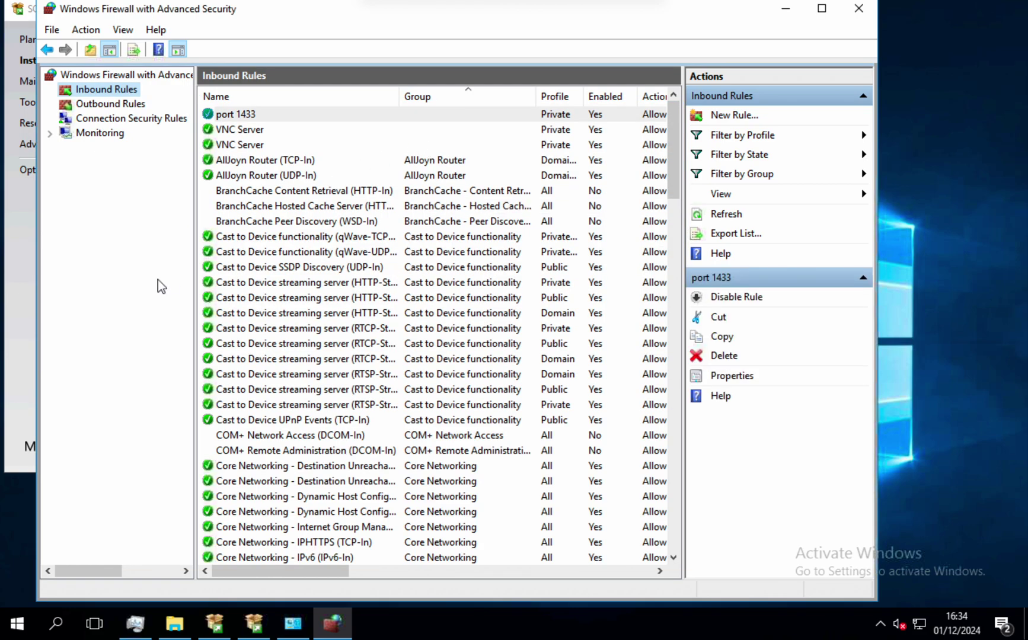
View the general properties of the "port 1433" inbound rule and close them without changes
{"action": "left_click_drag", "start_coordinate": [409, 21], "coordinate": [444, 30]}
{"action": "left_click", "coordinate": [237, 114]}
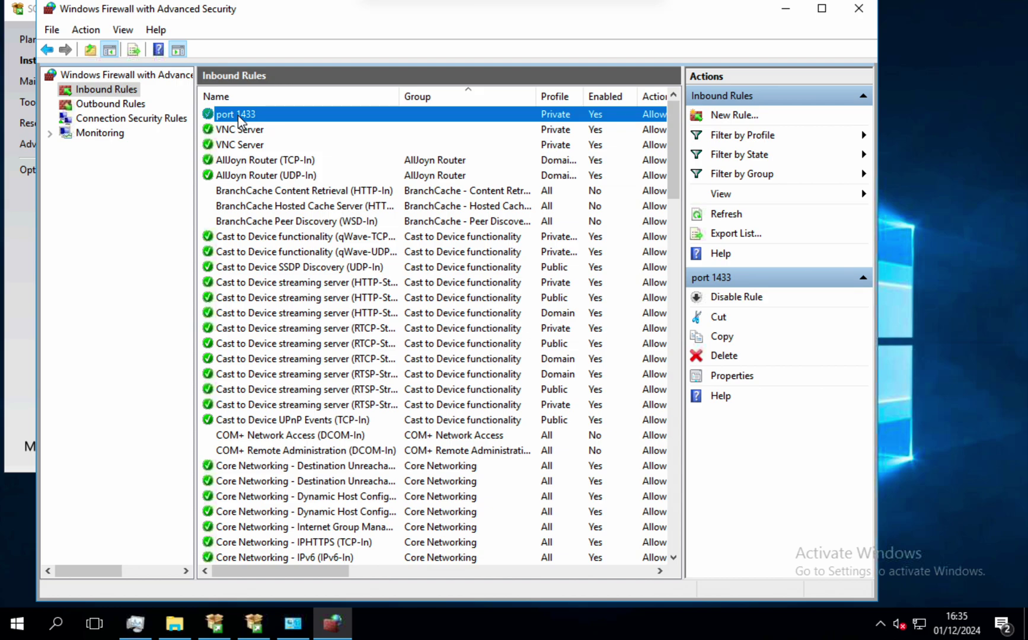
{"action": "double_click", "coordinate": [554, 115]}
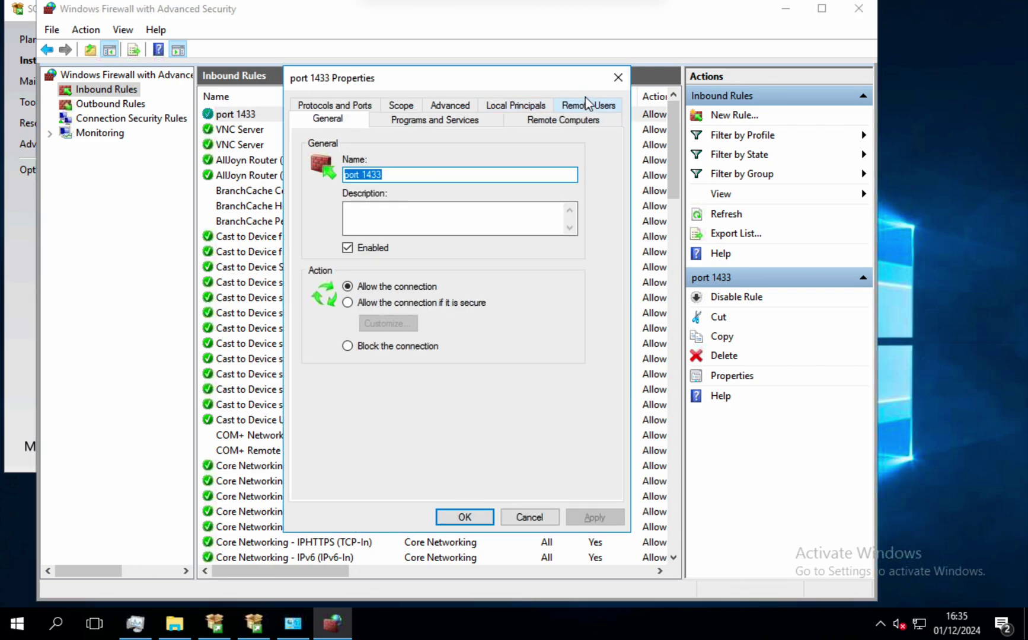
{"action": "left_click", "coordinate": [618, 77]}
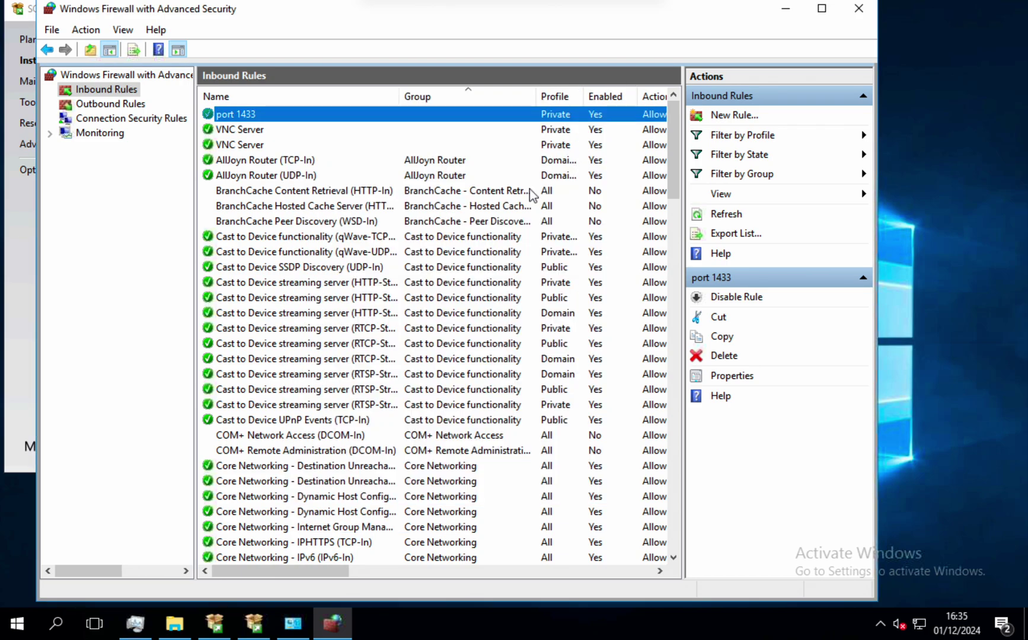
{"action": "left_click", "coordinate": [133, 278]}
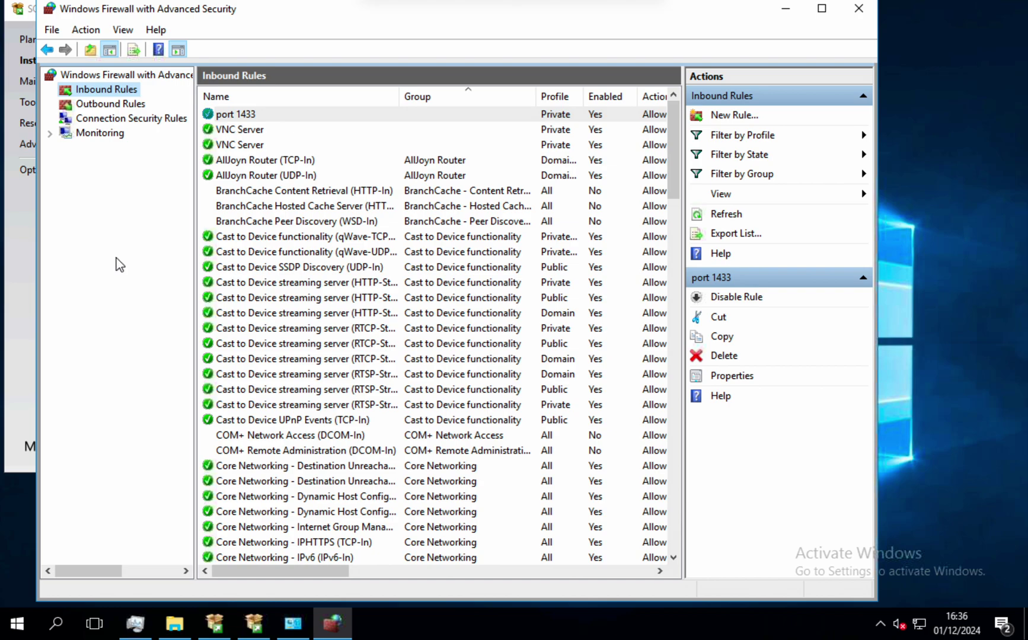
{"action": "left_click", "coordinate": [256, 115]}
{"action": "left_click", "coordinate": [256, 129]}
{"action": "left_click", "coordinate": [256, 114]}
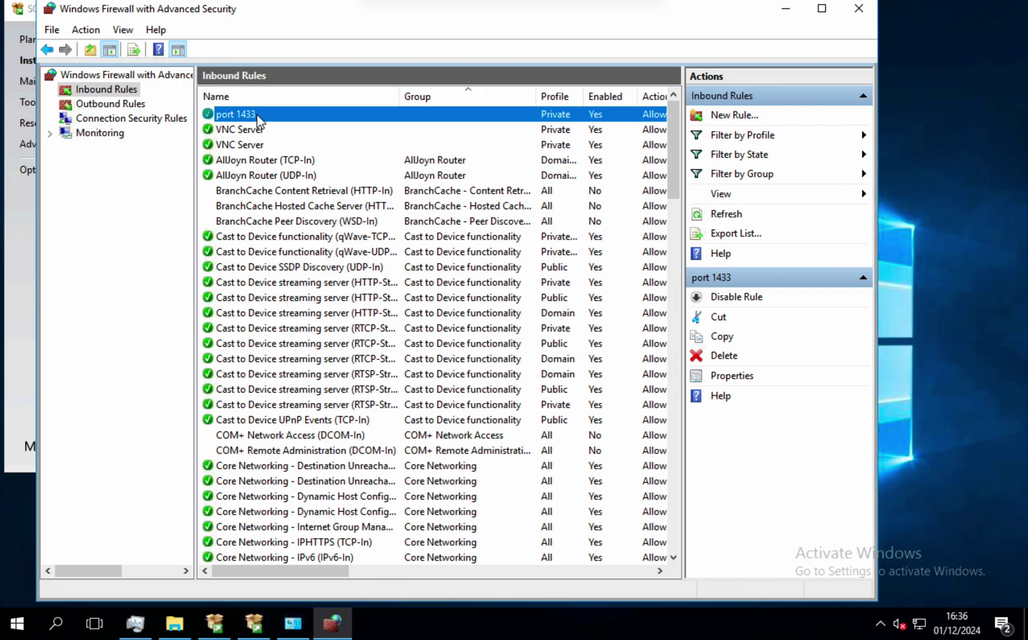
{"action": "left_click", "coordinate": [247, 145]}
{"action": "left_click", "coordinate": [249, 116]}
Restrict the scope of the "port 1433" rule to specific remote IP addresses and add the subnet 192.168.1.0/24
{"action": "double_click", "coordinate": [263, 115]}
{"action": "left_click", "coordinate": [399, 106]}
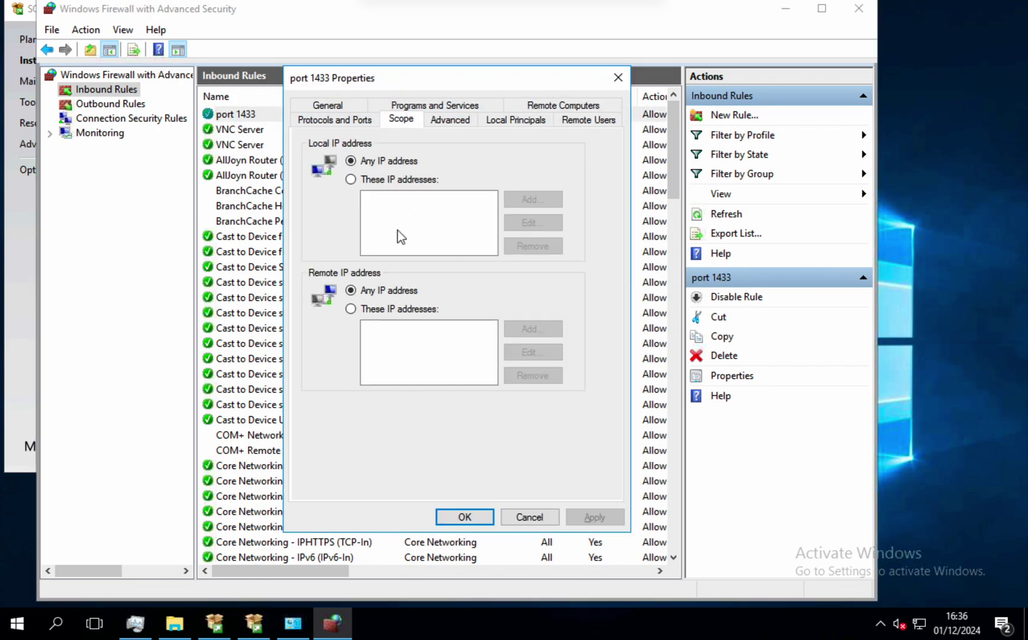
{"action": "left_click", "coordinate": [403, 311]}
{"action": "left_click", "coordinate": [532, 328]}
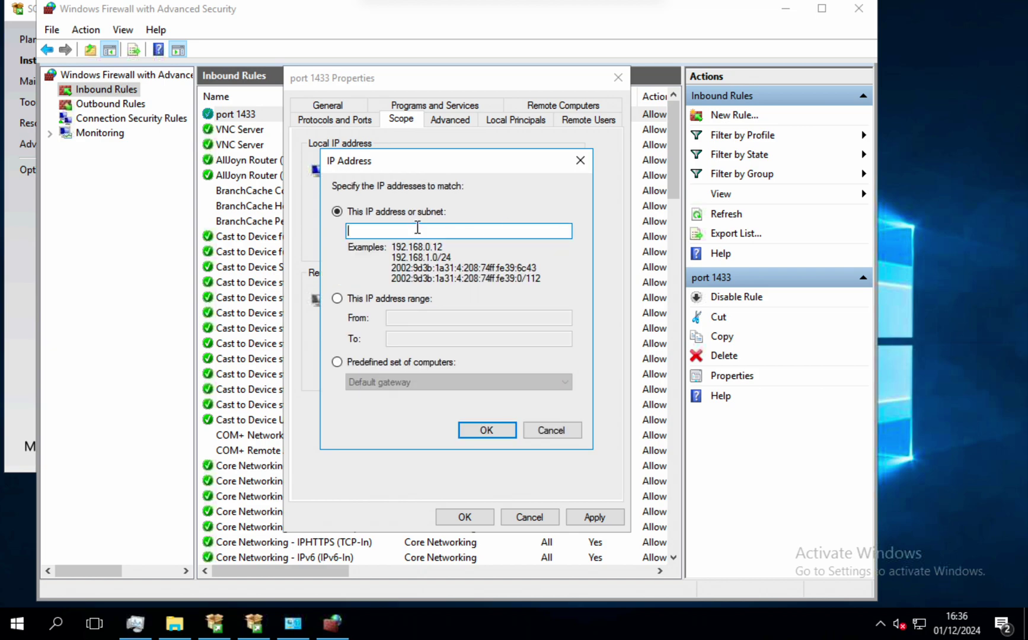
{"action": "type", "text": "192.168.1.0/24"}
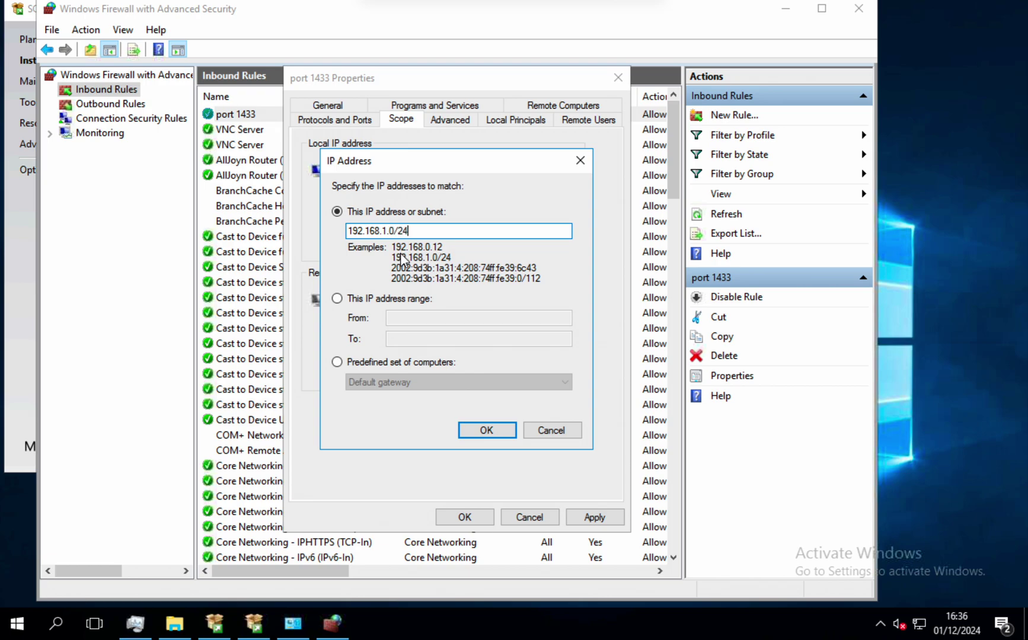
{"action": "key", "text": "Return"}
Change the rule's allowed remote address entry to the single IP address 192.168.1.10
{"action": "left_click", "coordinate": [426, 331]}
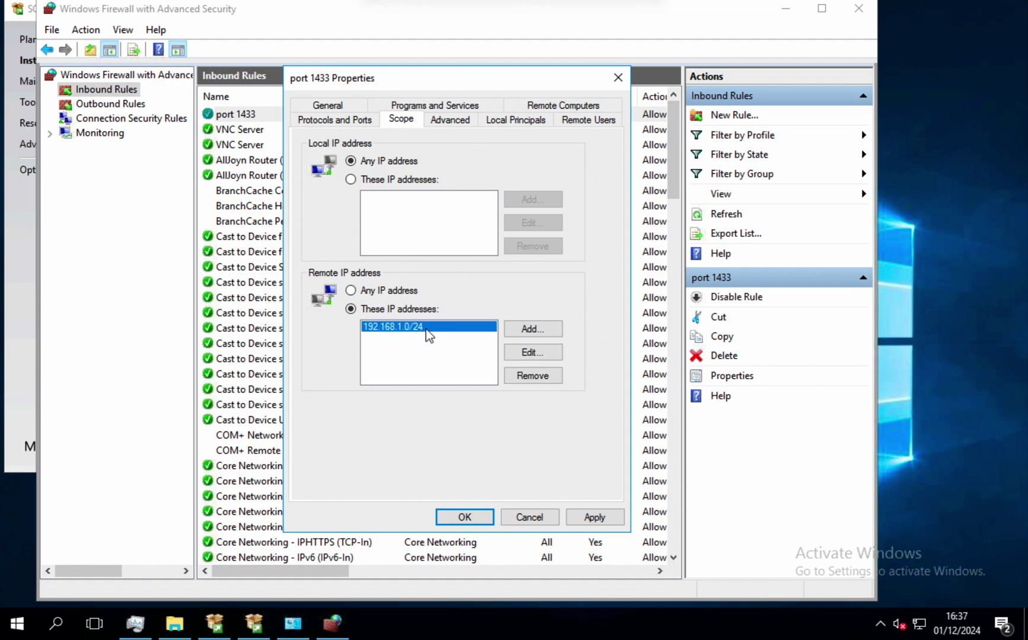
{"action": "left_click", "coordinate": [531, 352]}
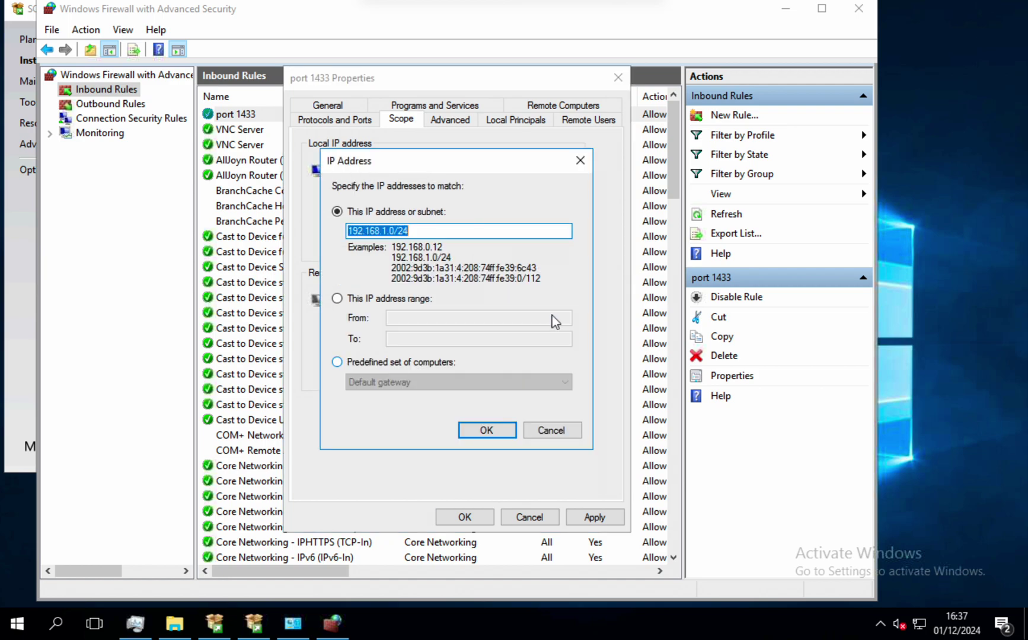
{"action": "left_click", "coordinate": [432, 230]}
{"action": "key", "text": "BackSpace"}
{"action": "key", "text": "BackSpace"}
{"action": "key", "text": "BackSpace"}
{"action": "key", "text": "BackSpace"}
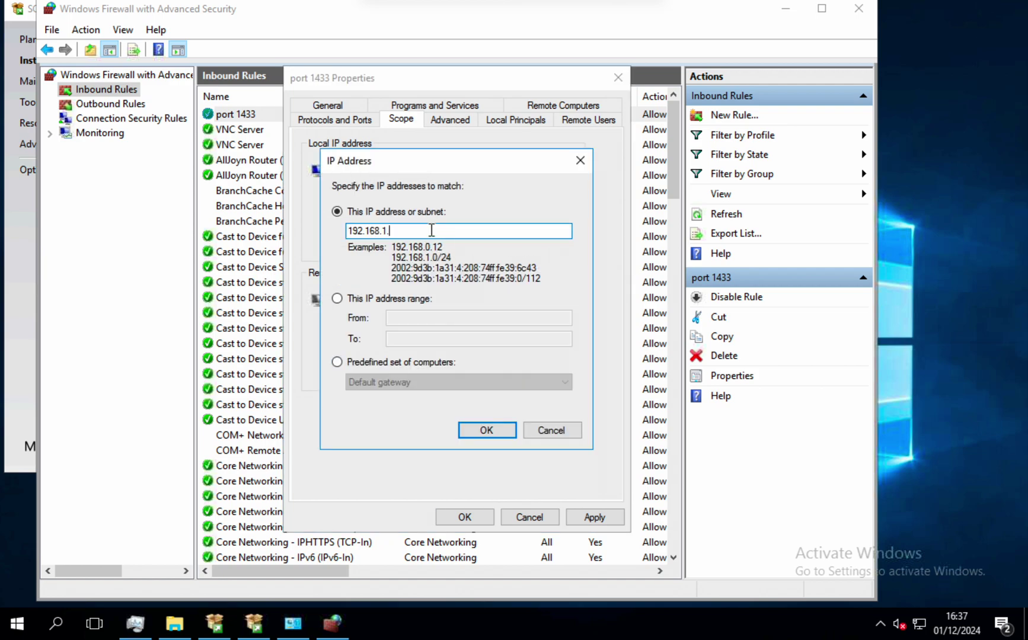
{"action": "type", "text": "10"}
{"action": "left_click", "coordinate": [486, 429]}
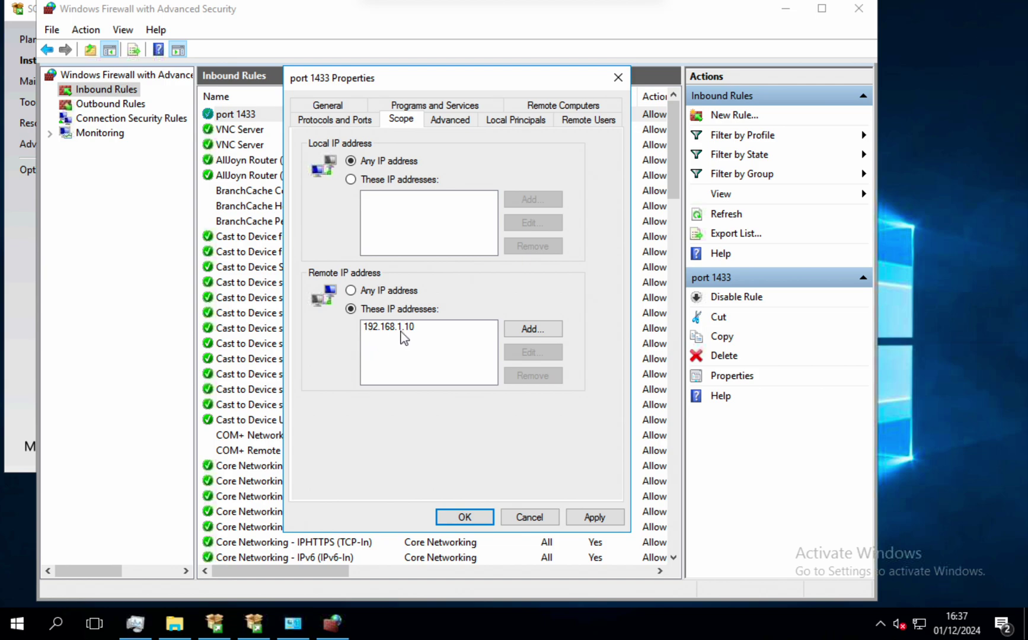
Add 192.168.1.11 as a second allowed remote IP address, and apply and save the rule's properties
{"action": "left_click", "coordinate": [529, 331]}
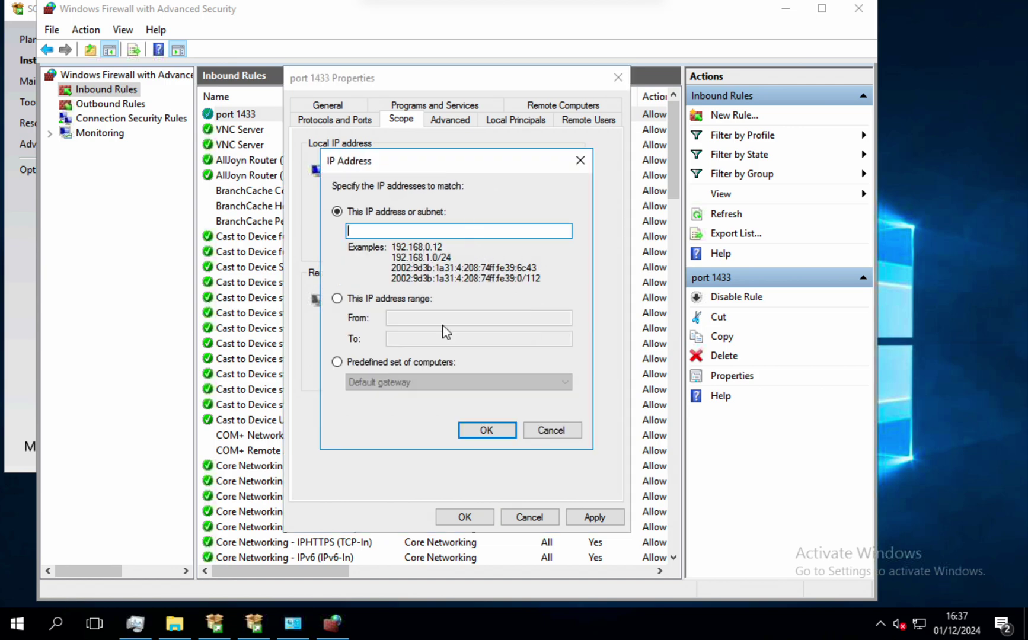
{"action": "type", "text": "192.168.1.11"}
{"action": "left_click", "coordinate": [482, 431]}
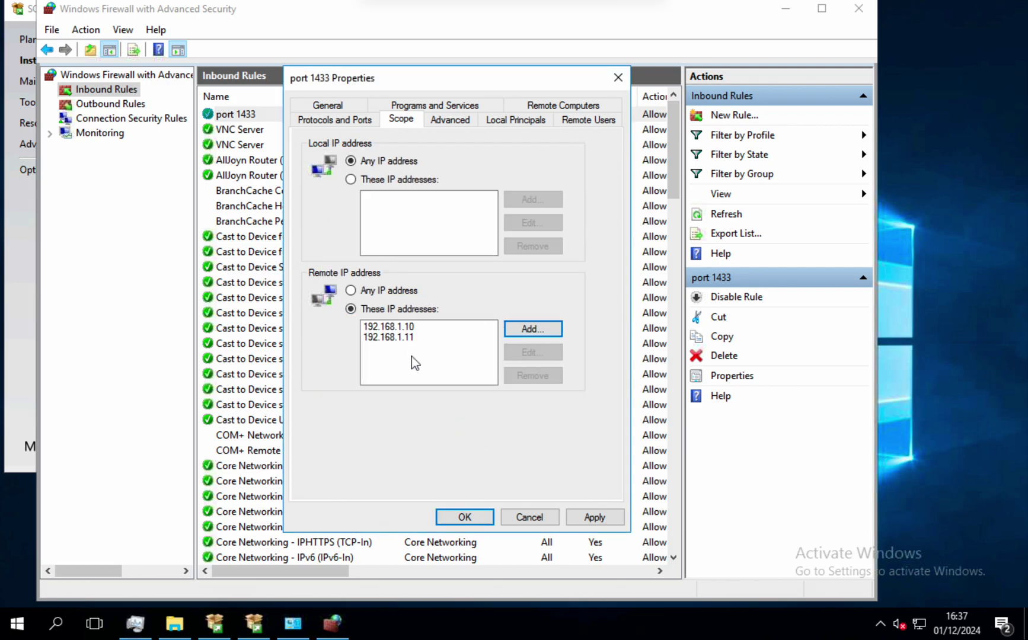
{"action": "left_click", "coordinate": [418, 330]}
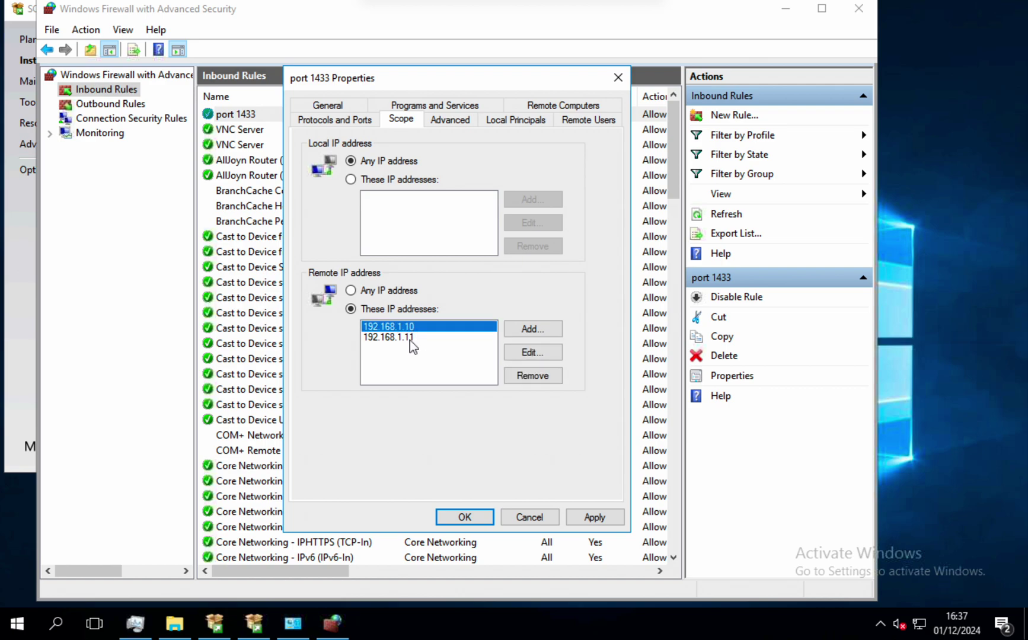
{"action": "left_click", "coordinate": [403, 338]}
{"action": "left_click", "coordinate": [594, 516]}
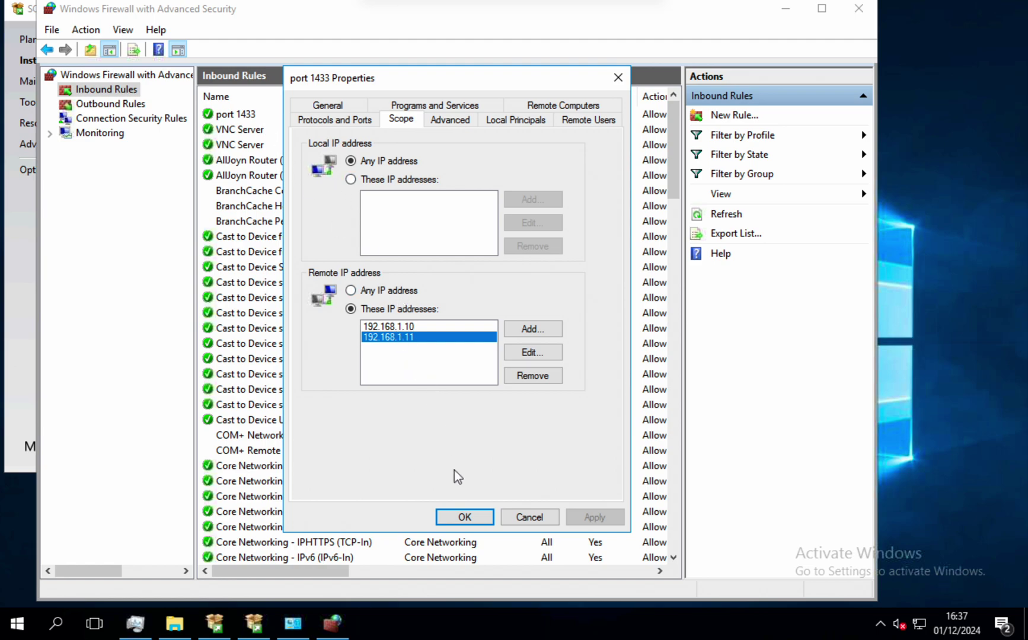
{"action": "left_click", "coordinate": [465, 517]}
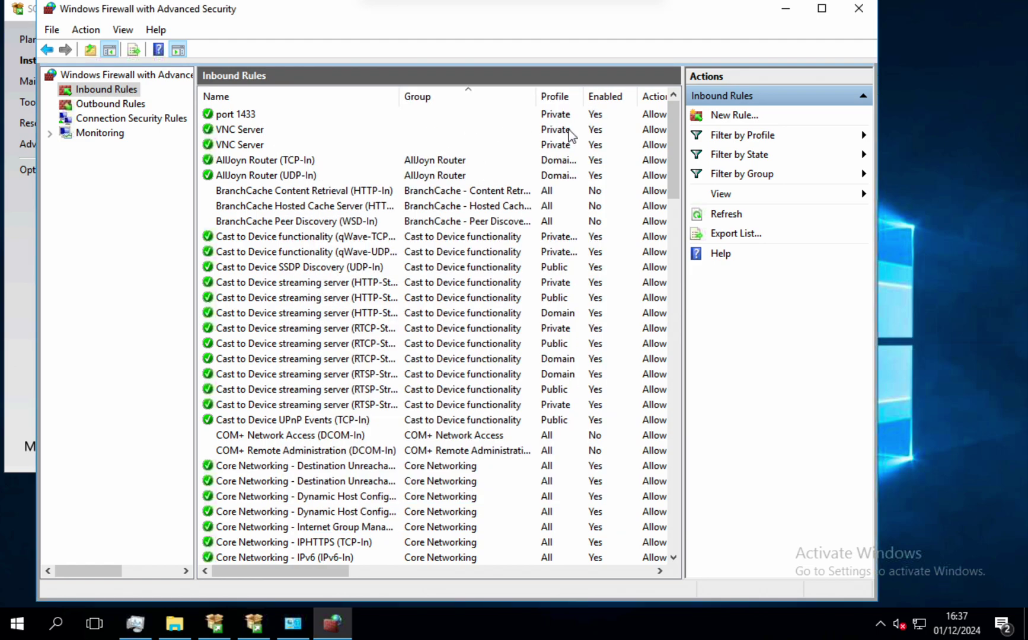
Review the program, profile, scope and general settings in the properties of the "port 1433" rule
{"action": "left_click", "coordinate": [563, 117]}
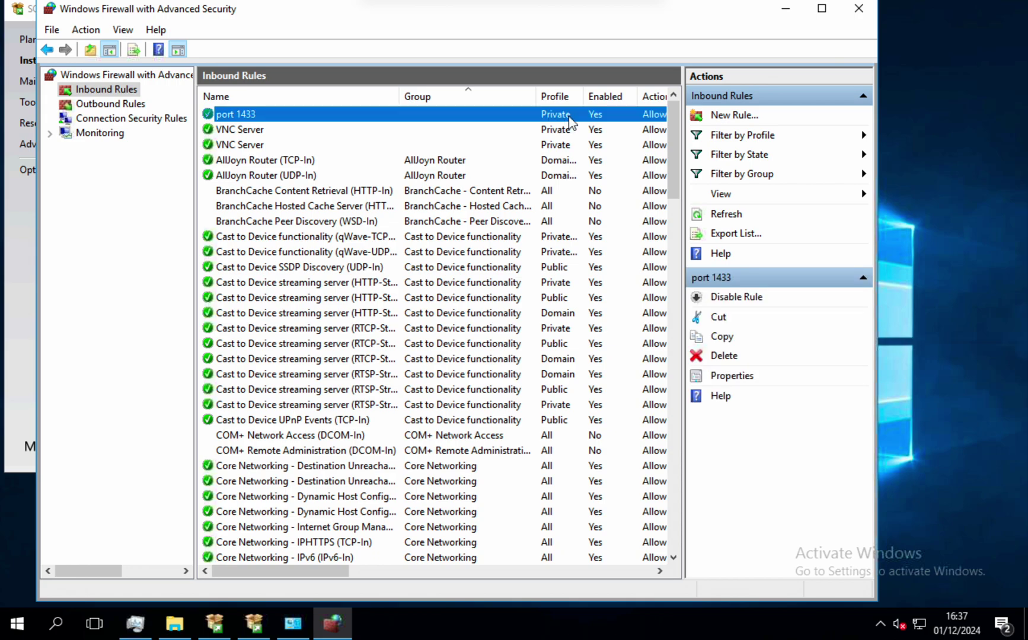
{"action": "double_click", "coordinate": [364, 117]}
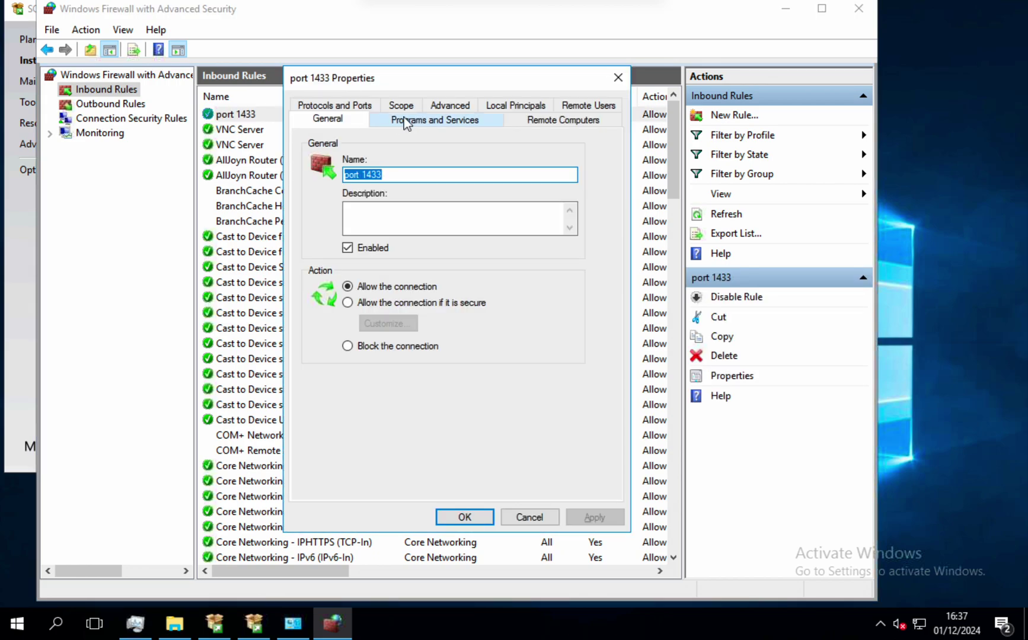
{"action": "left_click", "coordinate": [432, 120]}
{"action": "left_click", "coordinate": [449, 106]}
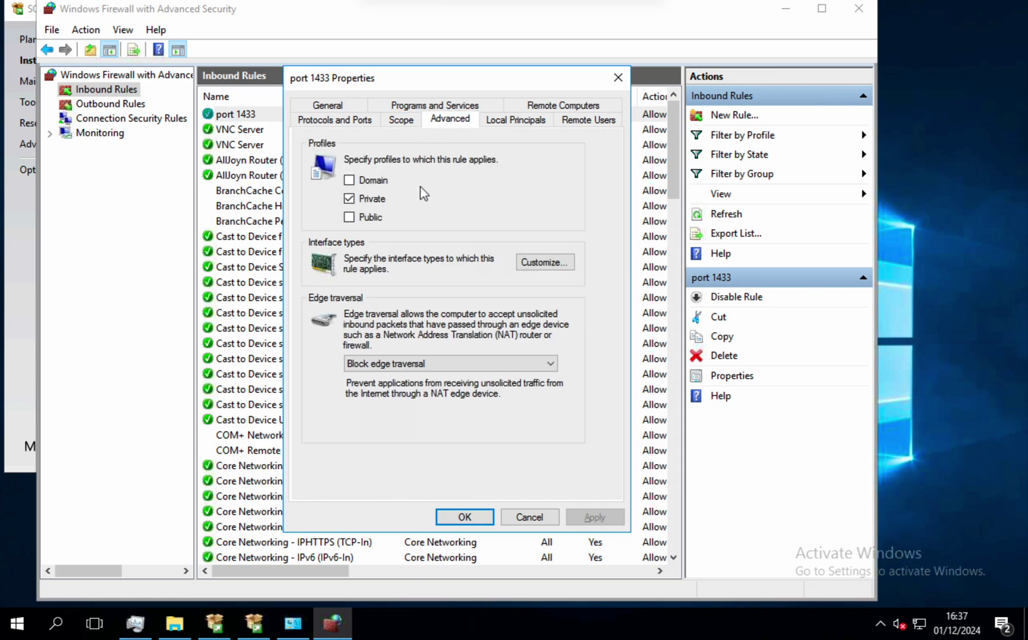
{"action": "left_click", "coordinate": [403, 108]}
{"action": "left_click", "coordinate": [348, 119]}
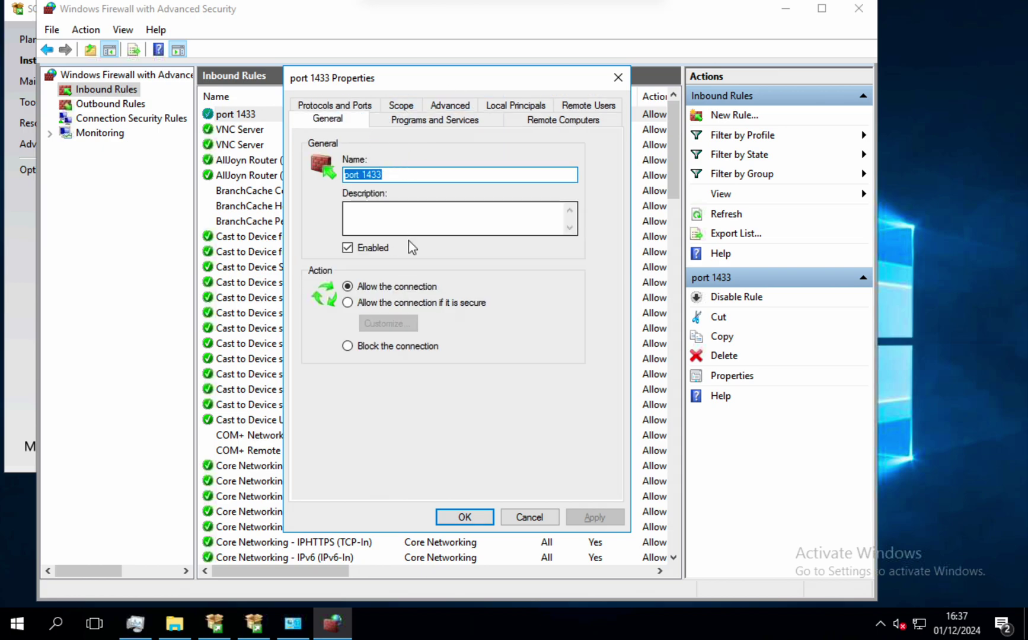
Review the local principals and allowed remote IP addresses of the "port 1433" rule, and close the advanced firewall settings
{"action": "left_click", "coordinate": [514, 106]}
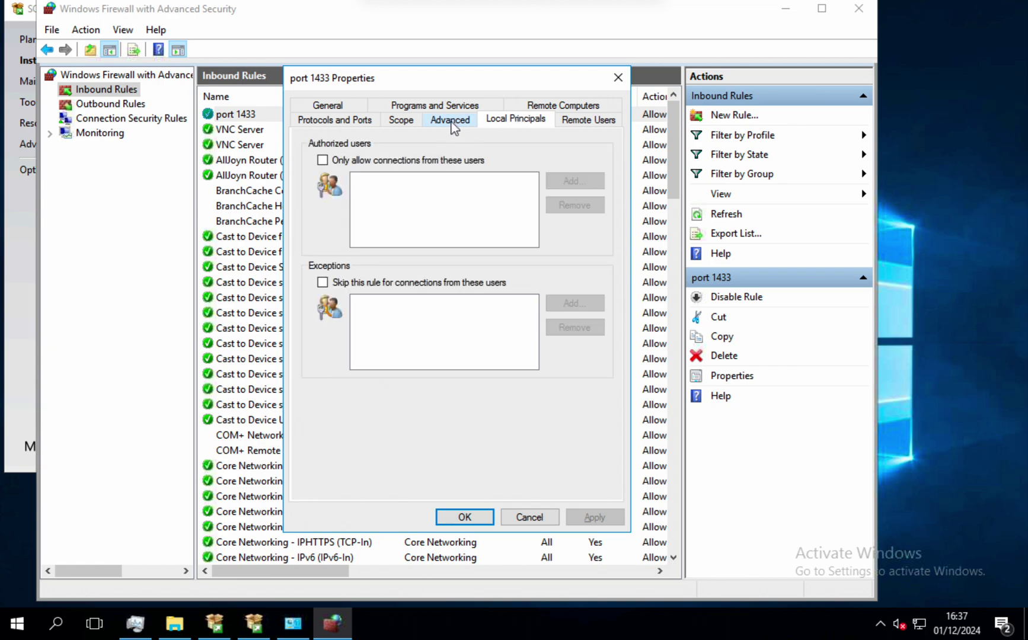
{"action": "left_click", "coordinate": [415, 121]}
{"action": "left_click", "coordinate": [429, 336]}
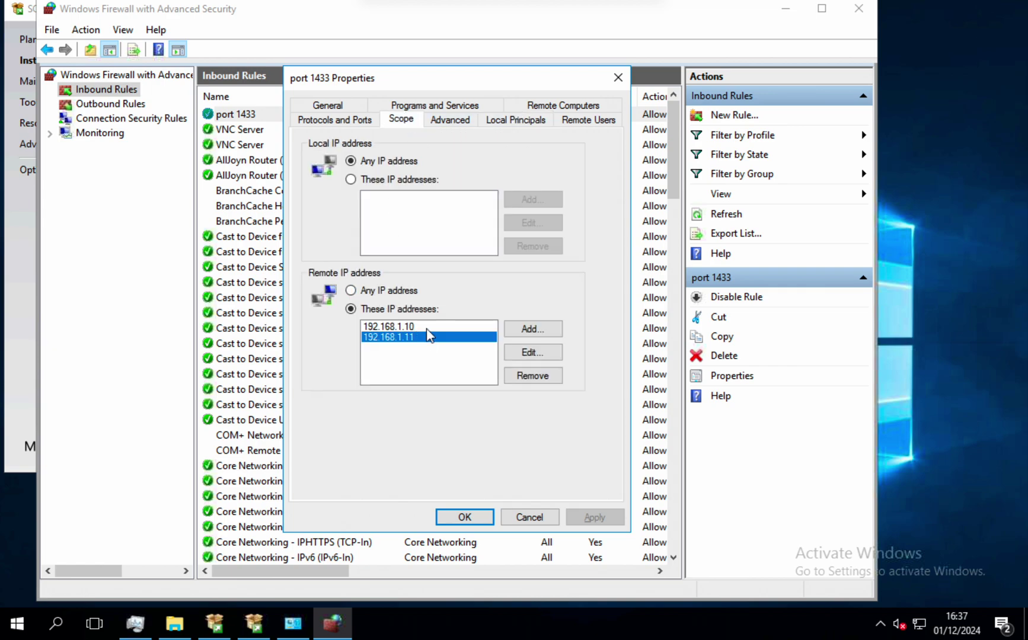
{"action": "left_click", "coordinate": [429, 326]}
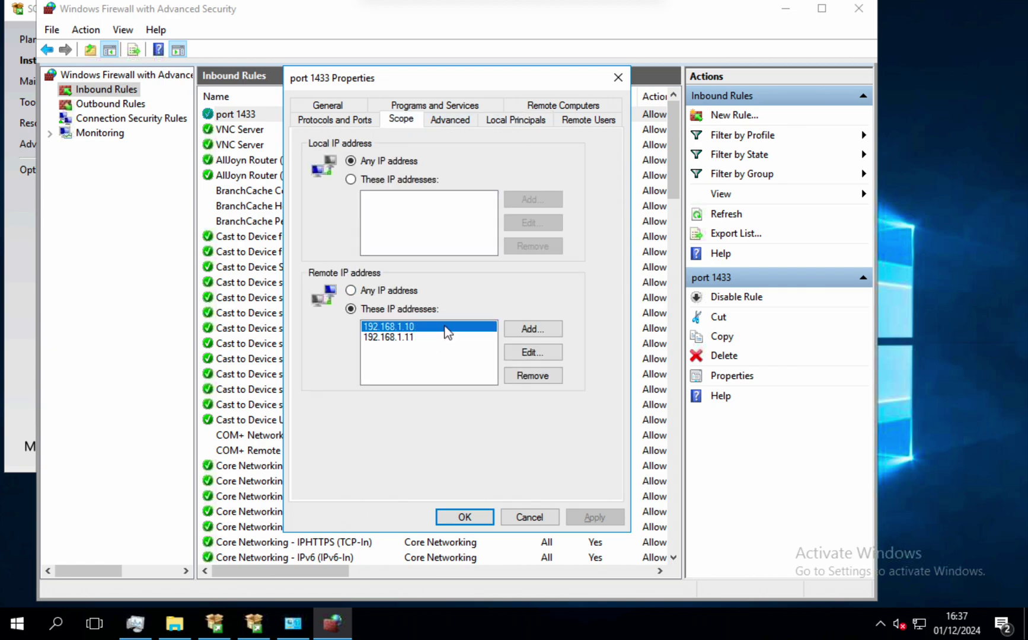
{"action": "left_click", "coordinate": [437, 338]}
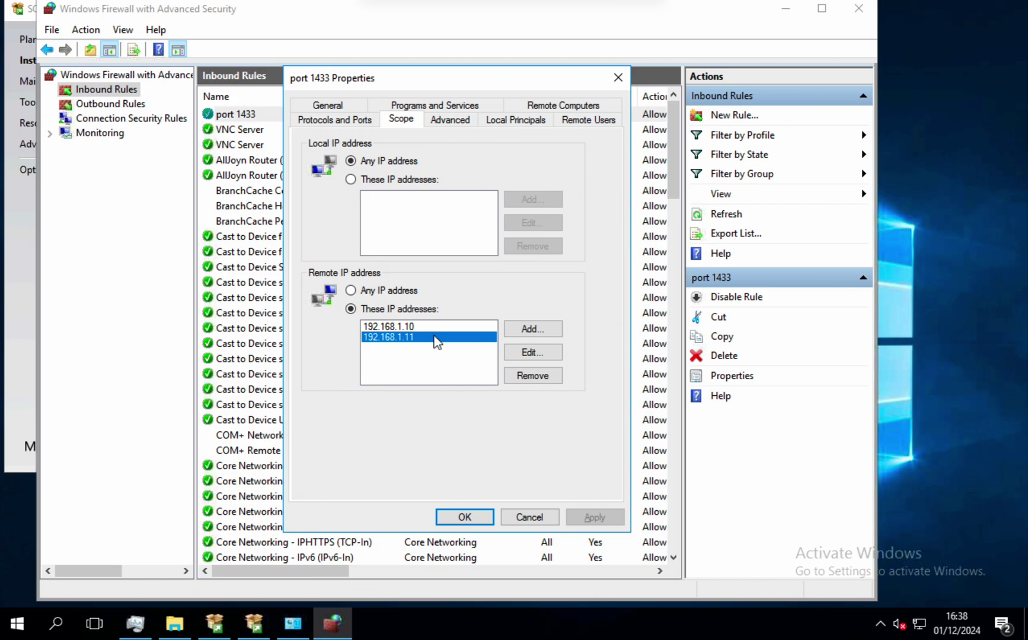
{"action": "left_click", "coordinate": [618, 78]}
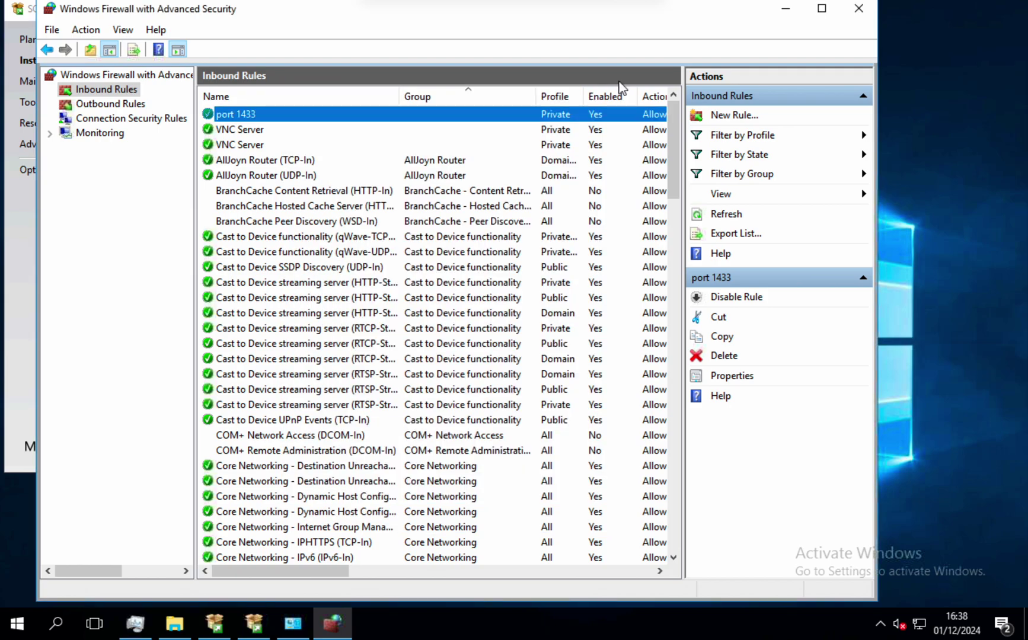
{"action": "left_click", "coordinate": [858, 9]}
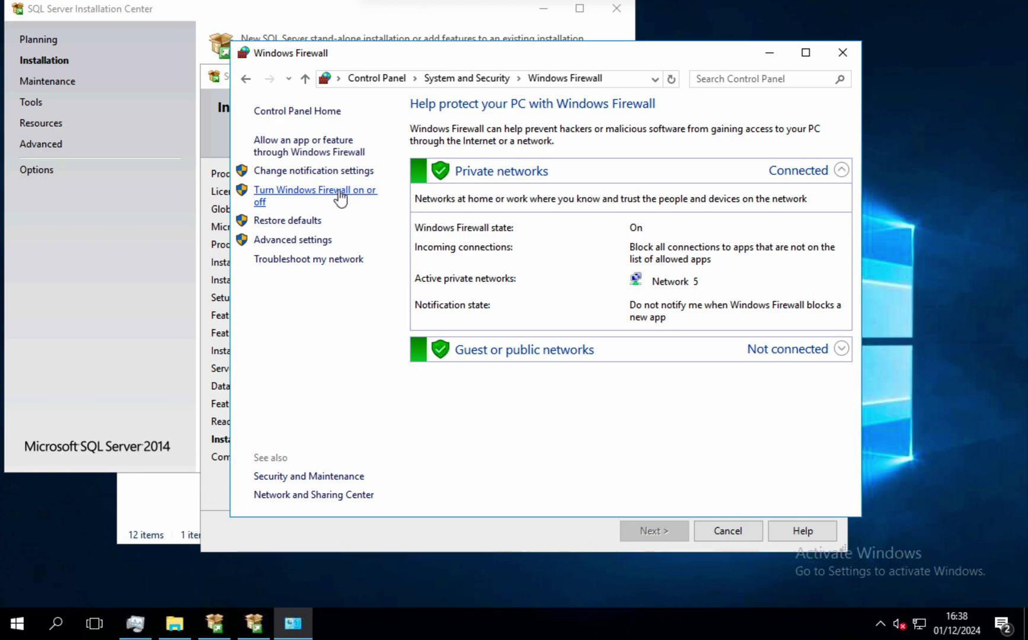
Turn off Windows Firewall for both private and public networks
{"action": "left_click", "coordinate": [337, 195]}
{"action": "left_click", "coordinate": [521, 226]}
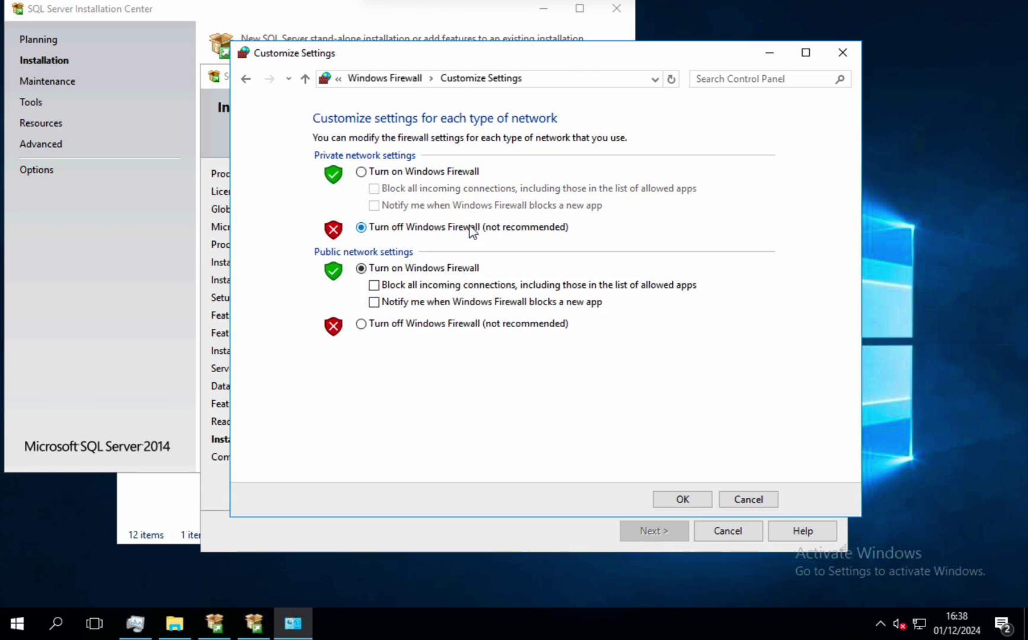
{"action": "left_click", "coordinate": [439, 325]}
{"action": "left_click", "coordinate": [674, 496]}
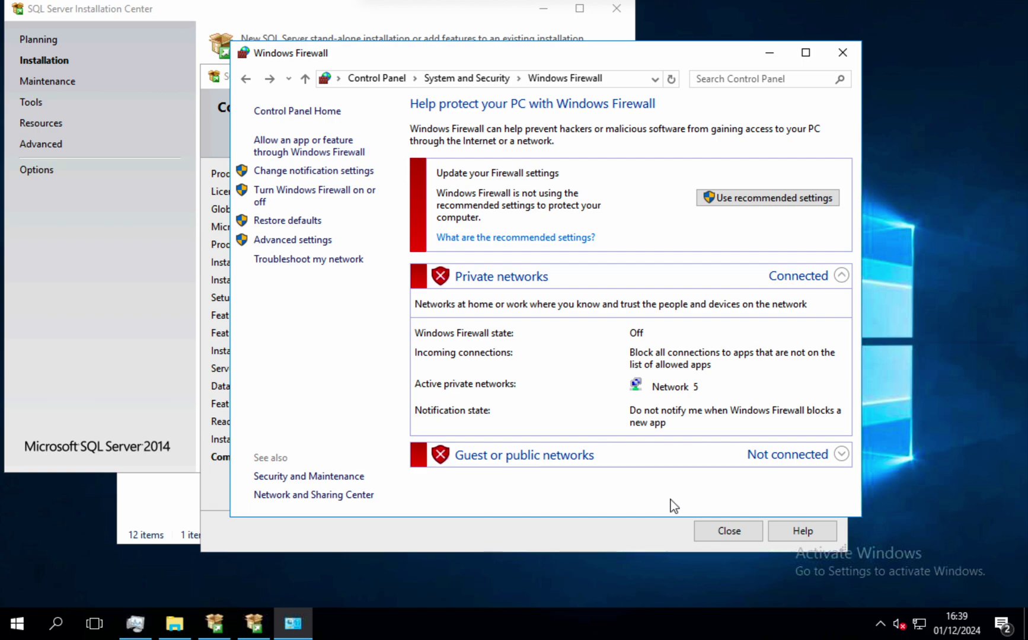
Close the completed SQL Server 2014 Setup wizard and apply the recommended Windows Firewall settings
{"action": "left_click", "coordinate": [217, 537]}
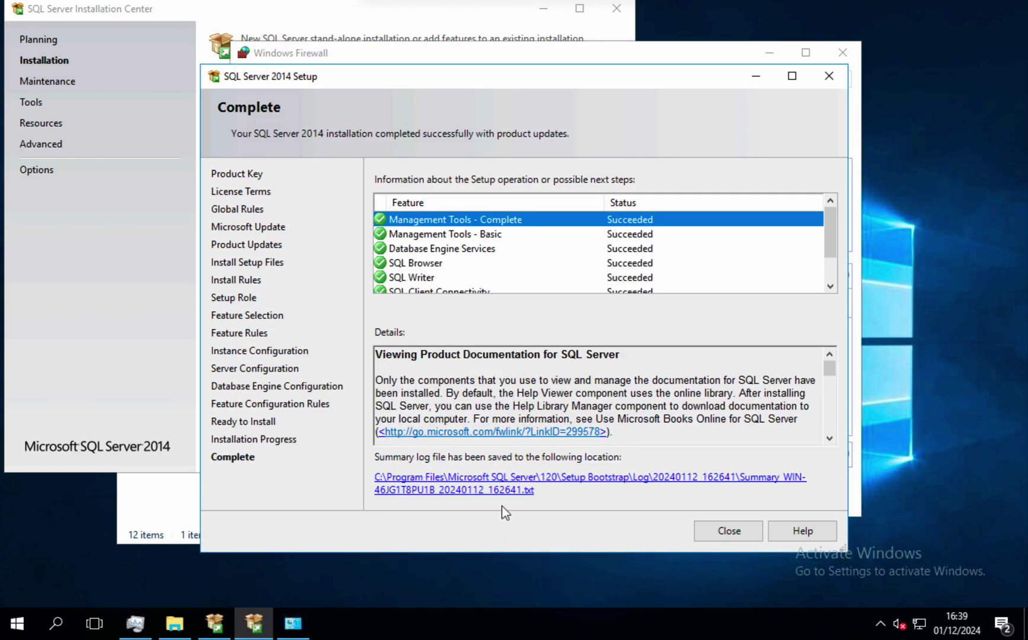
{"action": "left_click", "coordinate": [714, 530]}
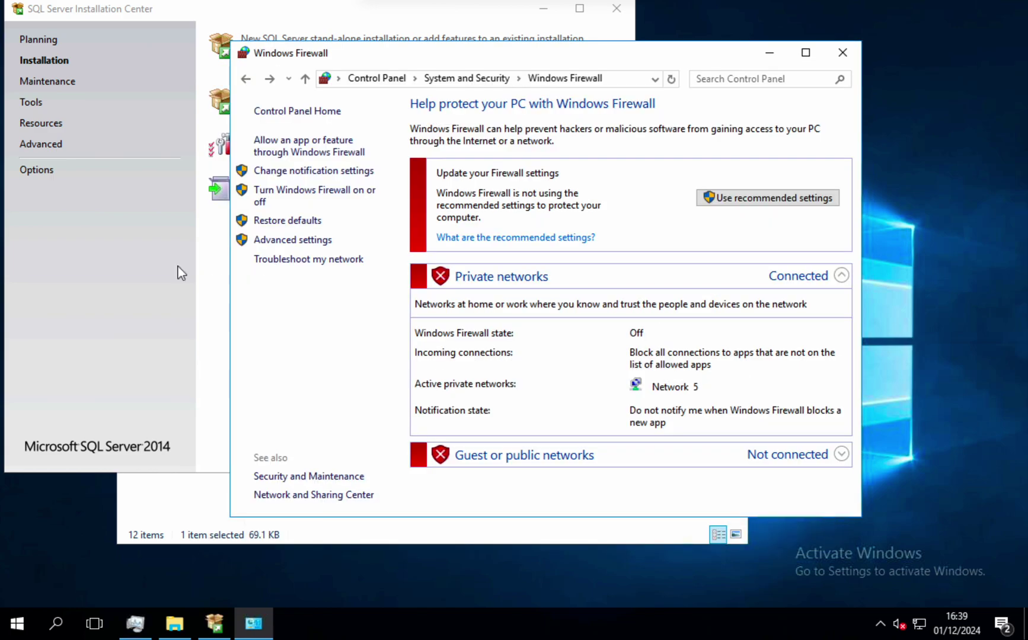
{"action": "left_click", "coordinate": [109, 301]}
{"action": "left_click", "coordinate": [718, 59]}
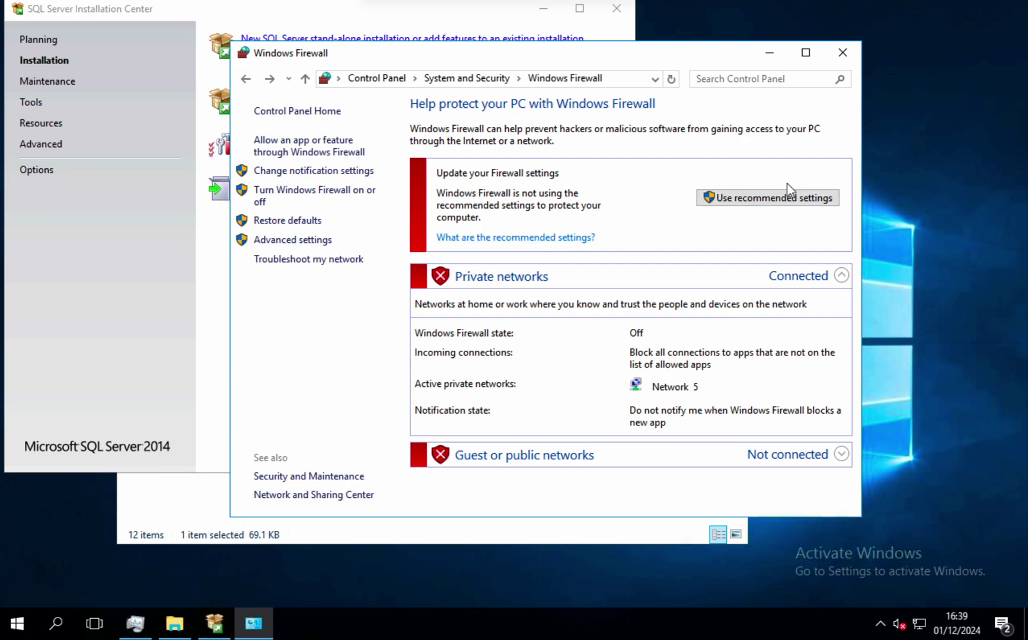
{"action": "left_click", "coordinate": [784, 199]}
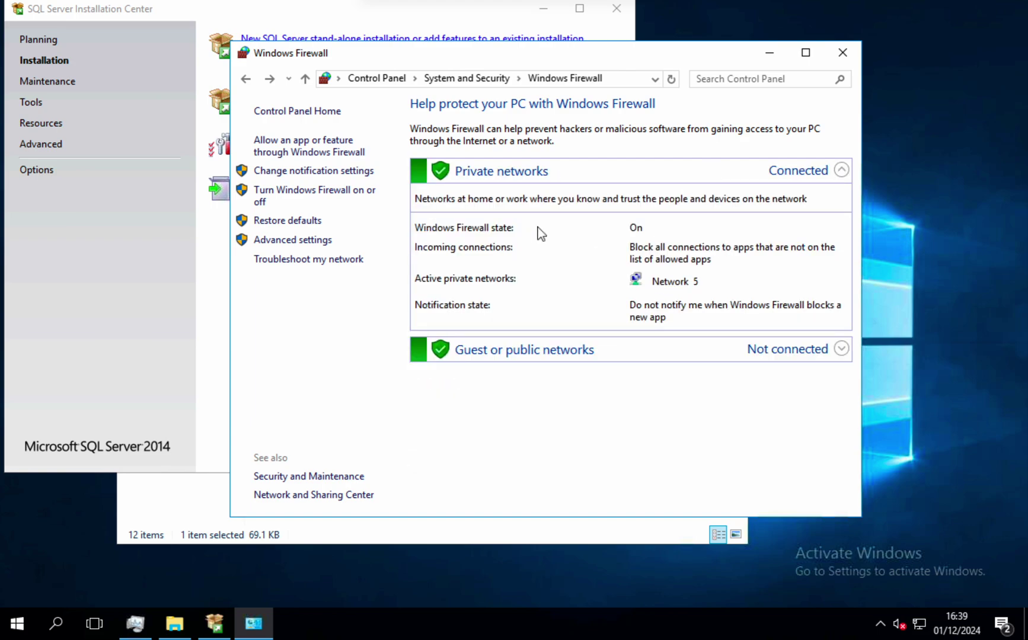
Start a new inbound rule of type Port in the advanced firewall settings
{"action": "left_click", "coordinate": [314, 242]}
{"action": "left_click", "coordinate": [121, 89]}
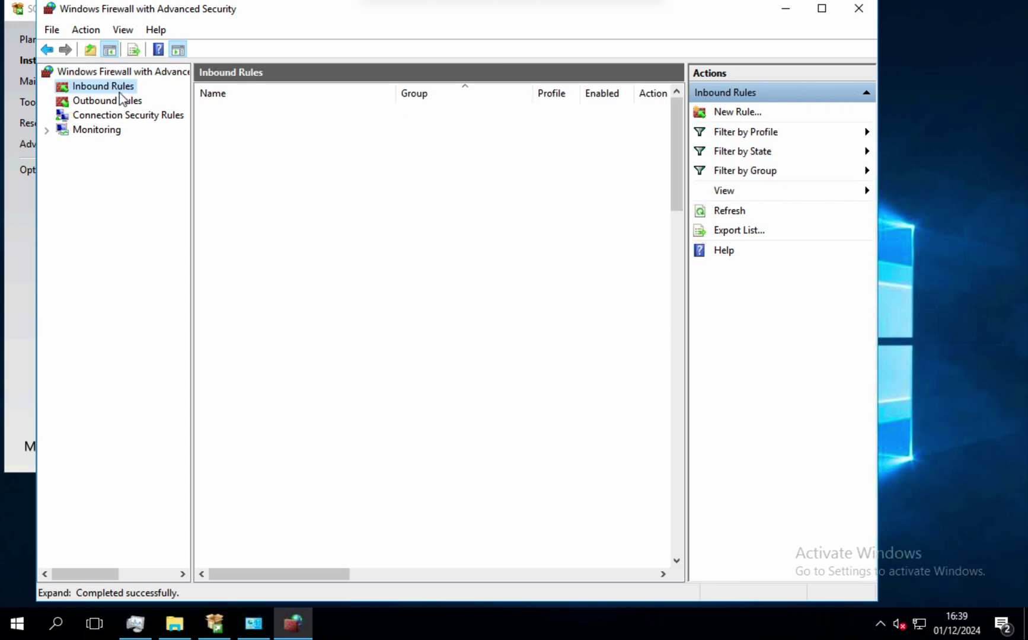
{"action": "left_click", "coordinate": [243, 112]}
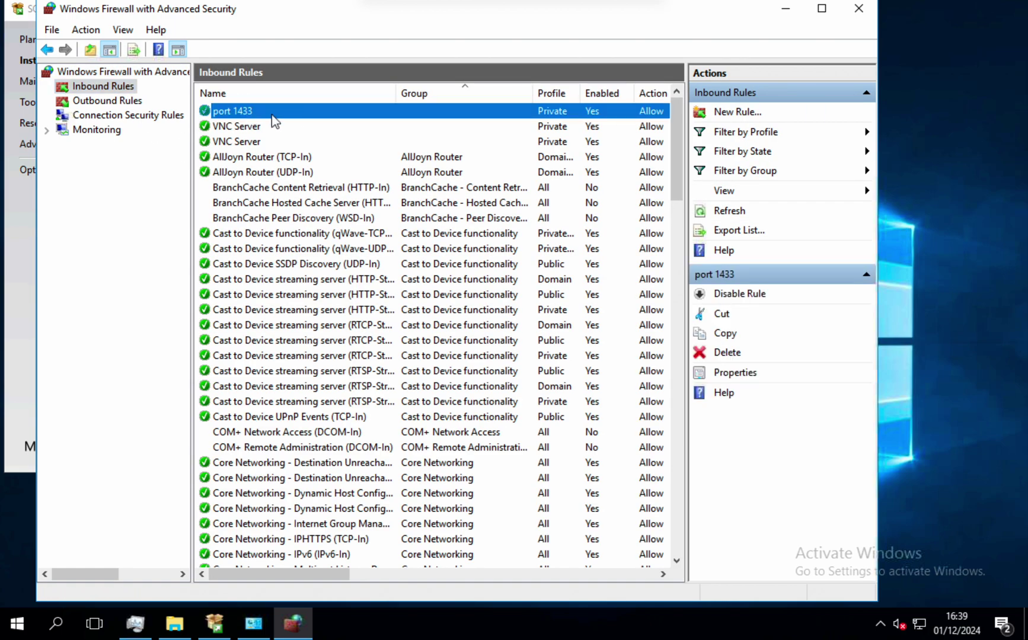
{"action": "left_click", "coordinate": [751, 113]}
{"action": "left_click", "coordinate": [235, 238]}
{"action": "key", "text": "Return"}
{"action": "key", "text": "Return"}
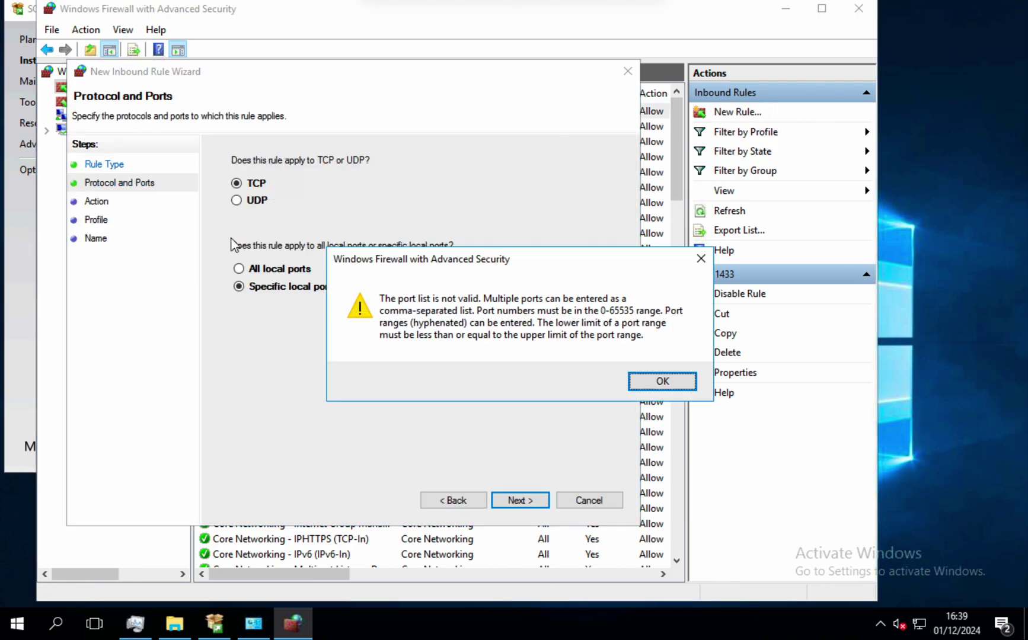
{"action": "key", "text": "Return"}
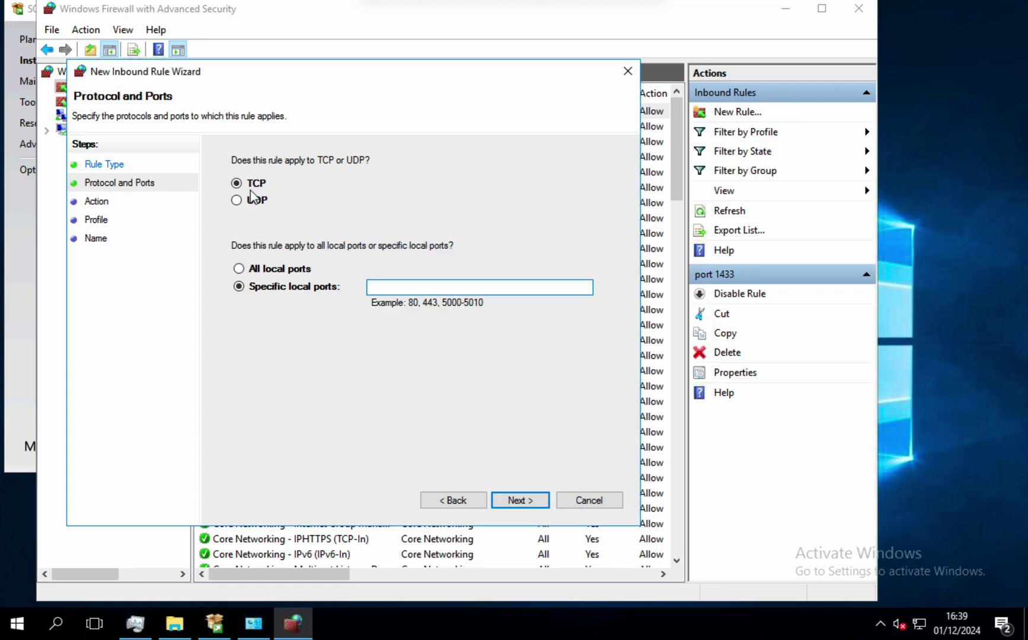
Apply the new rule to TCP port 6969, allow the connection on all profiles, and save it with the name "6969"
{"action": "type", "text": "6969"}
{"action": "key", "text": "Return"}
{"action": "key", "text": "Return"}
{"action": "key", "text": "Return"}
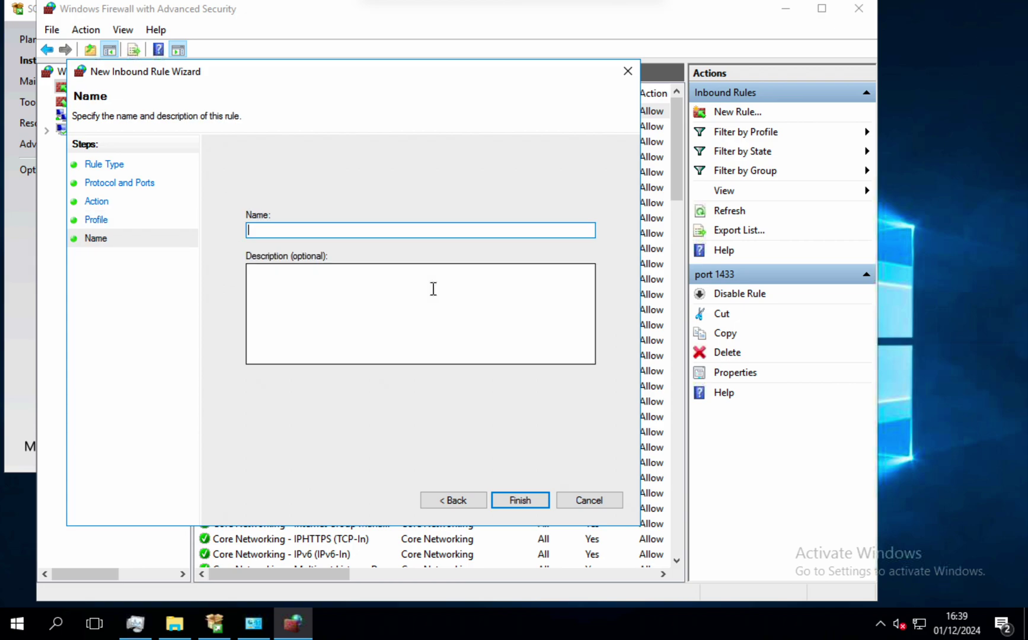
{"action": "type", "text": "6969"}
{"action": "key", "text": "Return"}
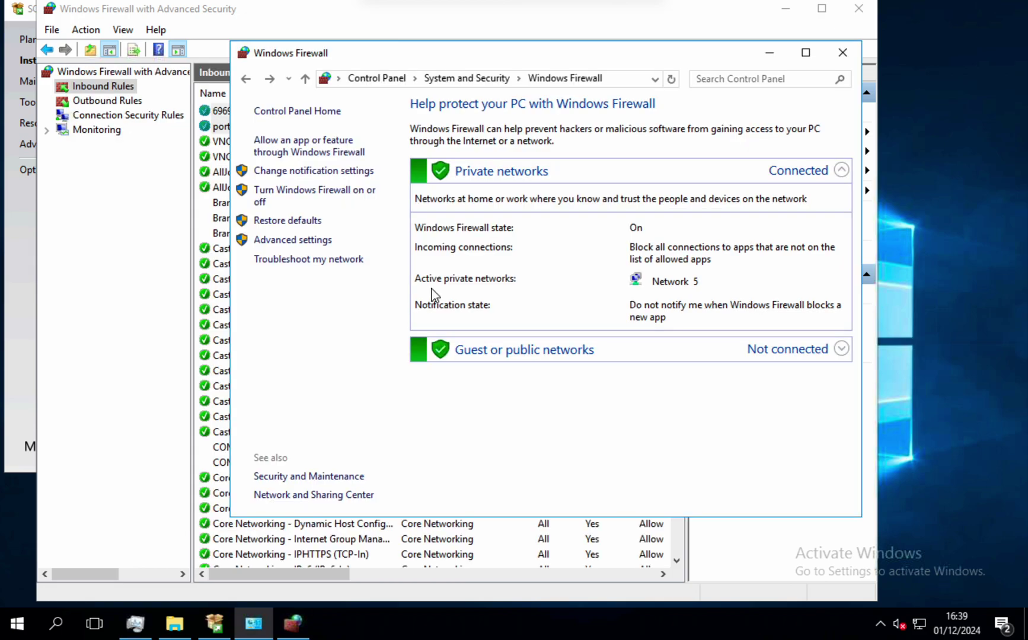
{"action": "left_click", "coordinate": [843, 54]}
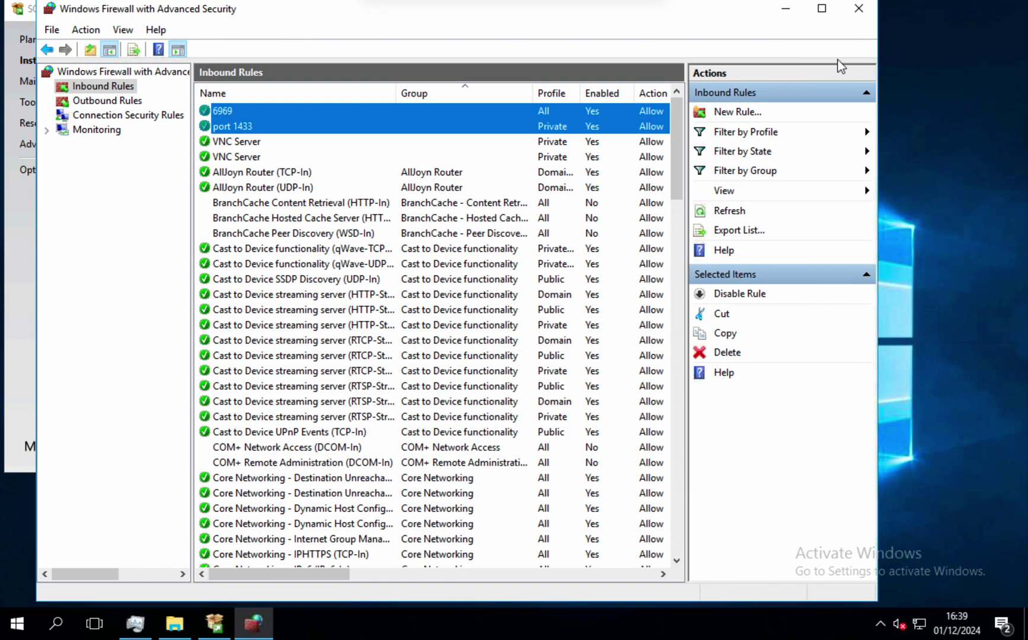
Compare the "6969" and "port 1433" inbound rules, examine the remote IP scope of "port 1433", and close the firewall settings
{"action": "left_click", "coordinate": [231, 112]}
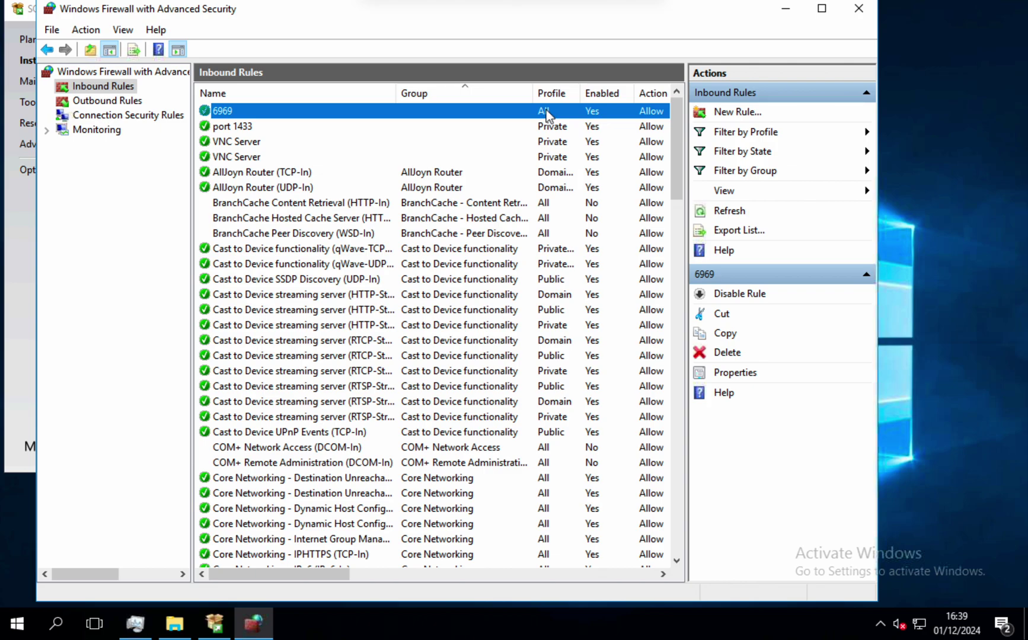
{"action": "left_click", "coordinate": [381, 126]}
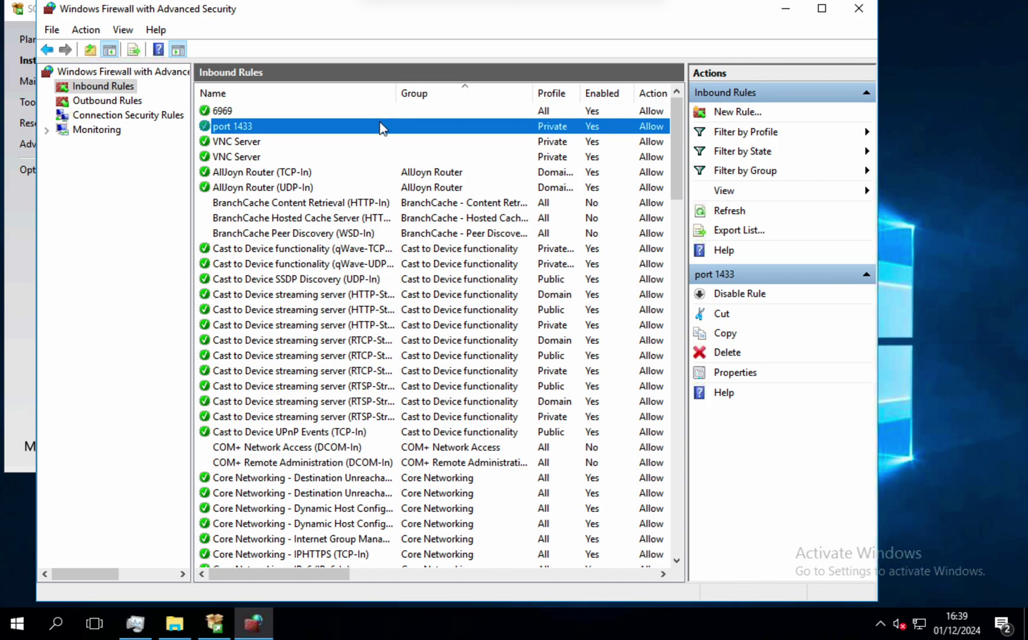
{"action": "double_click", "coordinate": [381, 126]}
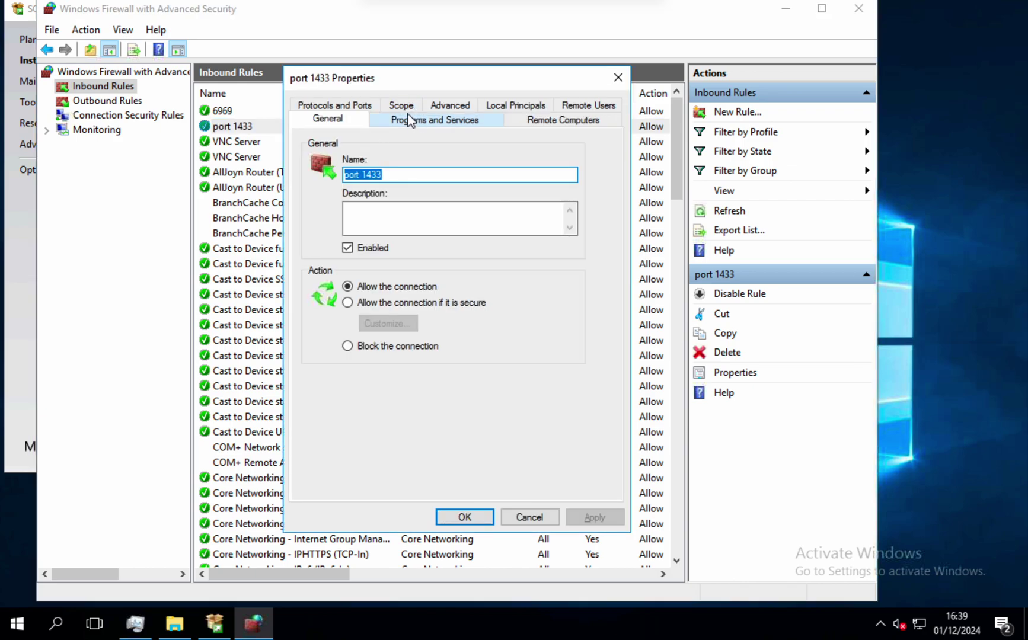
{"action": "left_click", "coordinate": [409, 119]}
{"action": "left_click", "coordinate": [401, 105]}
{"action": "left_click", "coordinate": [420, 326]}
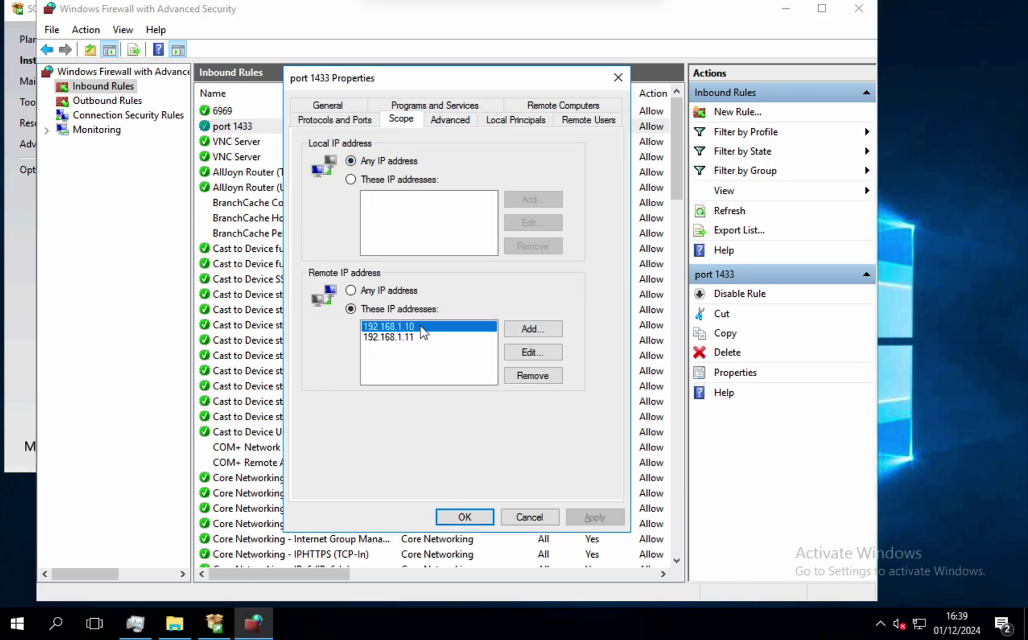
{"action": "left_click", "coordinate": [422, 336]}
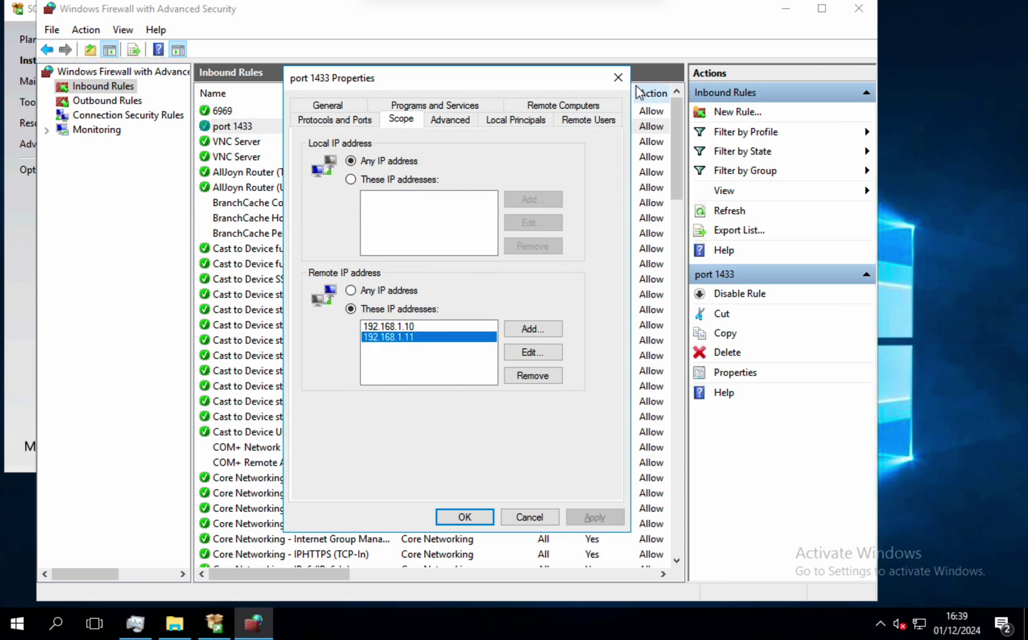
{"action": "left_click", "coordinate": [619, 79]}
{"action": "left_click", "coordinate": [859, 9]}
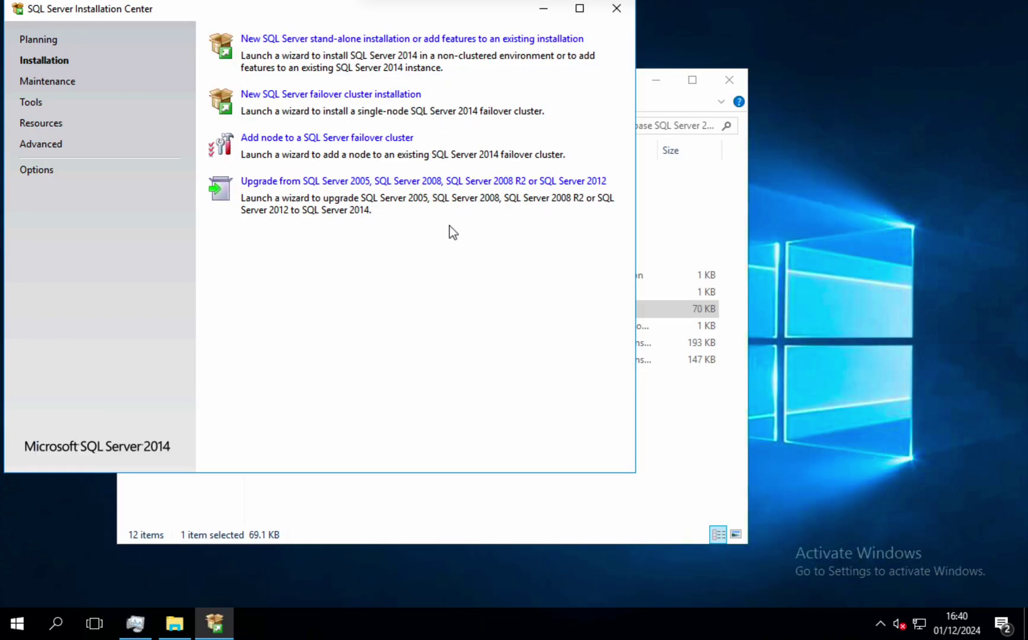
Launch a new SQL Server stand-alone installation from the SQL Server Installation Center
{"action": "left_click", "coordinate": [670, 102]}
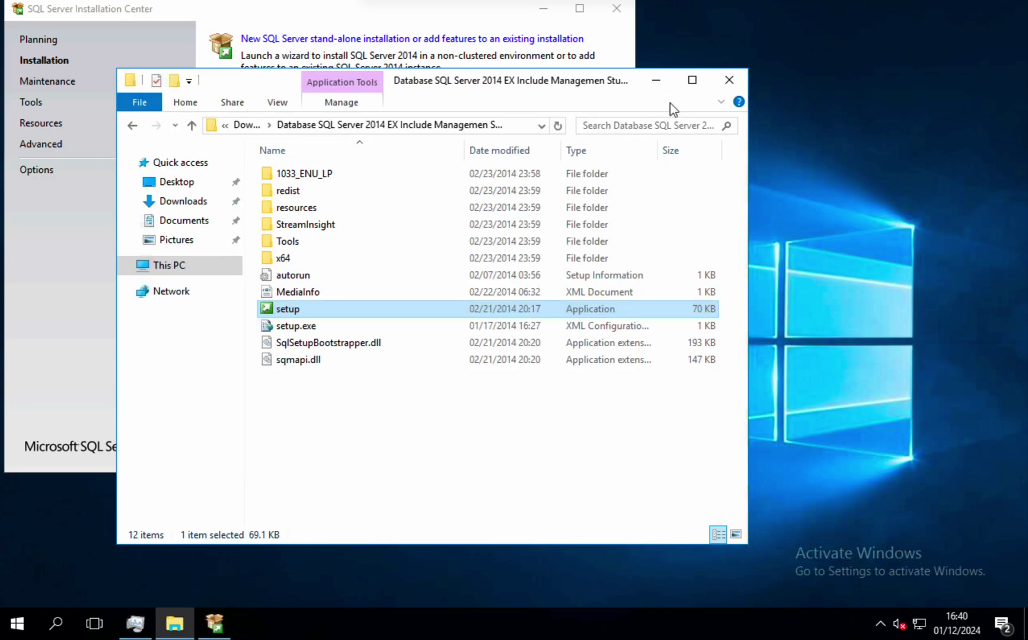
{"action": "left_click", "coordinate": [64, 301]}
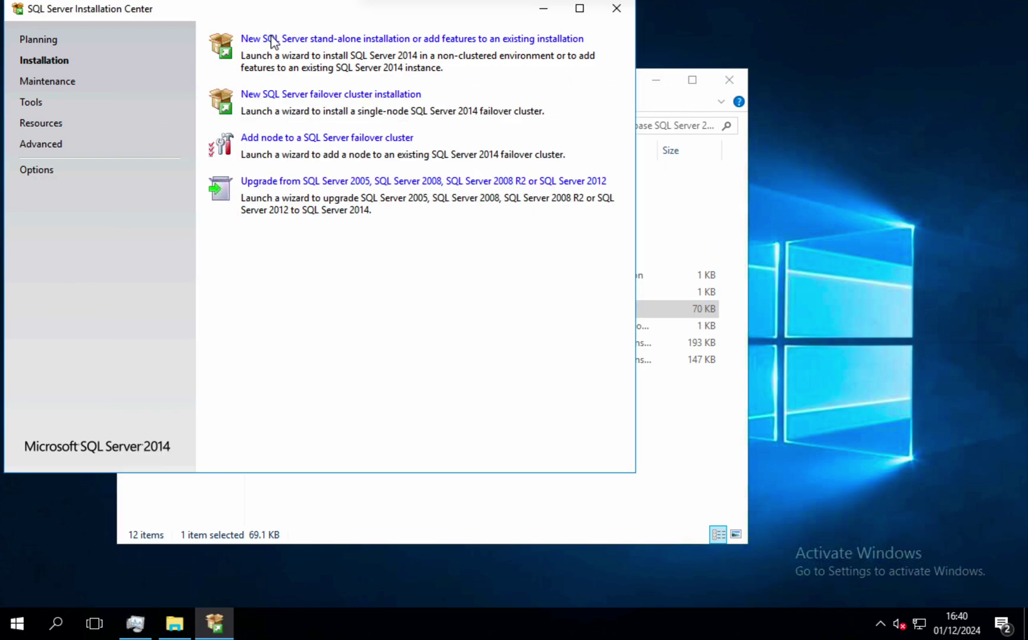
{"action": "left_click", "coordinate": [438, 39]}
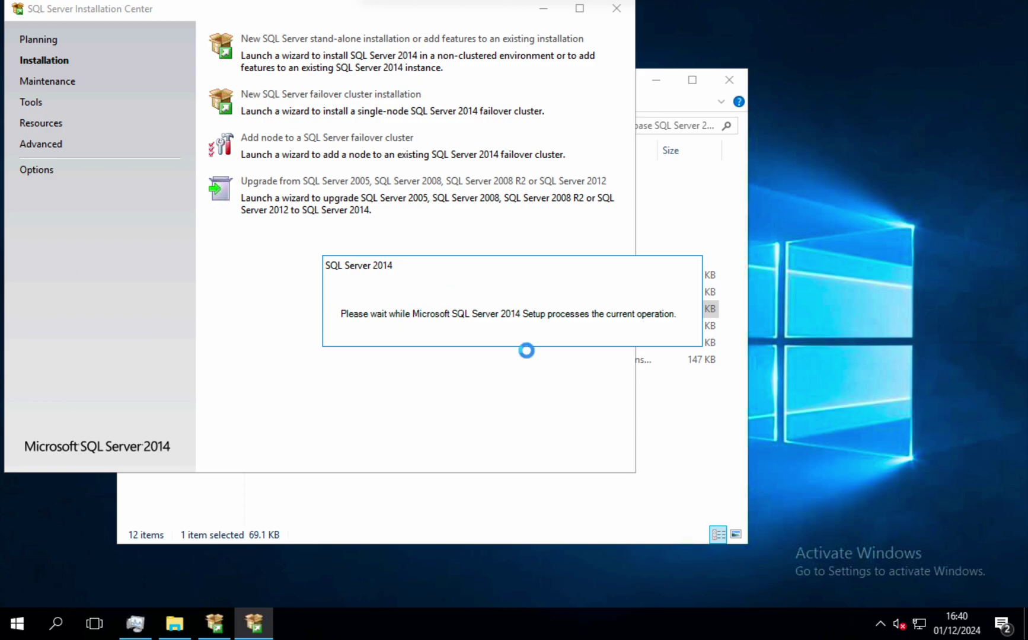
{"action": "left_click", "coordinate": [161, 345]}
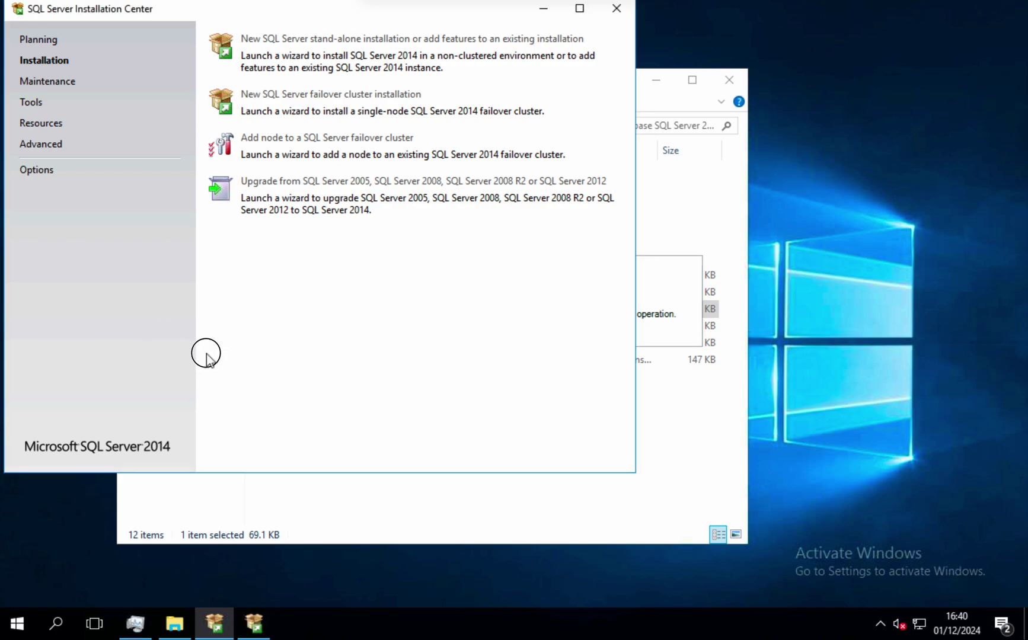
Open Windows Services, widen the service name column, and open the properties of the SQL Server (MSSQLSERVER) service
{"action": "left_click", "coordinate": [16, 624]}
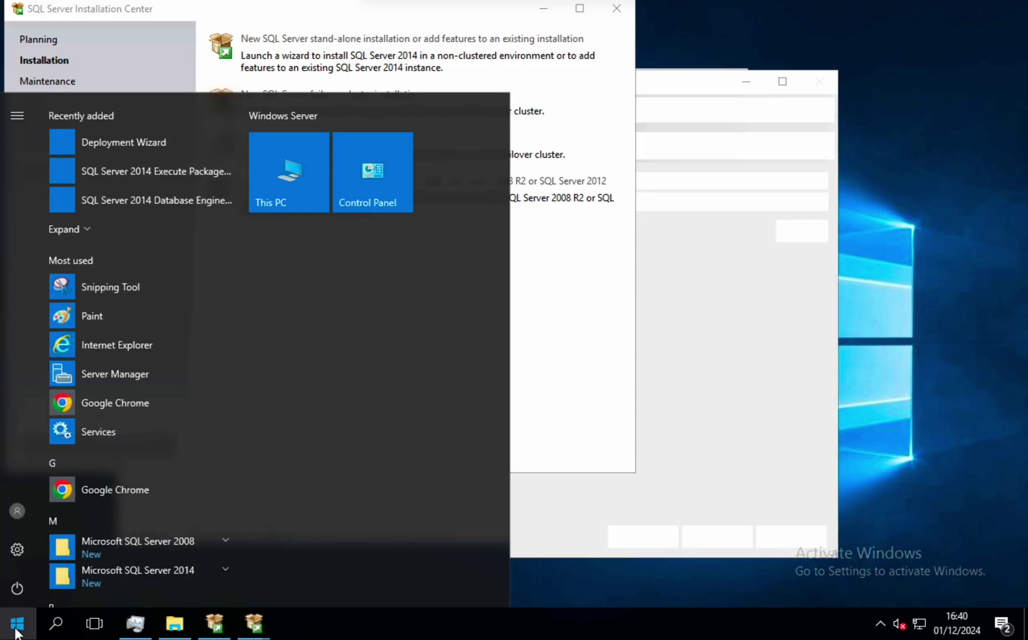
{"action": "type", "text": "service"}
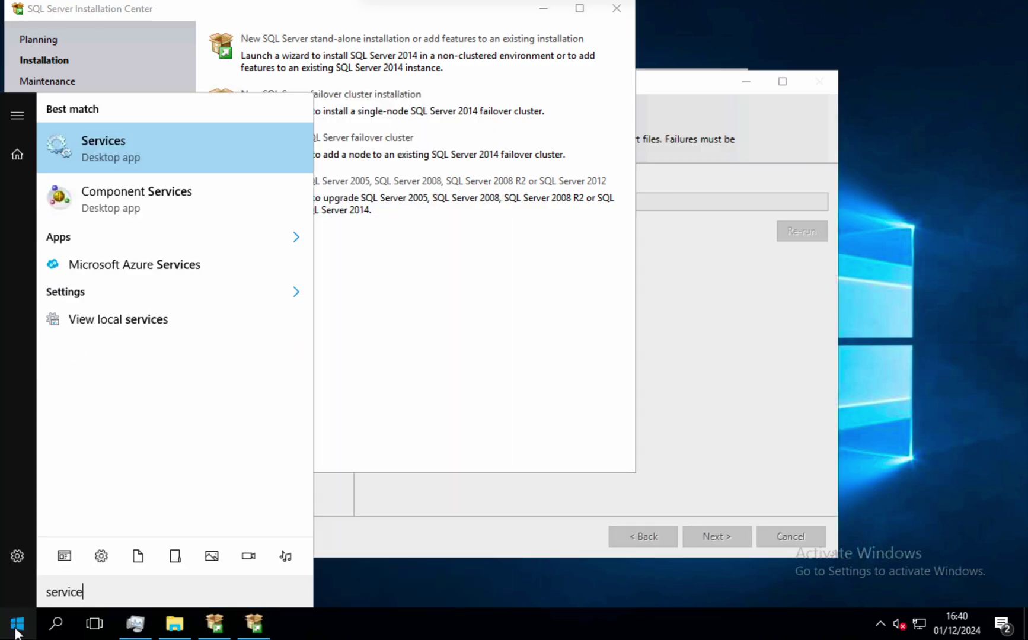
{"action": "key", "text": "Return"}
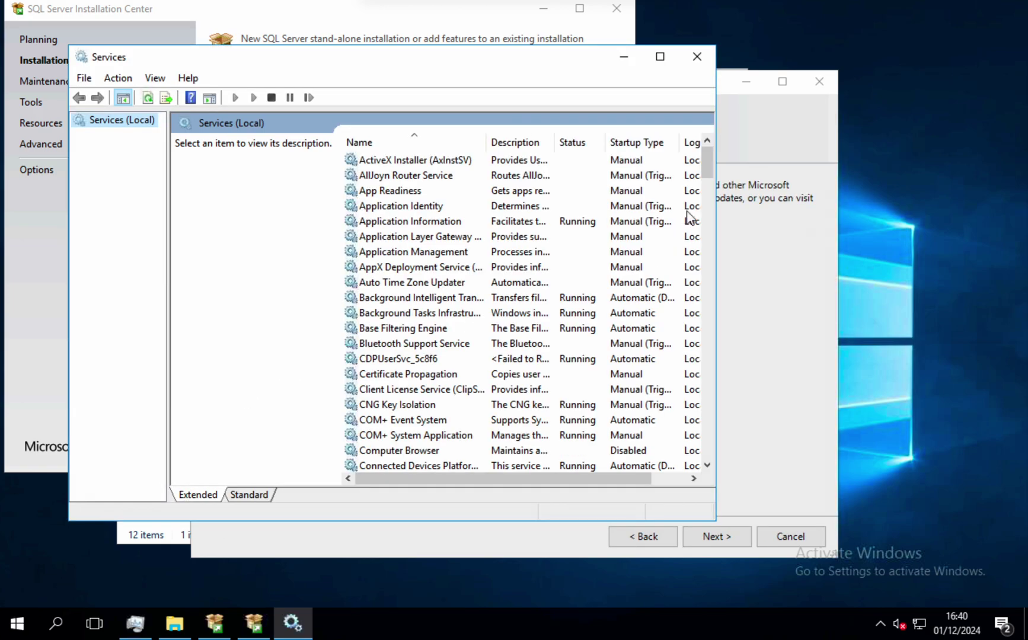
{"action": "left_click_drag", "start_coordinate": [706, 162], "coordinate": [702, 351]}
{"action": "left_click", "coordinate": [471, 270]}
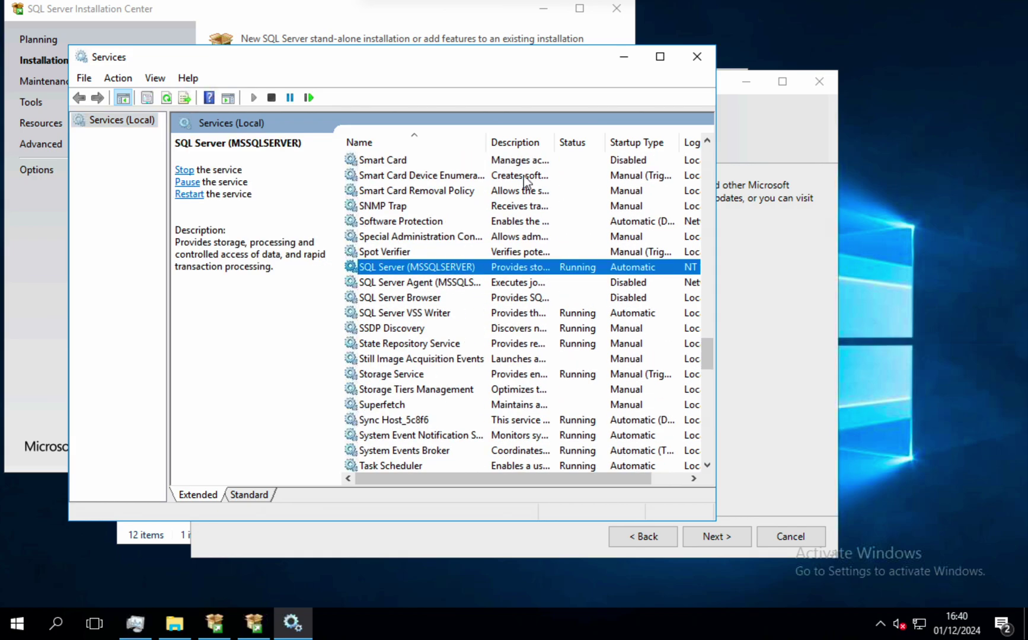
{"action": "left_click_drag", "start_coordinate": [486, 143], "coordinate": [581, 137]}
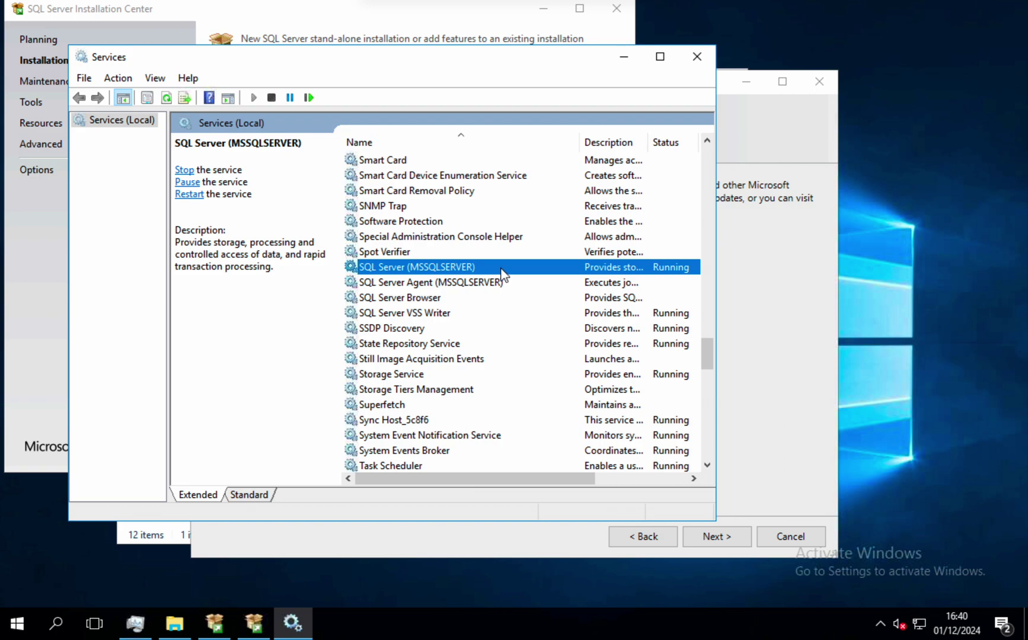
{"action": "double_click", "coordinate": [501, 273]}
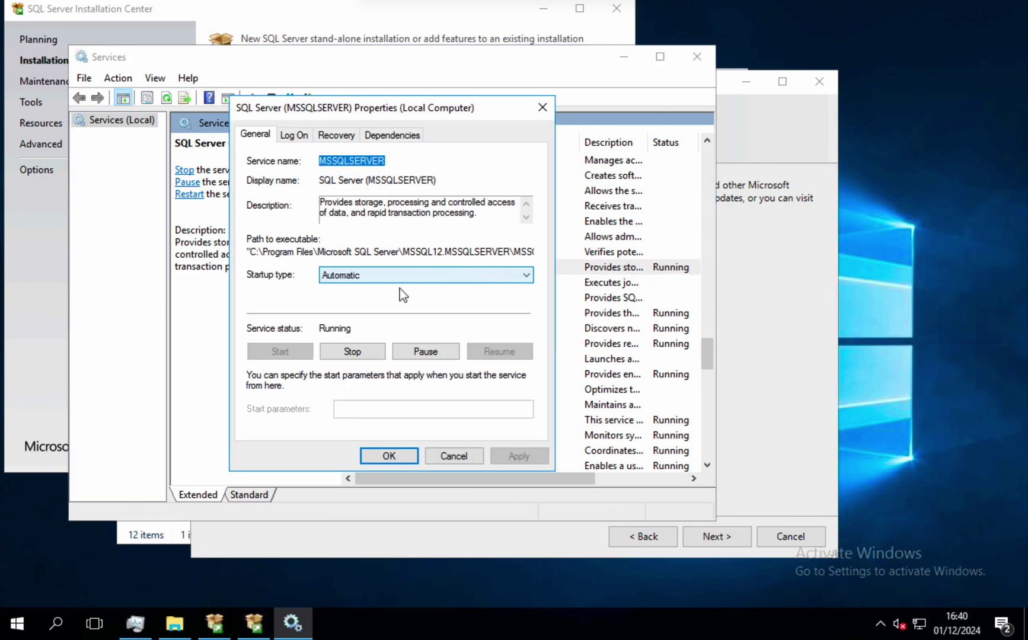
Check the service name in the SQL Server (MSSQLSERVER) properties and close the properties without changes
{"action": "left_click", "coordinate": [362, 161]}
{"action": "left_click_drag", "start_coordinate": [338, 162], "coordinate": [388, 162]}
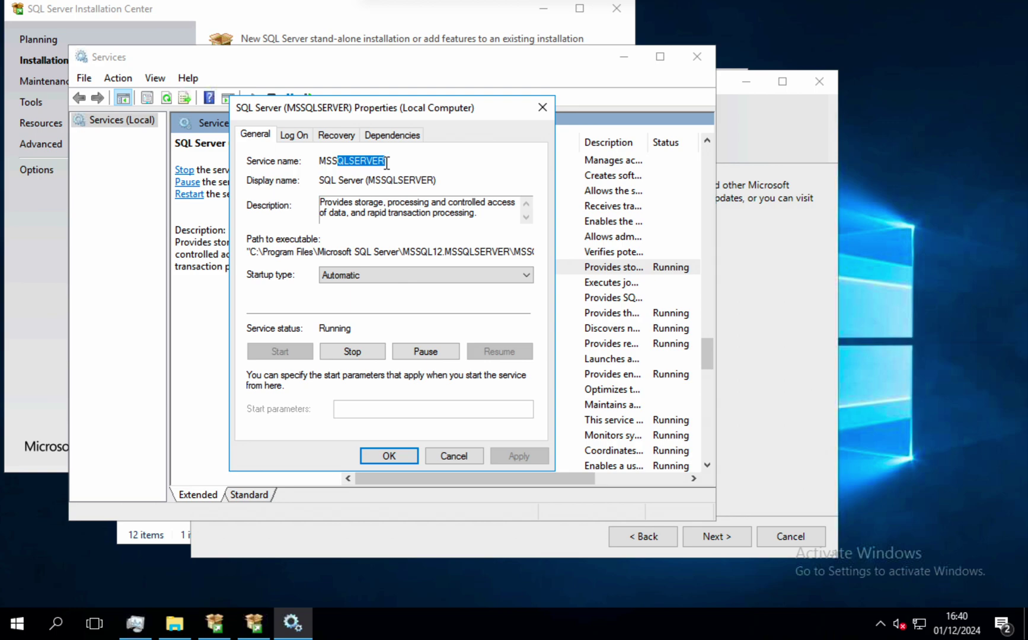
{"action": "left_click", "coordinate": [542, 107]}
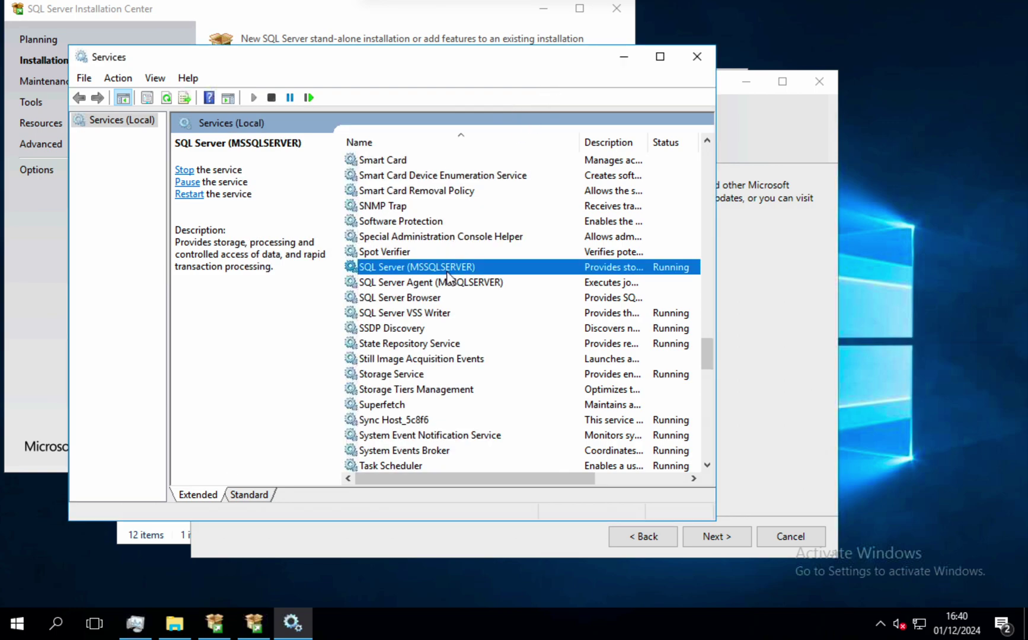
Examine the SQL Server (MSSQLSERVER), SQL Server Agent and SQL Server Browser entries in the services list
{"action": "left_click", "coordinate": [400, 287]}
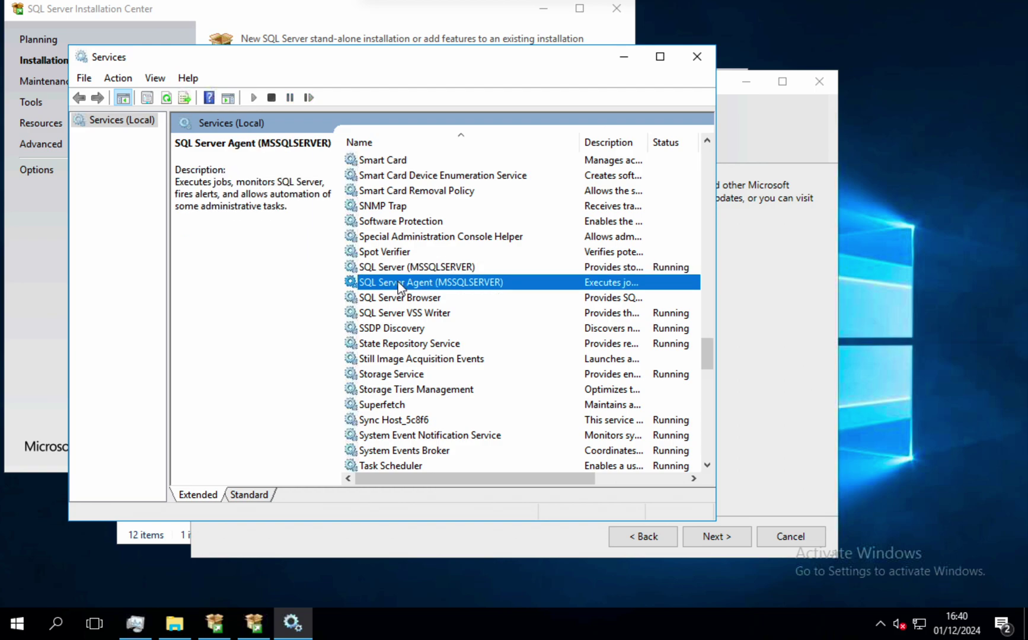
{"action": "left_click", "coordinate": [403, 271]}
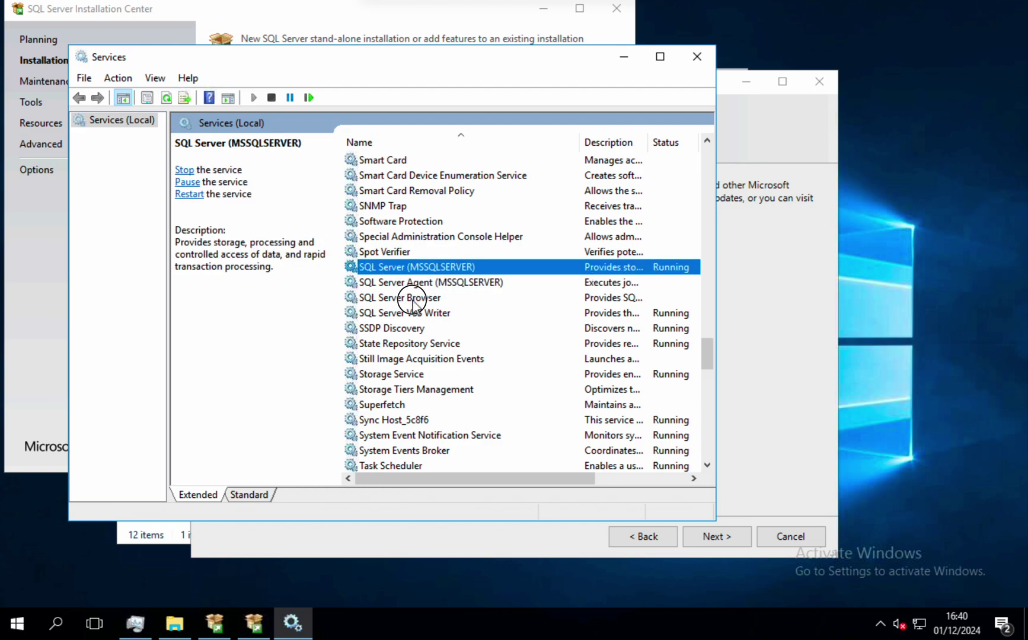
{"action": "left_click", "coordinate": [415, 297]}
{"action": "left_click", "coordinate": [424, 286]}
{"action": "left_click", "coordinate": [436, 269]}
{"action": "left_click", "coordinate": [400, 284]}
{"action": "left_click", "coordinate": [417, 268]}
{"action": "left_click", "coordinate": [763, 347]}
{"action": "left_click", "coordinate": [138, 299]}
{"action": "left_click", "coordinate": [430, 268]}
{"action": "left_click", "coordinate": [402, 283]}
{"action": "left_click", "coordinate": [431, 270]}
Stop the SQL Server (MSSQLSERVER) service and start it again
{"action": "right_click", "coordinate": [427, 272]}
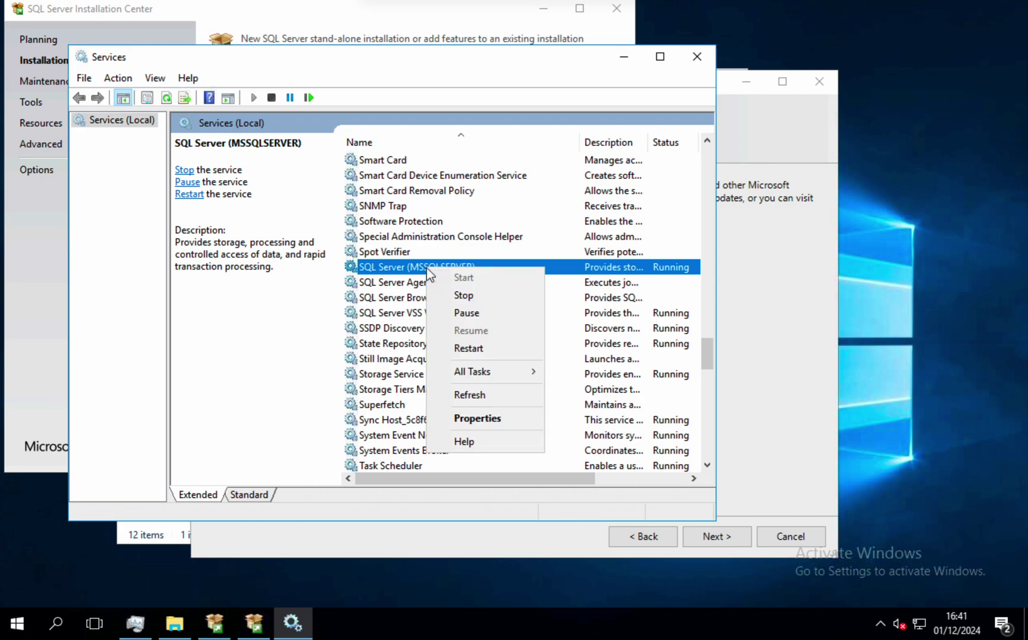
{"action": "left_click", "coordinate": [469, 300]}
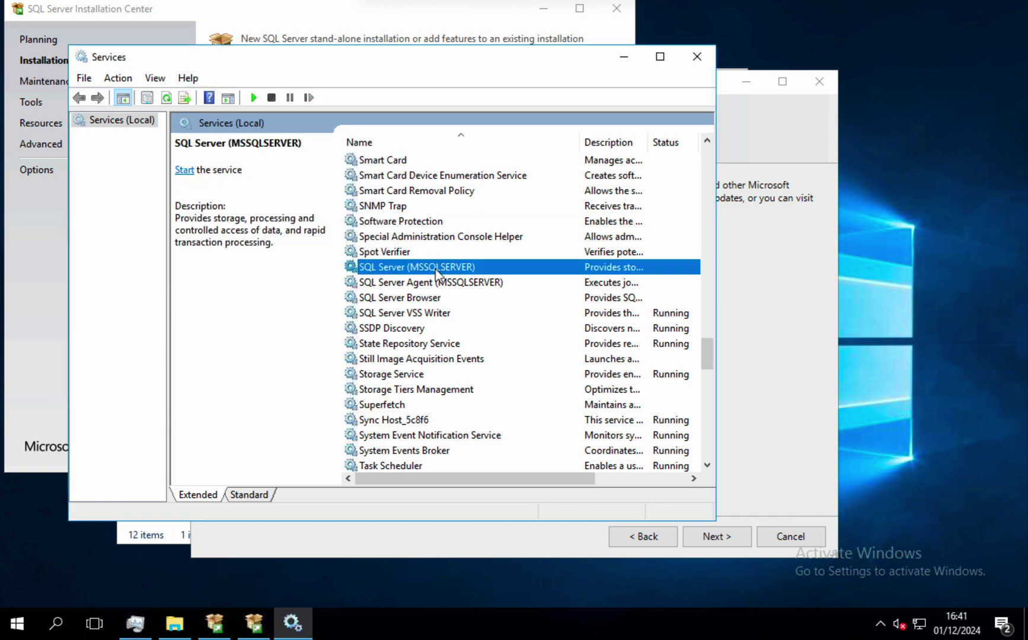
{"action": "right_click", "coordinate": [435, 269]}
{"action": "left_click", "coordinate": [485, 282]}
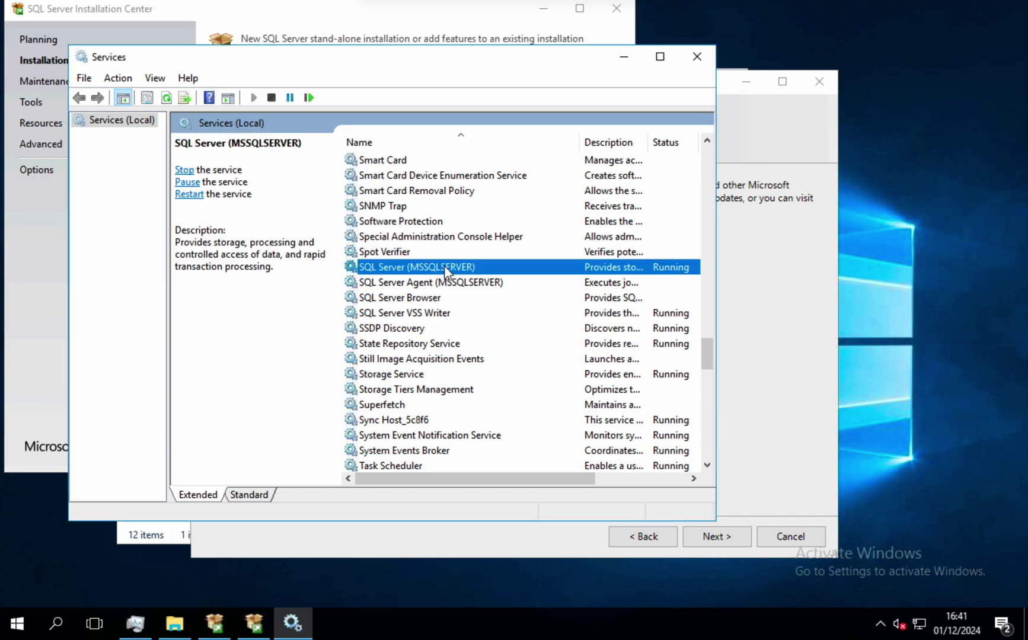
Review the startup type in the SQL Server (MSSQLSERVER) service's properties, leave it as Automatic, and close the properties
{"action": "right_click", "coordinate": [462, 270]}
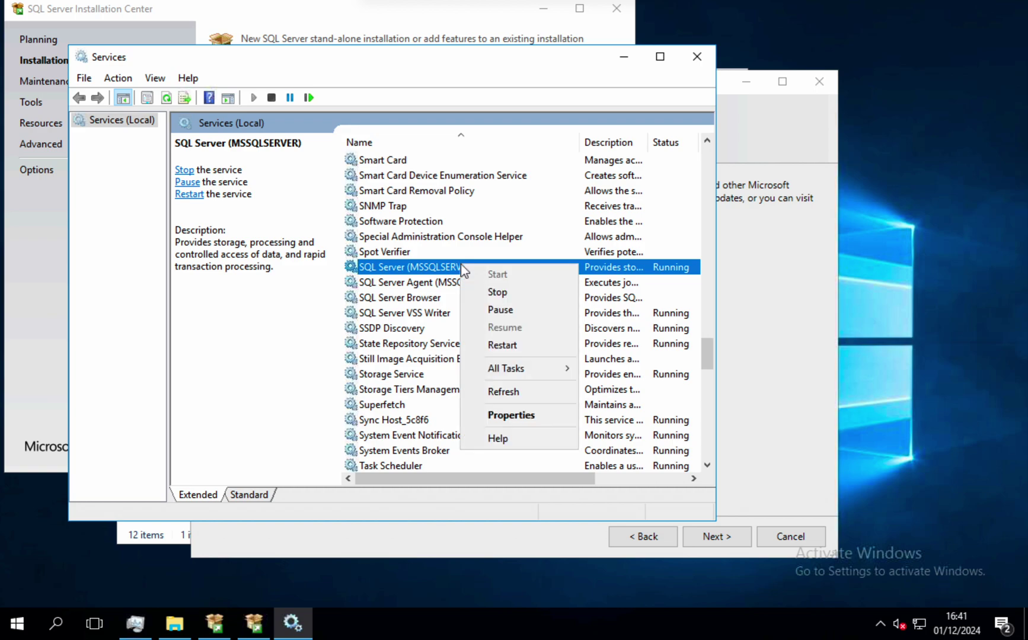
{"action": "left_click", "coordinate": [495, 416]}
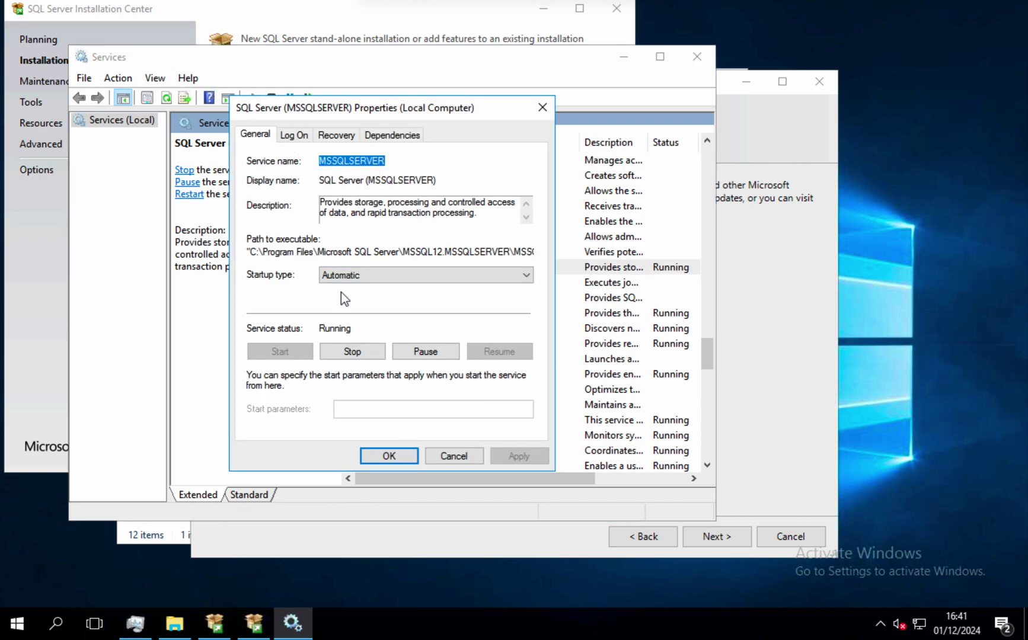
{"action": "left_click", "coordinate": [365, 273]}
{"action": "left_click", "coordinate": [284, 300]}
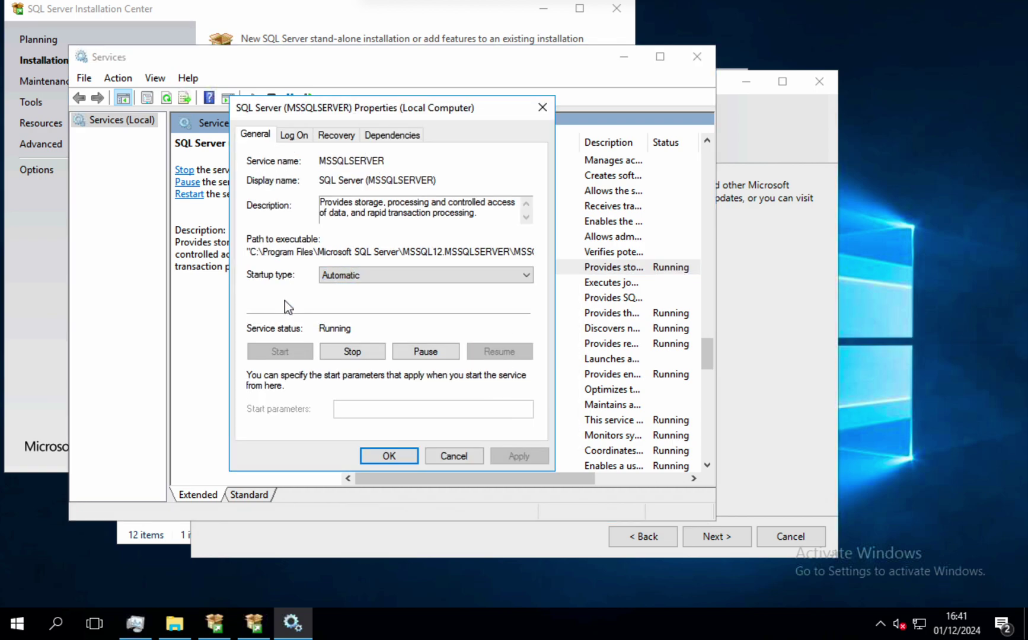
{"action": "left_click", "coordinate": [544, 107]}
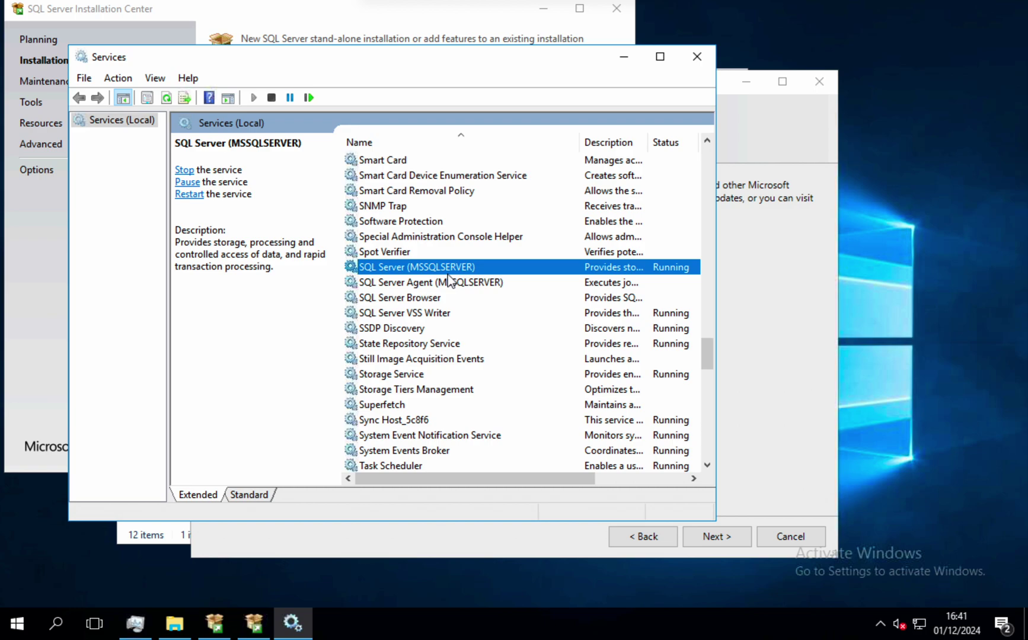
Exit the SQL Server 2014 Setup wizard without installing anything and close the Services window
{"action": "left_click", "coordinate": [833, 224]}
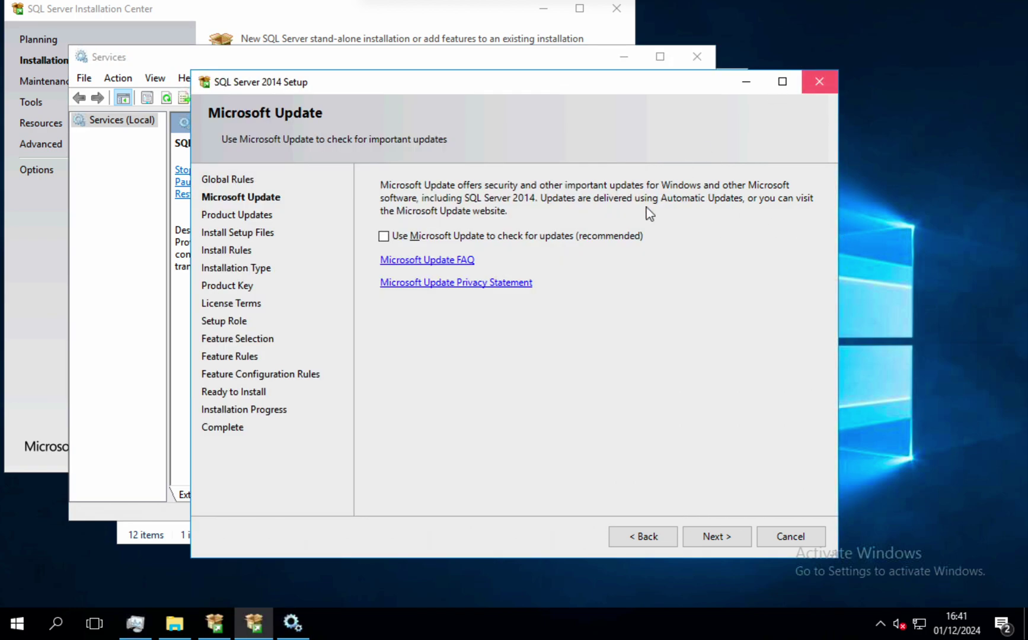
{"action": "left_click", "coordinate": [663, 355]}
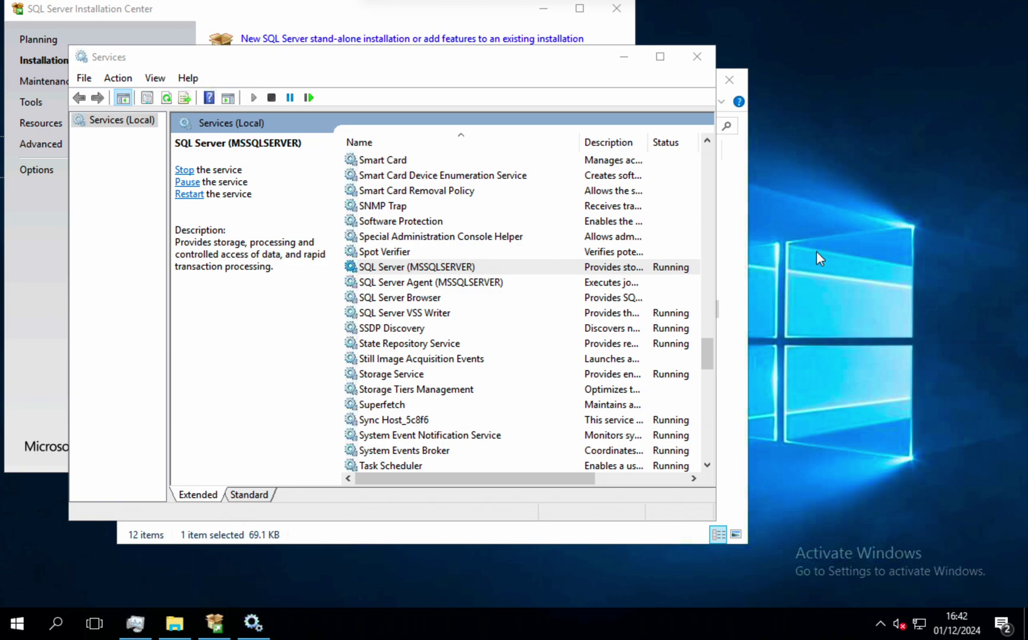
{"action": "left_click", "coordinate": [697, 57]}
{"action": "left_click", "coordinate": [833, 91]}
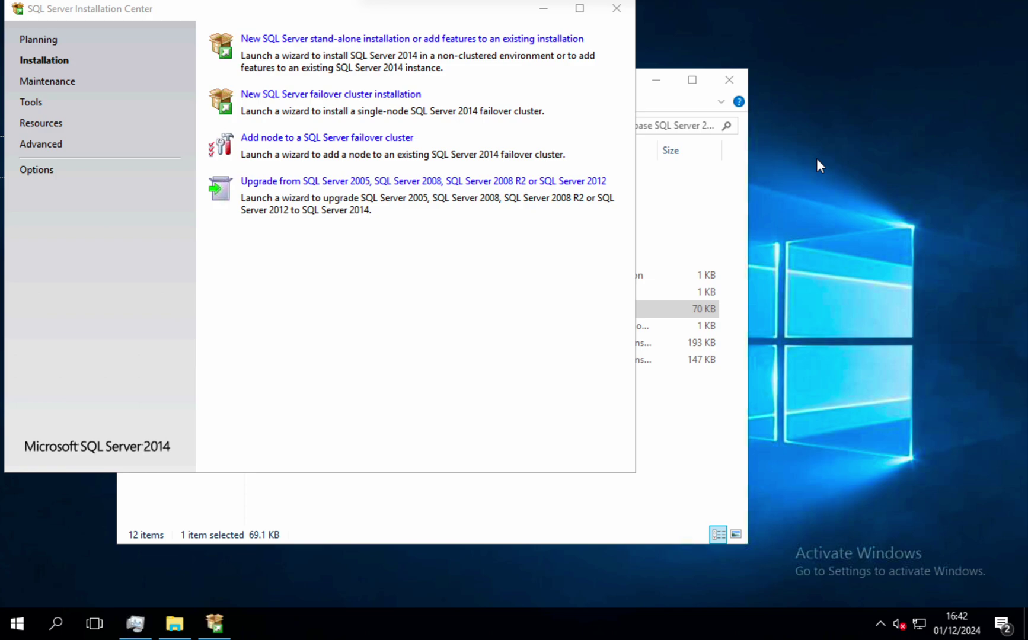
{"action": "key", "text": "ctrl+Left"}
{"action": "key", "text": "F11"}
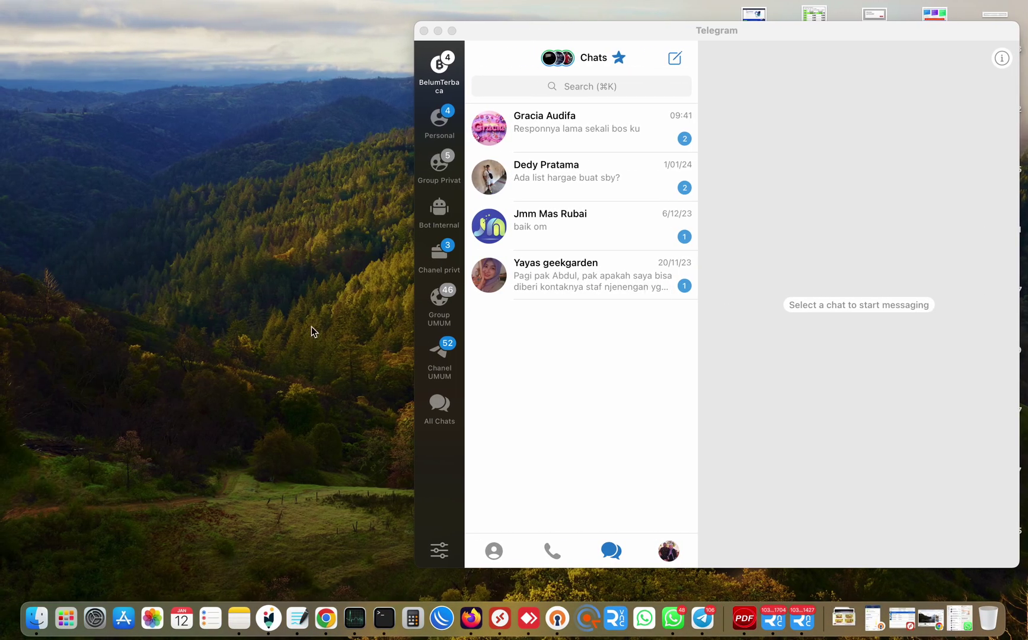
{"action": "key", "text": "super+shift+5"}
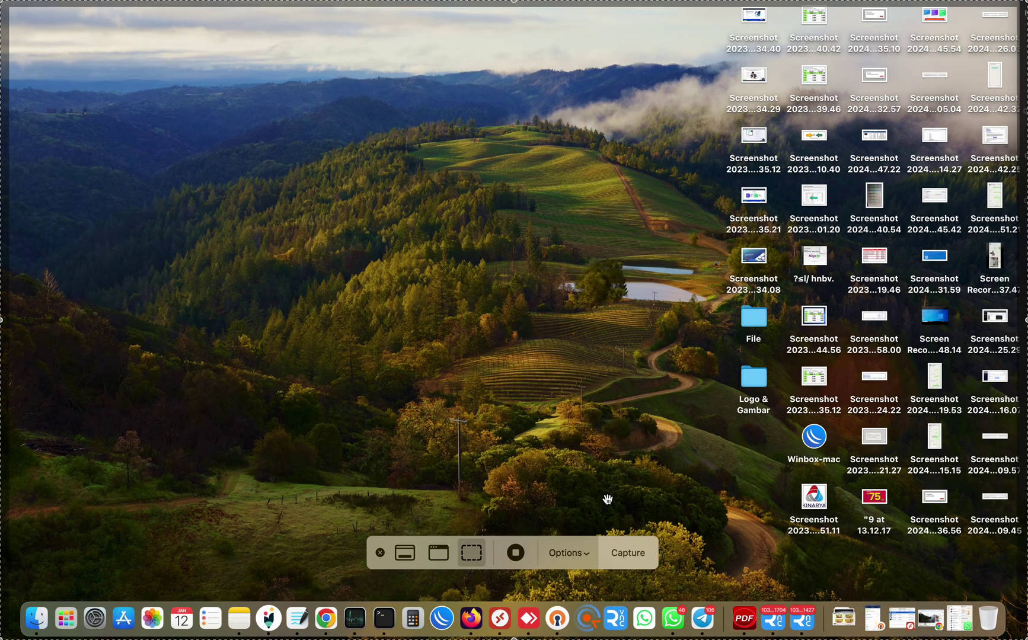